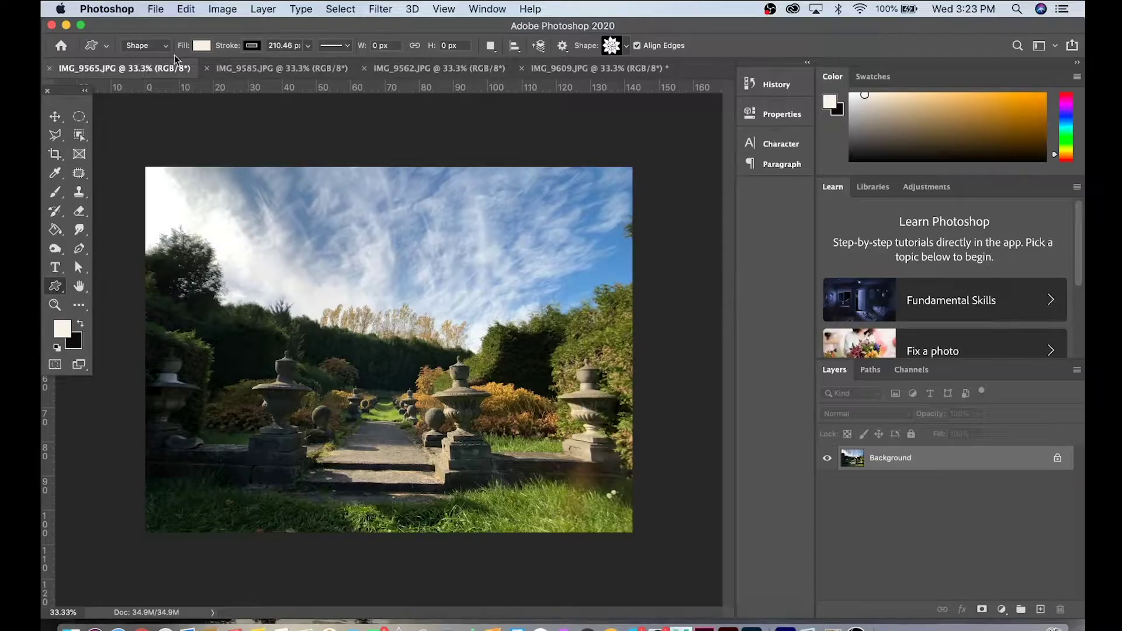
Browse the IMG_9585, IMG_9562 and IMG_9609 photos, then zoom in on the man at the doorway
left_click(239, 67)
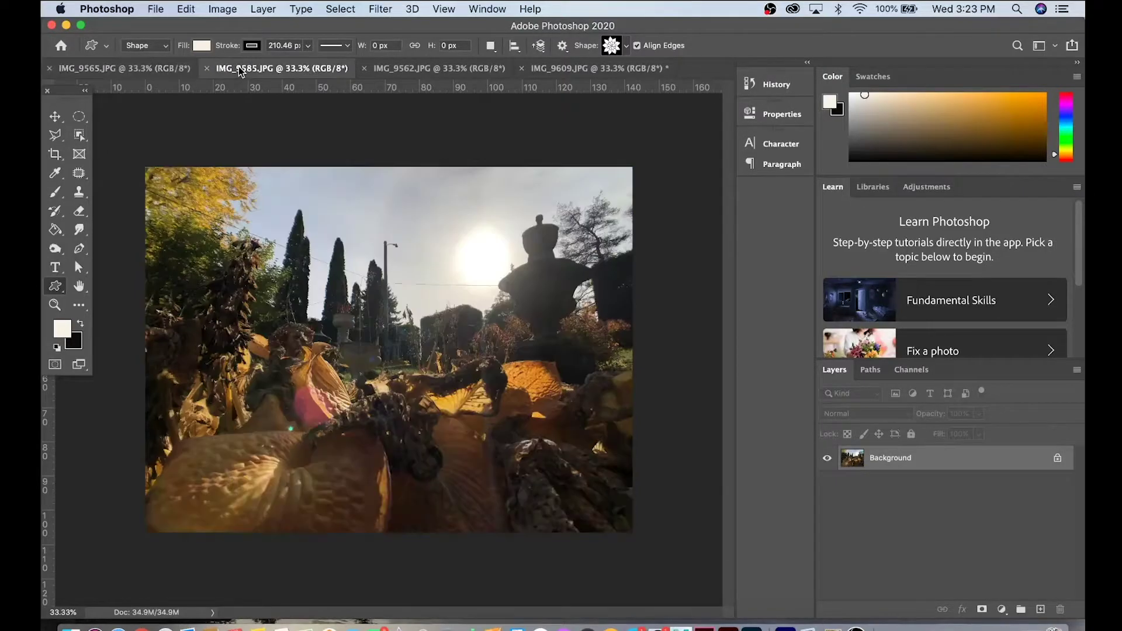
left_click(394, 66)
left_click(546, 69)
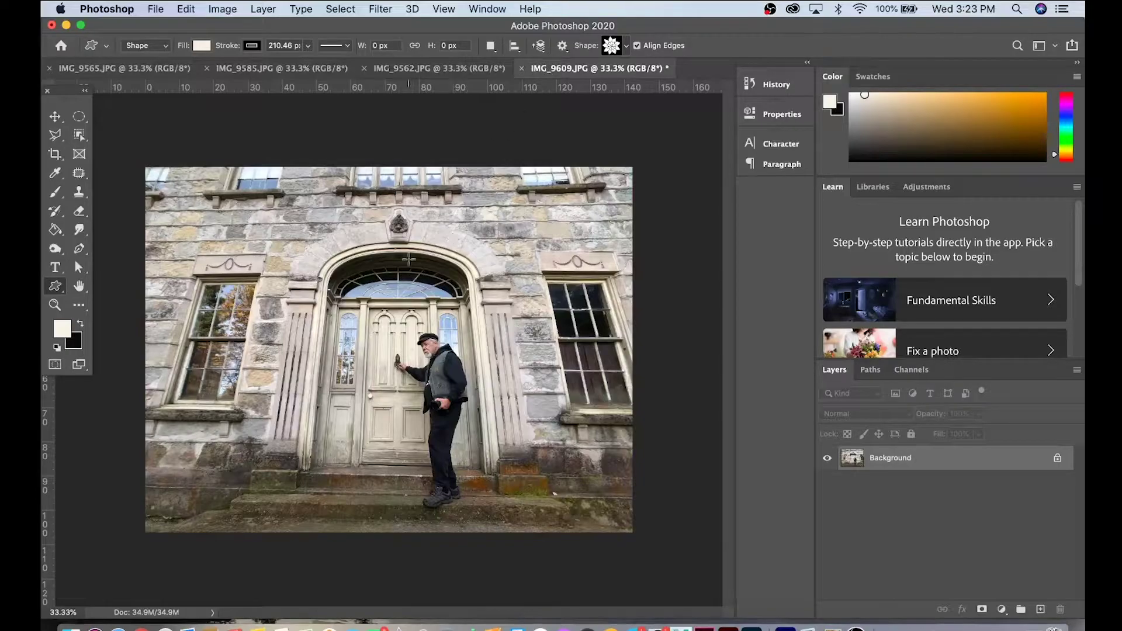
left_click(54, 305)
left_click(414, 376)
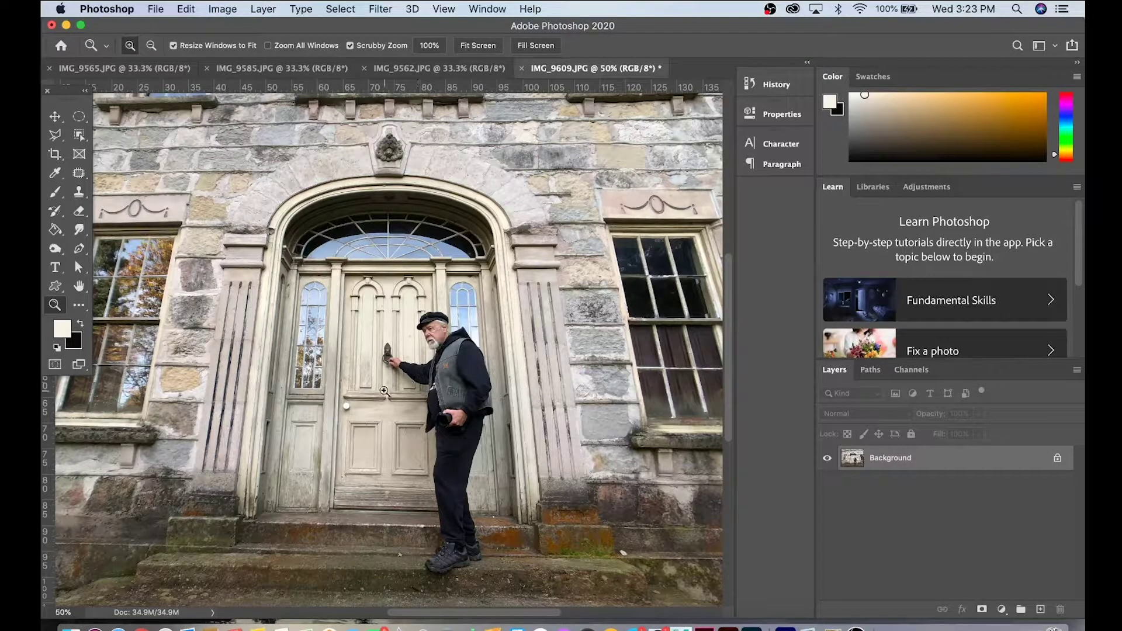
left_click(144, 627)
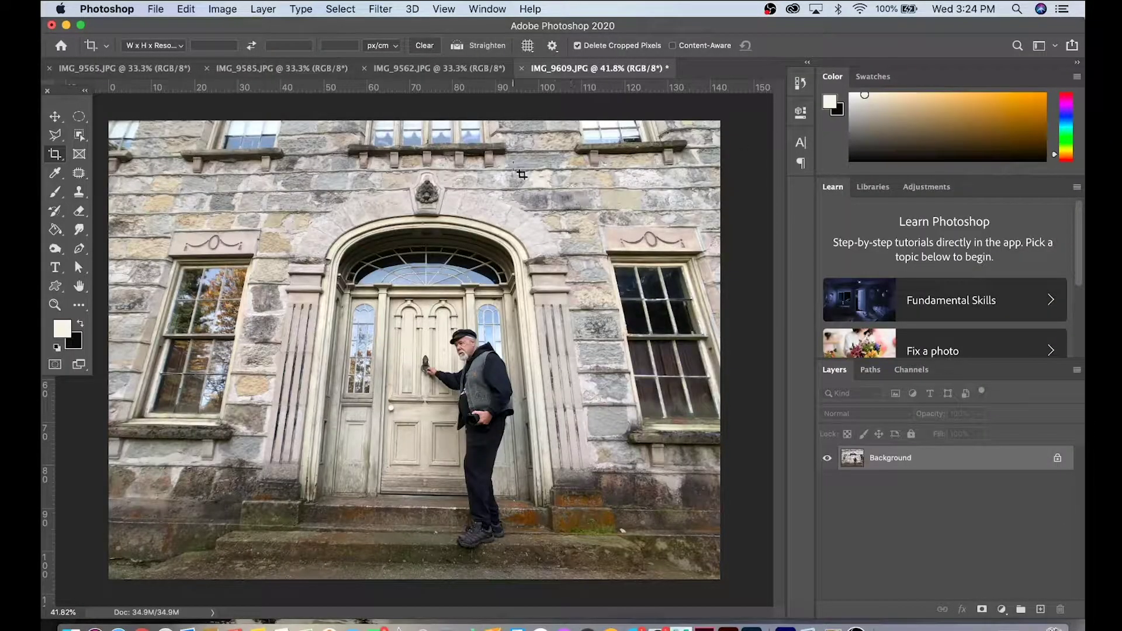
Try a tighter crop on IMG_9609 around the door and man, with the bottom raised above the steps
left_click(56, 155)
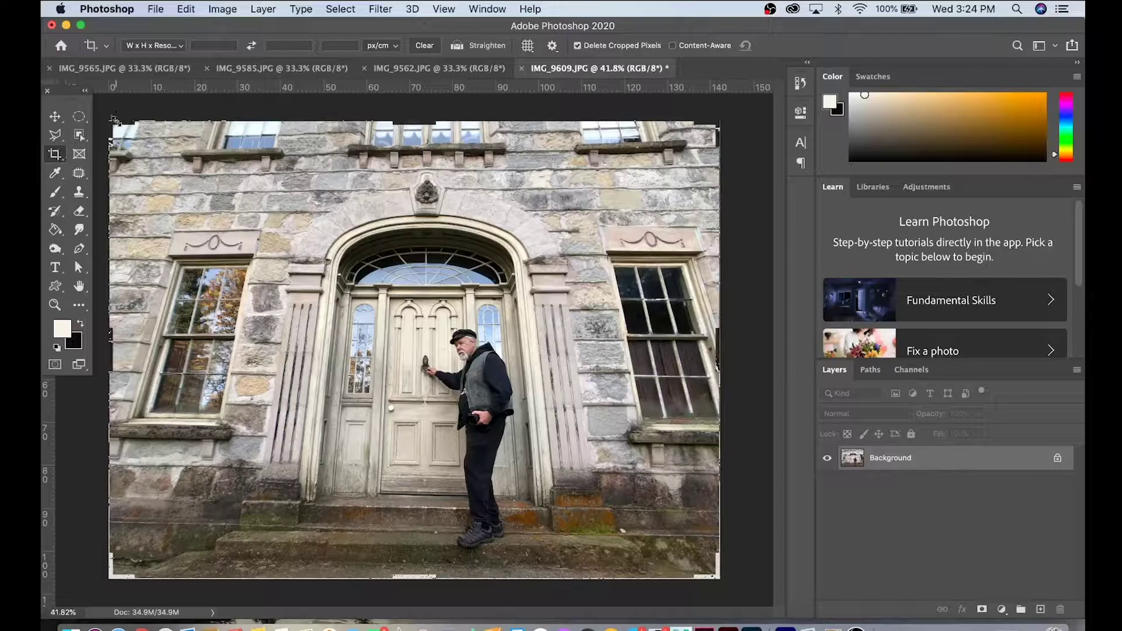
left_click(117, 126)
left_click_drag(130, 126, 306, 256)
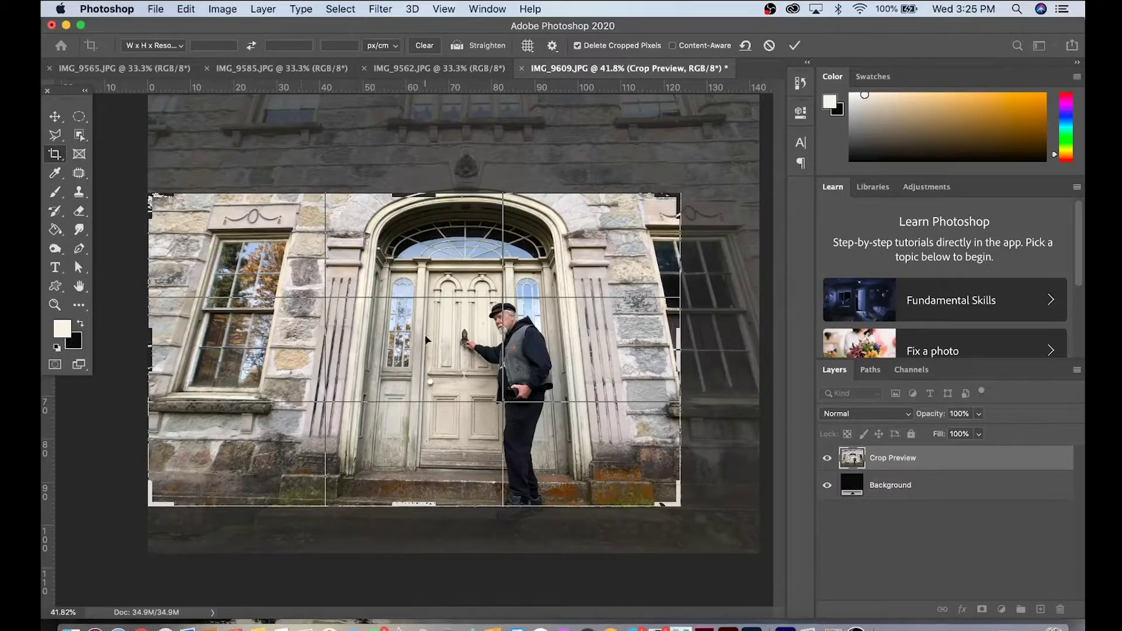
left_click(174, 47)
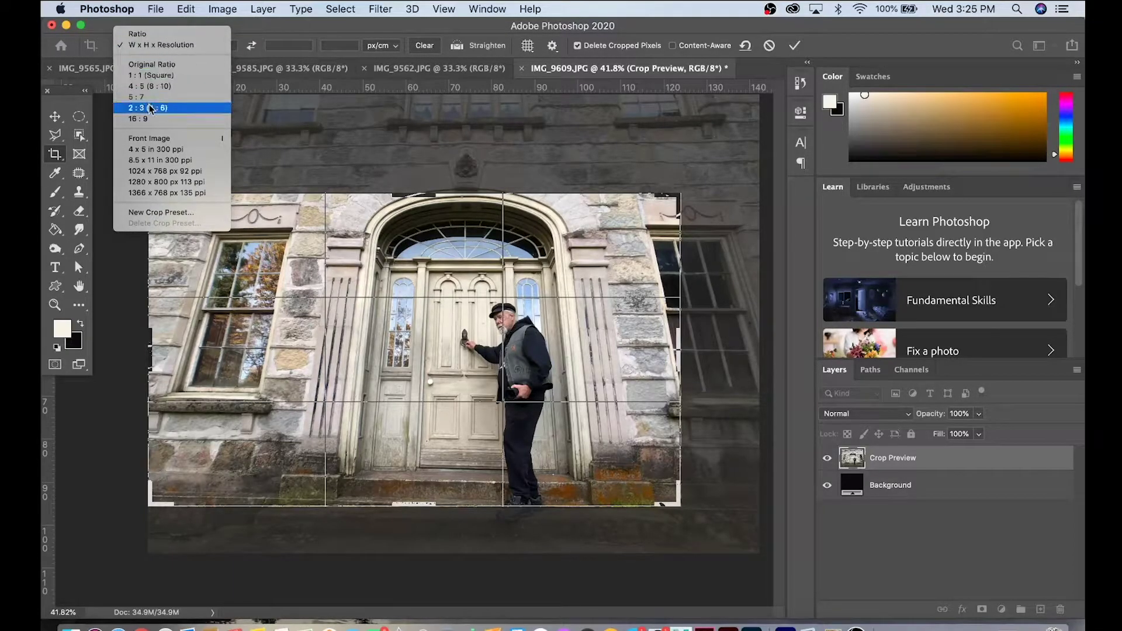
left_click(159, 47)
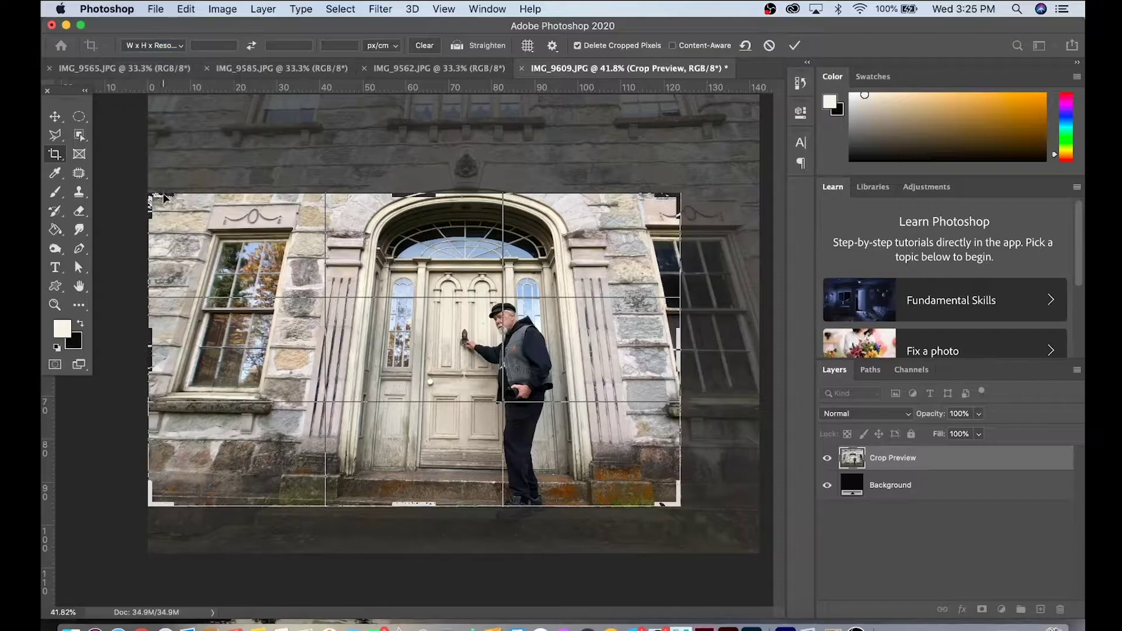
mouse_move(165, 199)
left_mouse_down()
mouse_move(167, 168)
mouse_move(170, 183)
mouse_move(215, 189)
mouse_move(158, 178)
mouse_move(174, 147)
mouse_move(234, 159)
mouse_move(198, 187)
mouse_move(135, 189)
mouse_move(159, 255)
mouse_move(159, 204)
left_mouse_up()
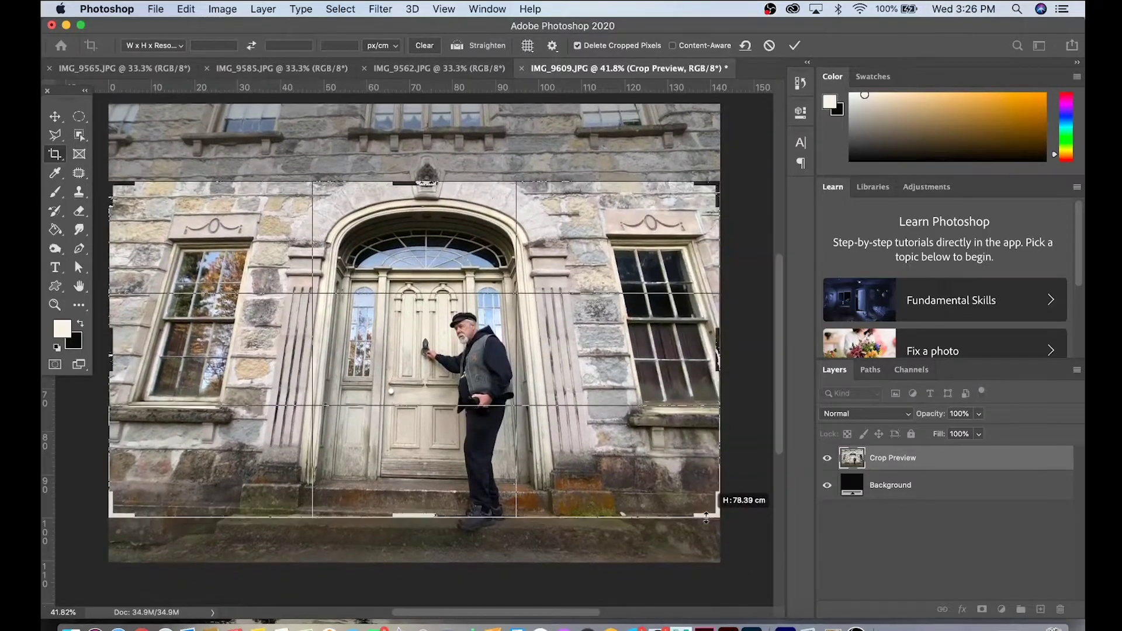
left_click_drag(706, 518, 706, 504)
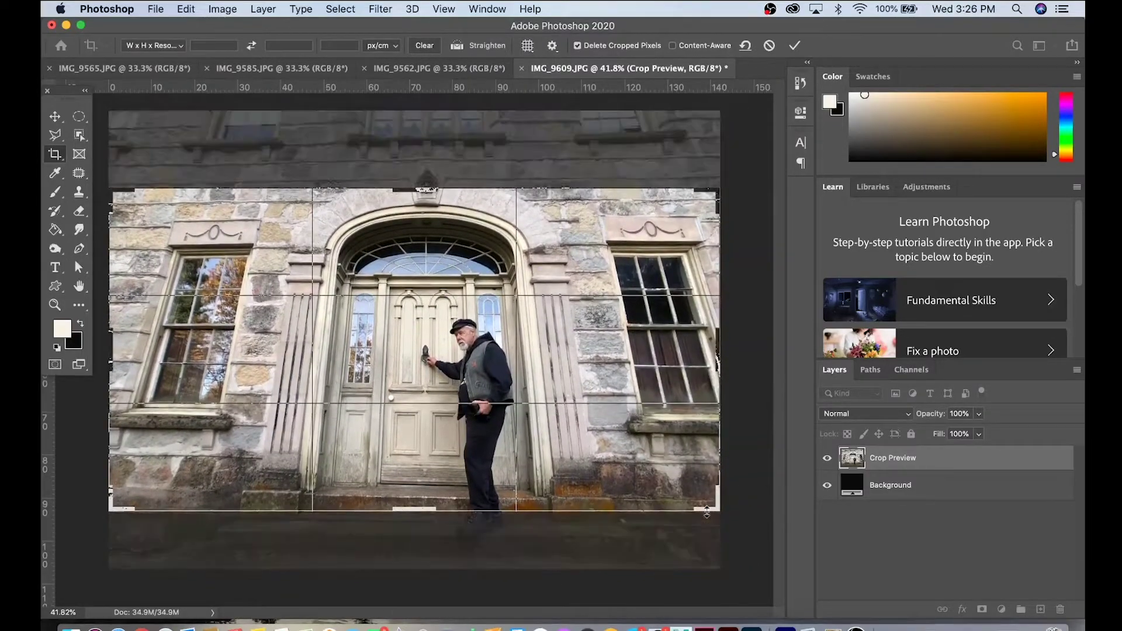
right_click(590, 452)
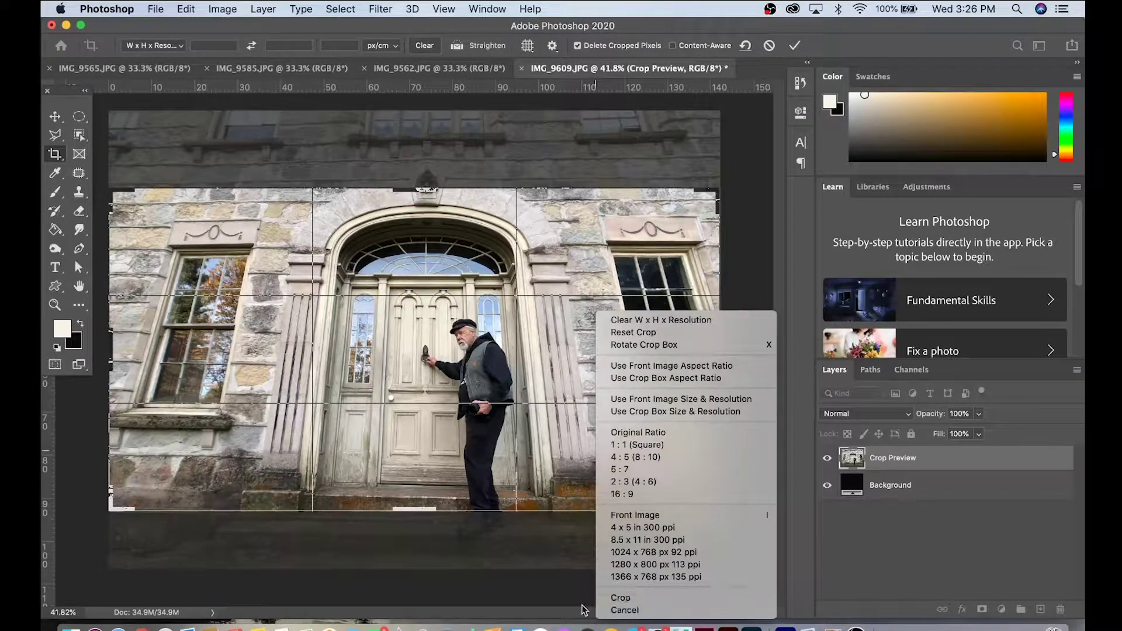
left_click(54, 116)
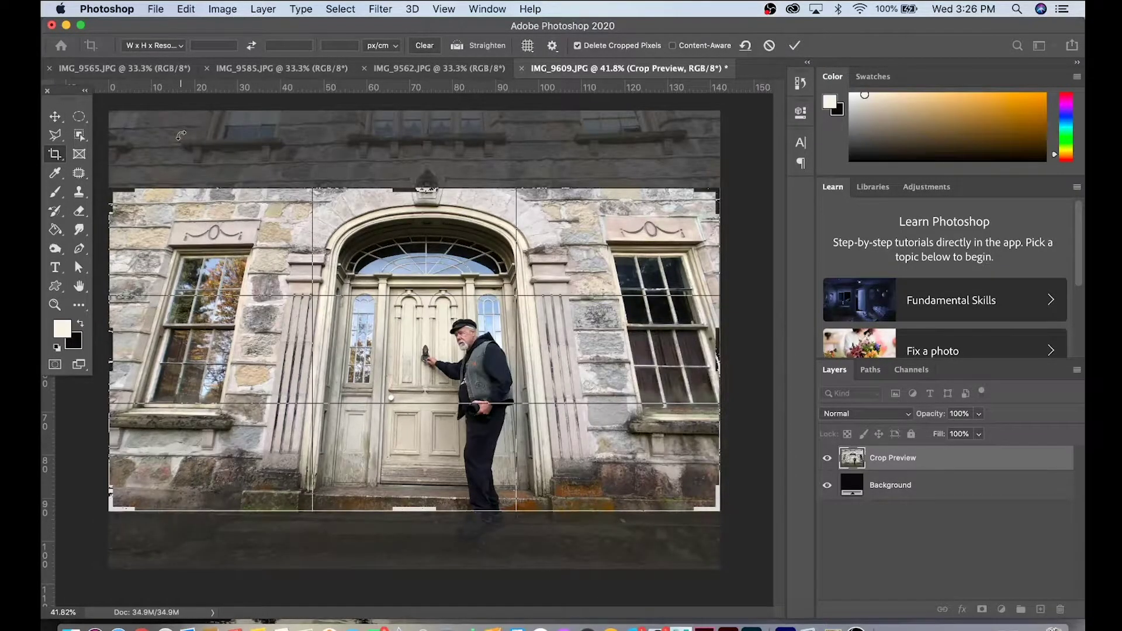
key("Return")
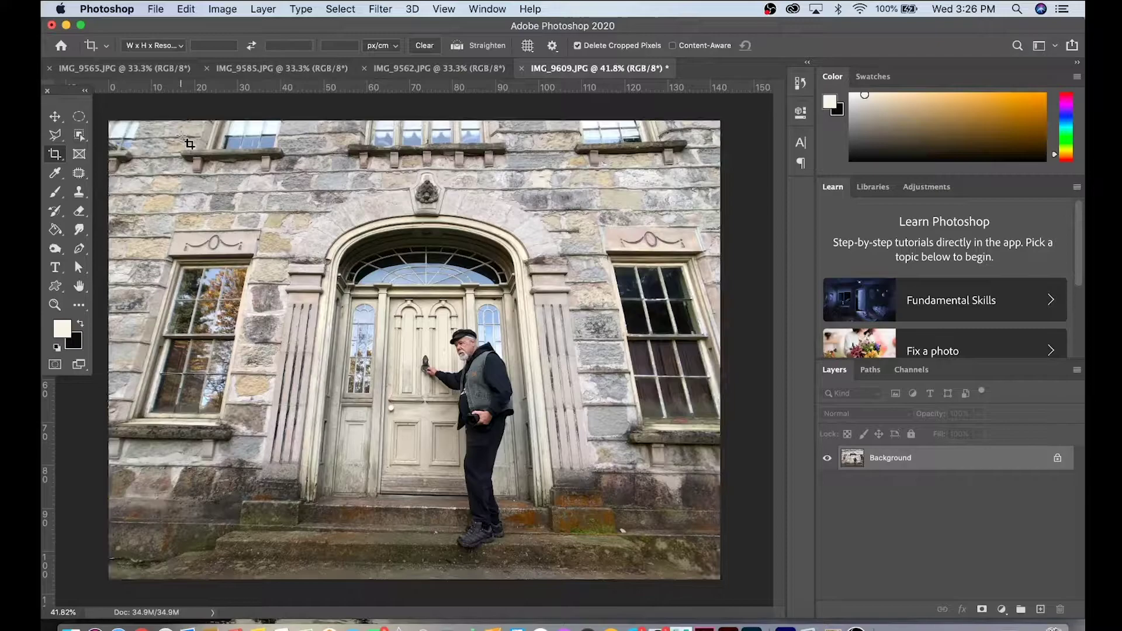
Crop IMG_9562 to a 1:1 square framing the lions and statues
left_click(425, 69)
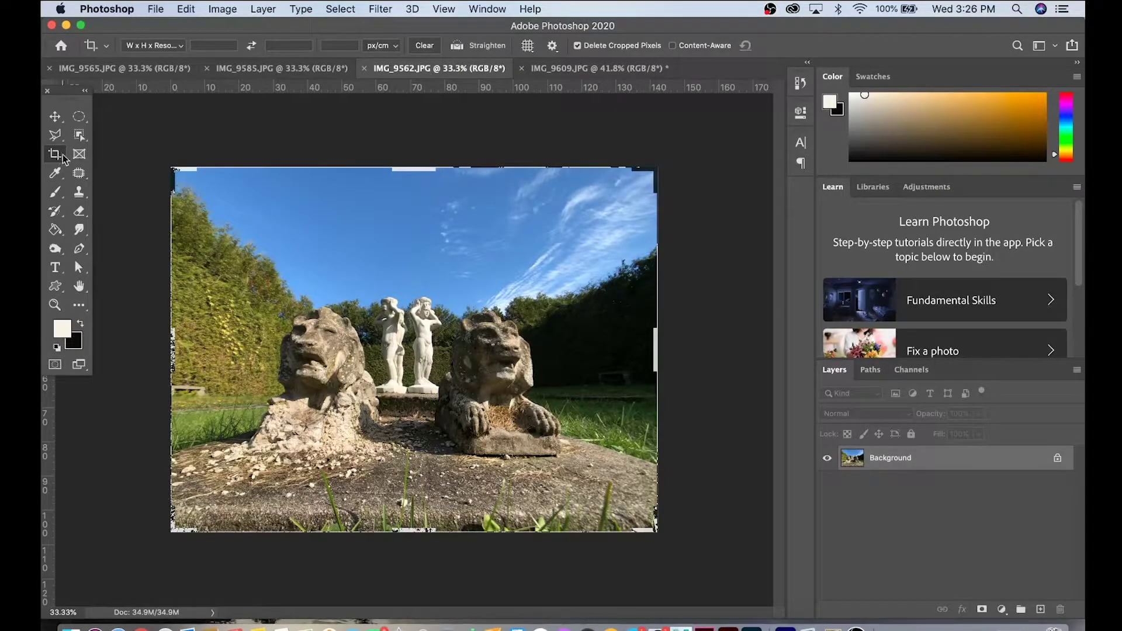
left_click(177, 44)
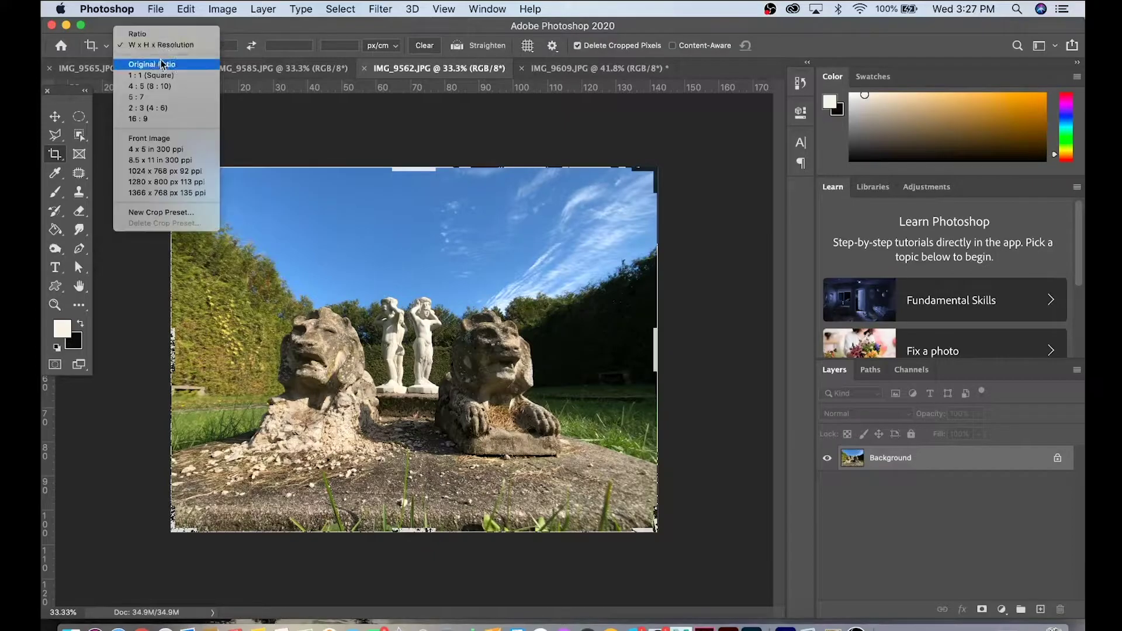
left_click(154, 80)
mouse_move(243, 533)
left_mouse_down()
mouse_move(283, 492)
mouse_move(258, 525)
left_mouse_up()
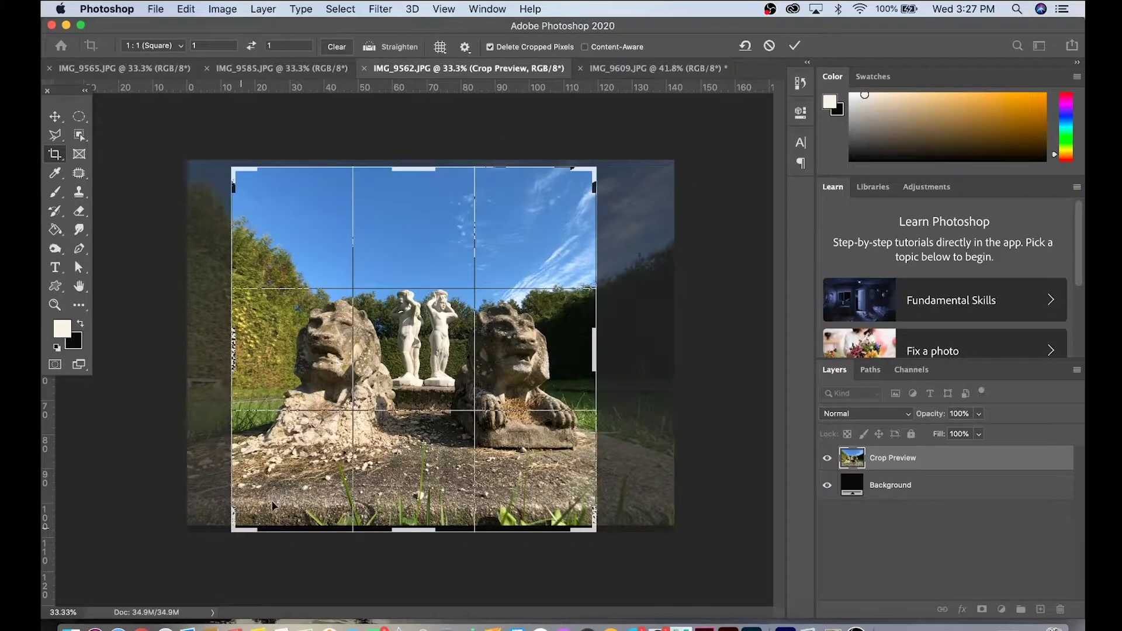
left_click_drag(414, 529, 399, 507)
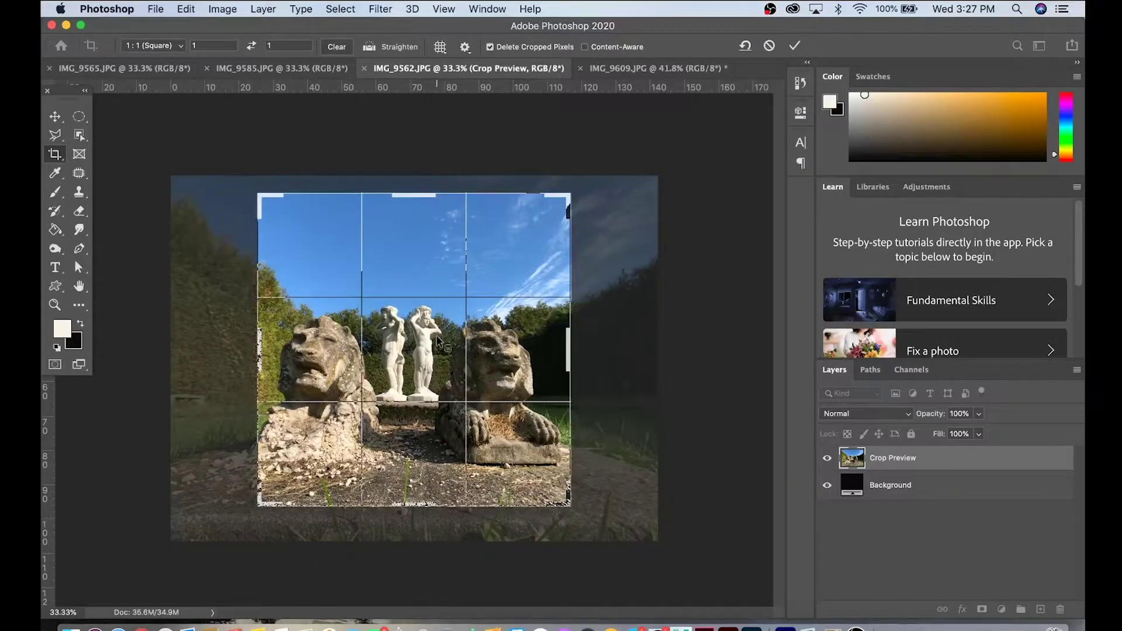
right_click(437, 336)
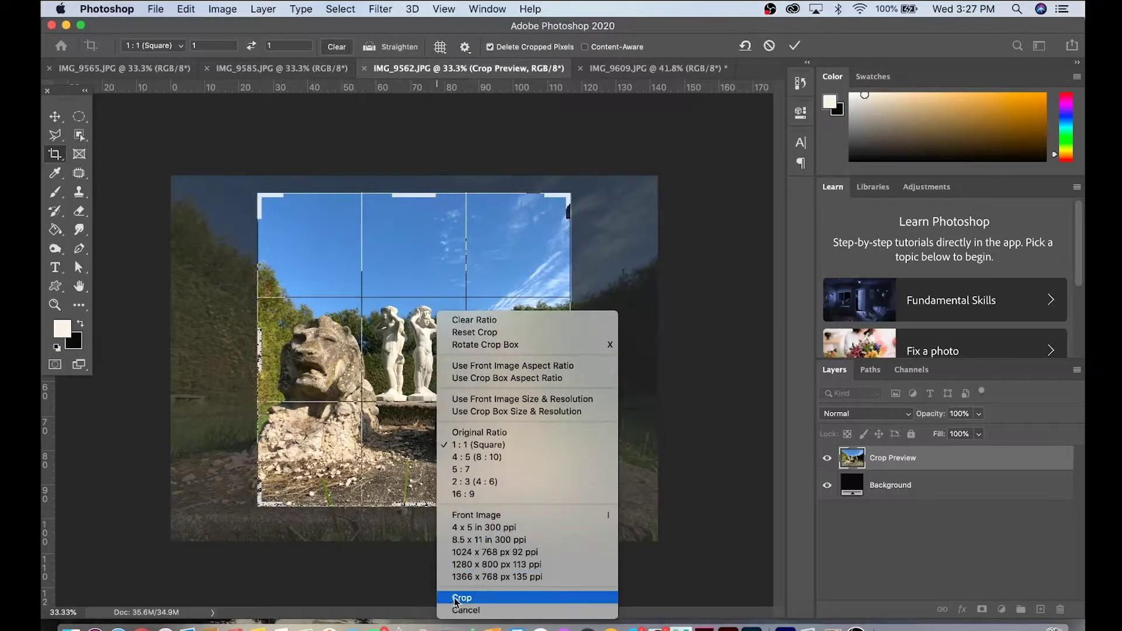
left_click(462, 598)
left_click(292, 70)
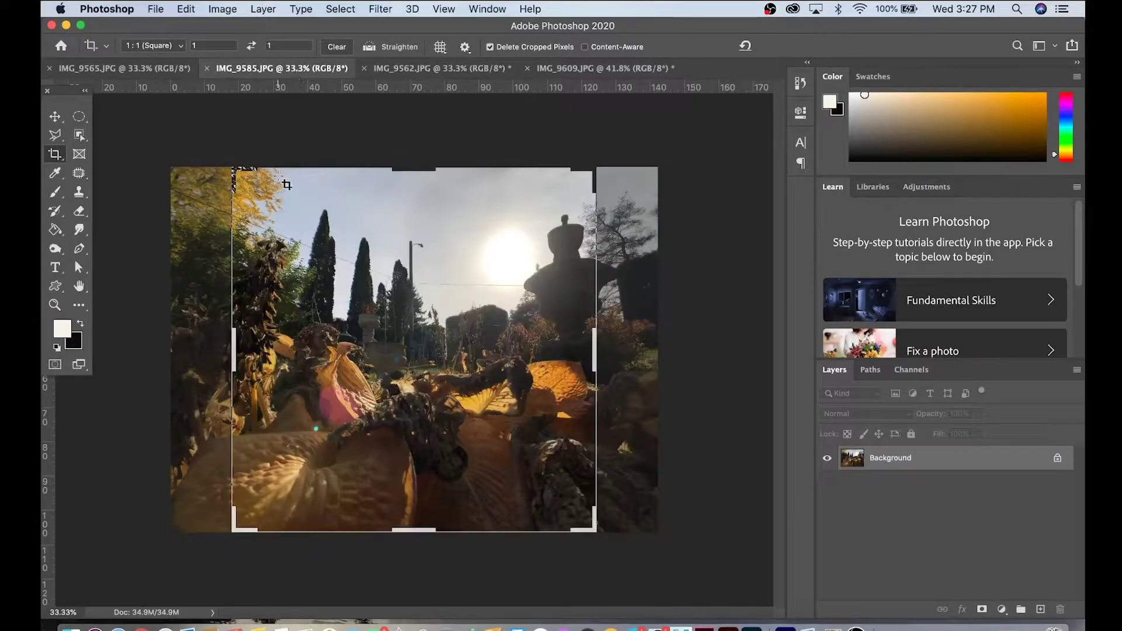
Crop IMG_9585 freely, widening the right side and lowering the top edge
left_click(179, 46)
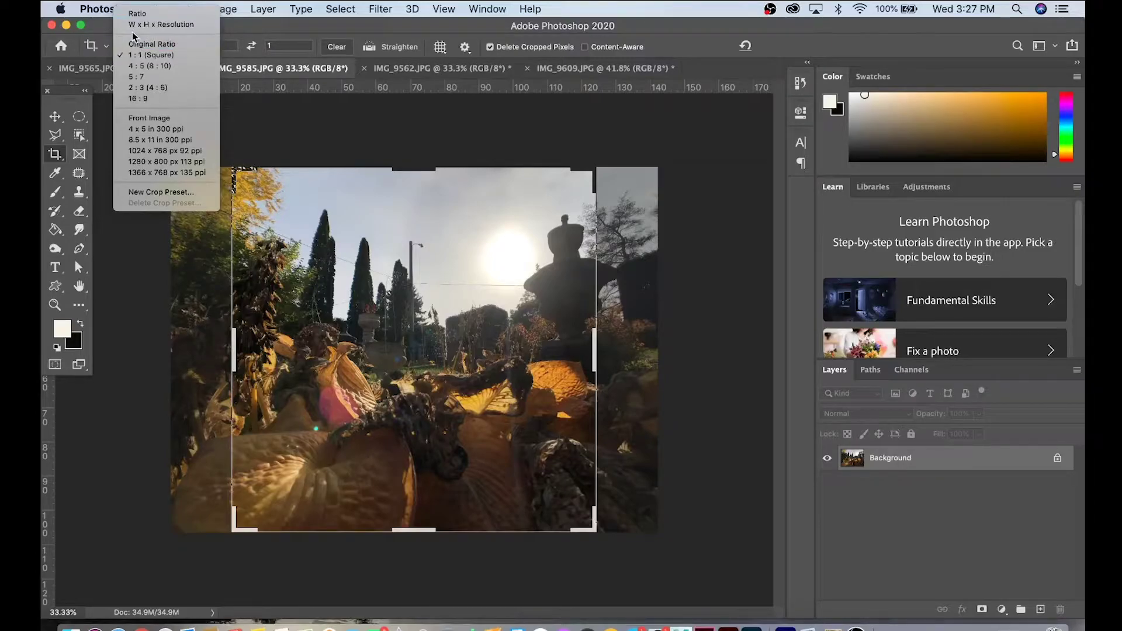
left_click(144, 25)
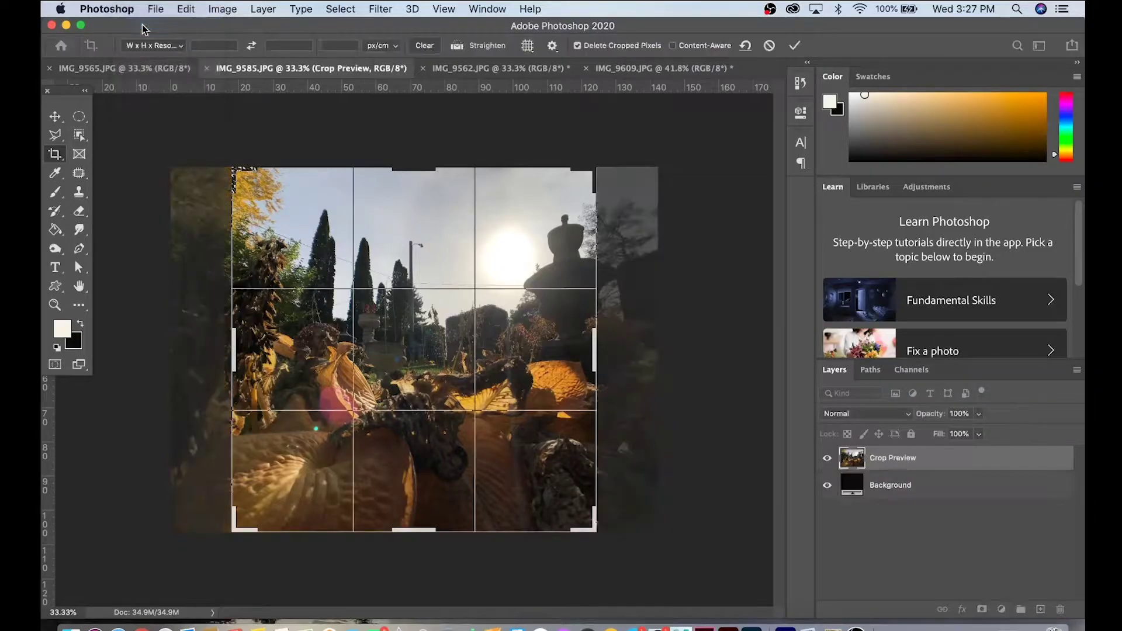
left_click_drag(595, 358, 624, 358)
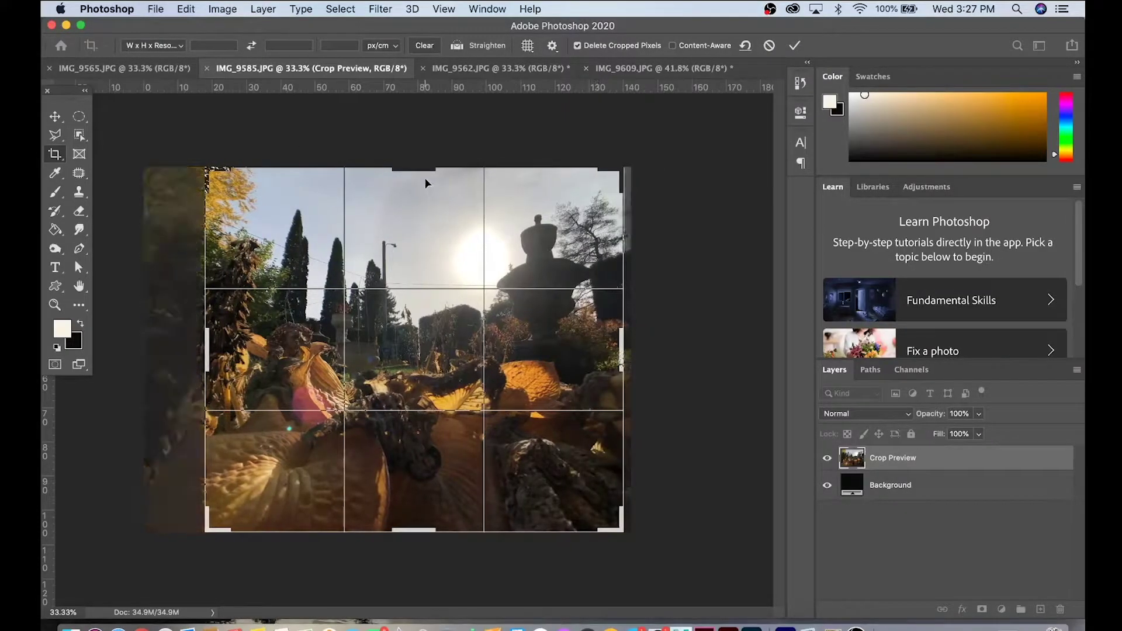
left_click_drag(421, 168, 425, 205)
right_click(547, 267)
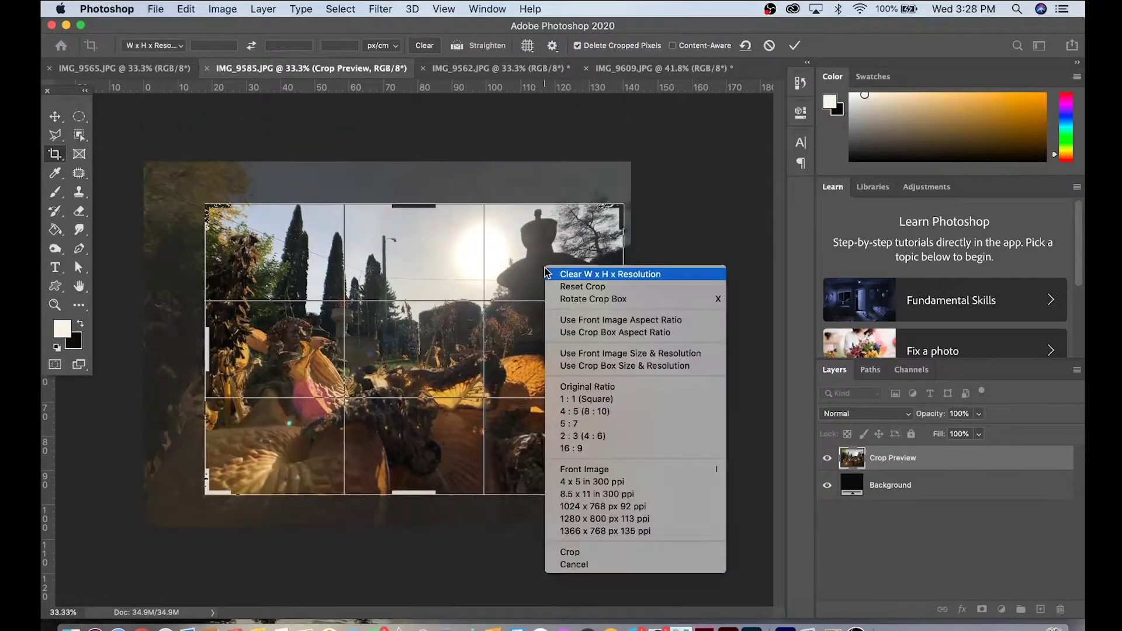
left_click(572, 552)
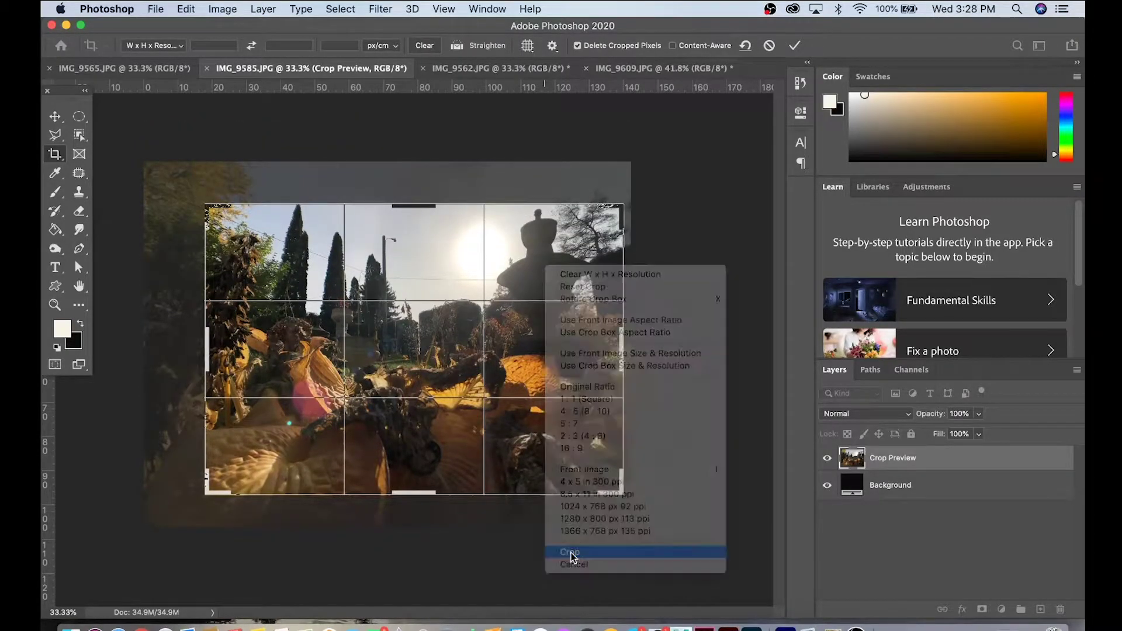
Crop the garden path photo IMG_9565 with its bottom edge raised
key("ctrl+shift+Tab")
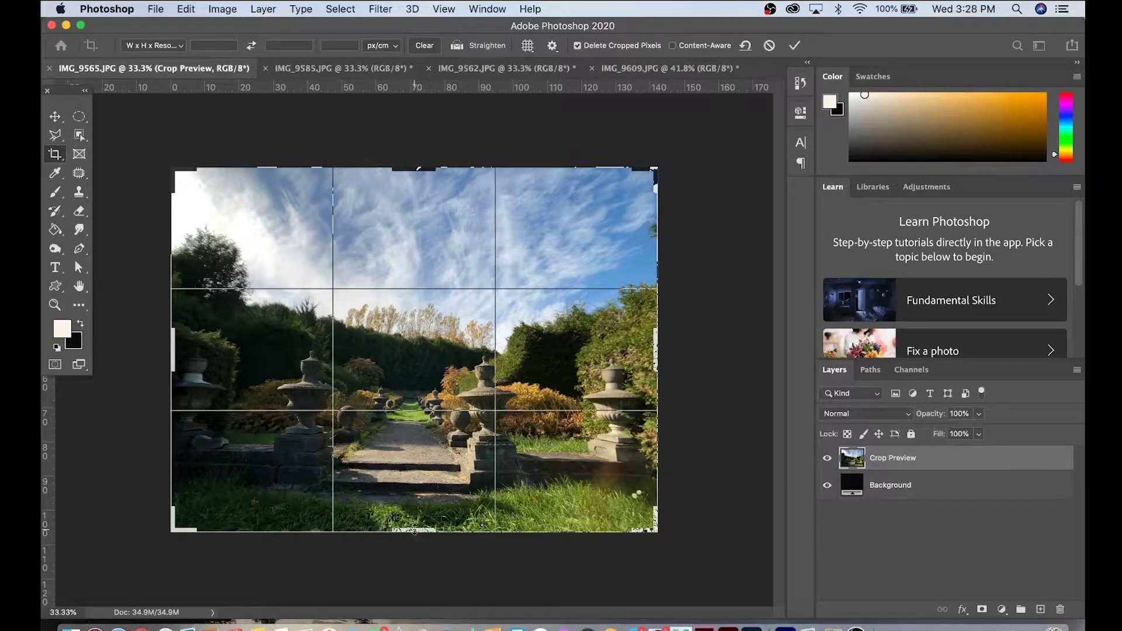
mouse_move(414, 532)
left_mouse_down()
mouse_move(412, 497)
mouse_move(412, 516)
left_mouse_up()
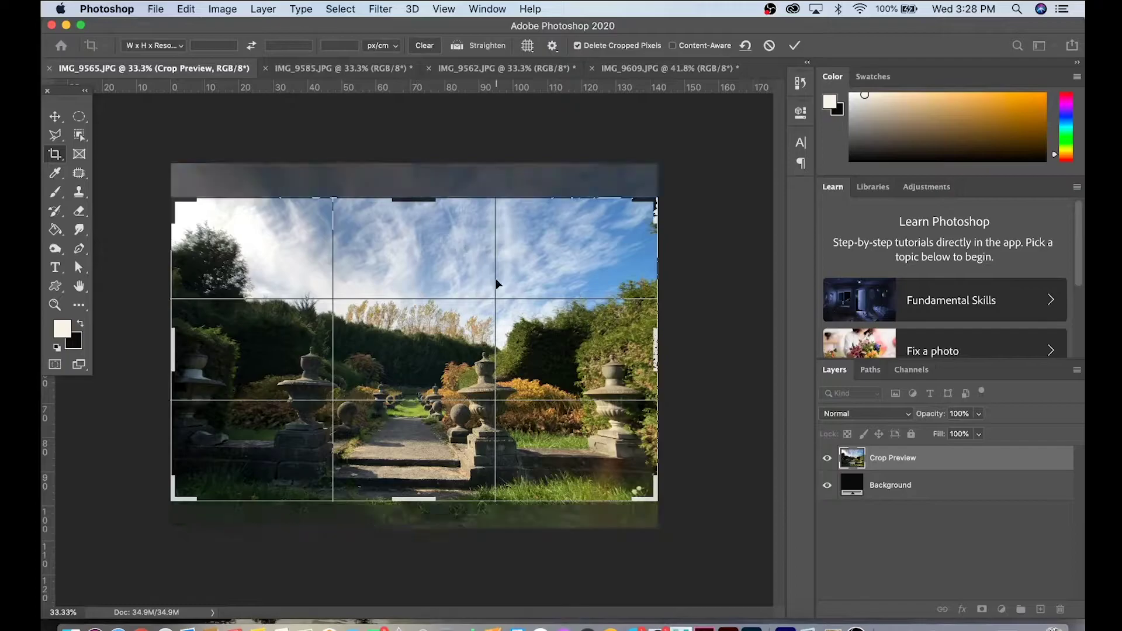
right_click(496, 281)
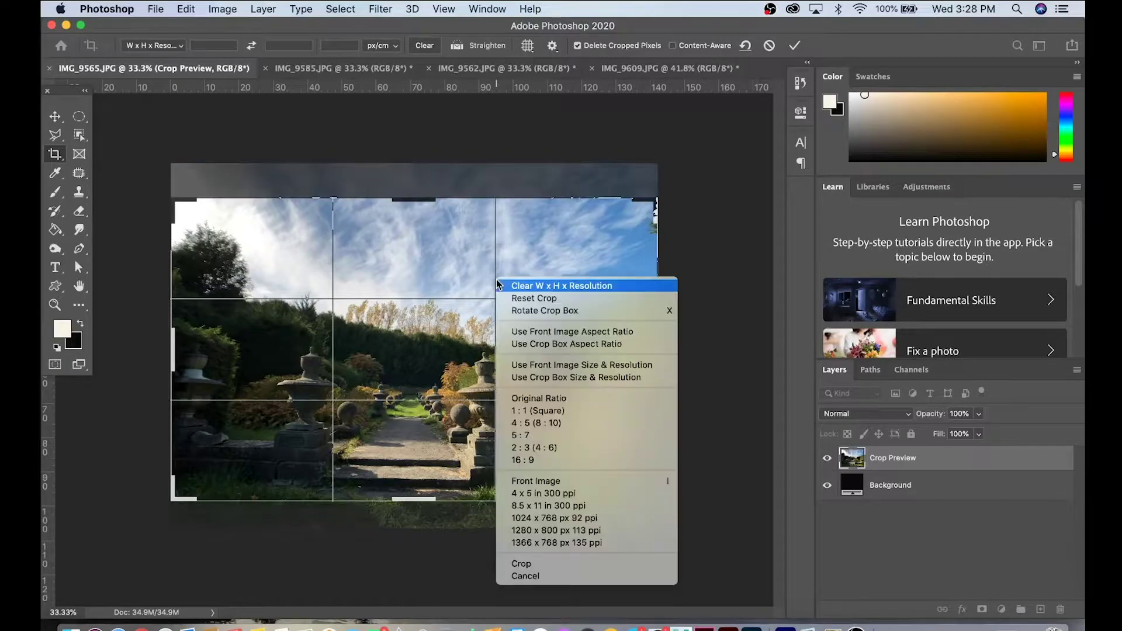
left_click(526, 564)
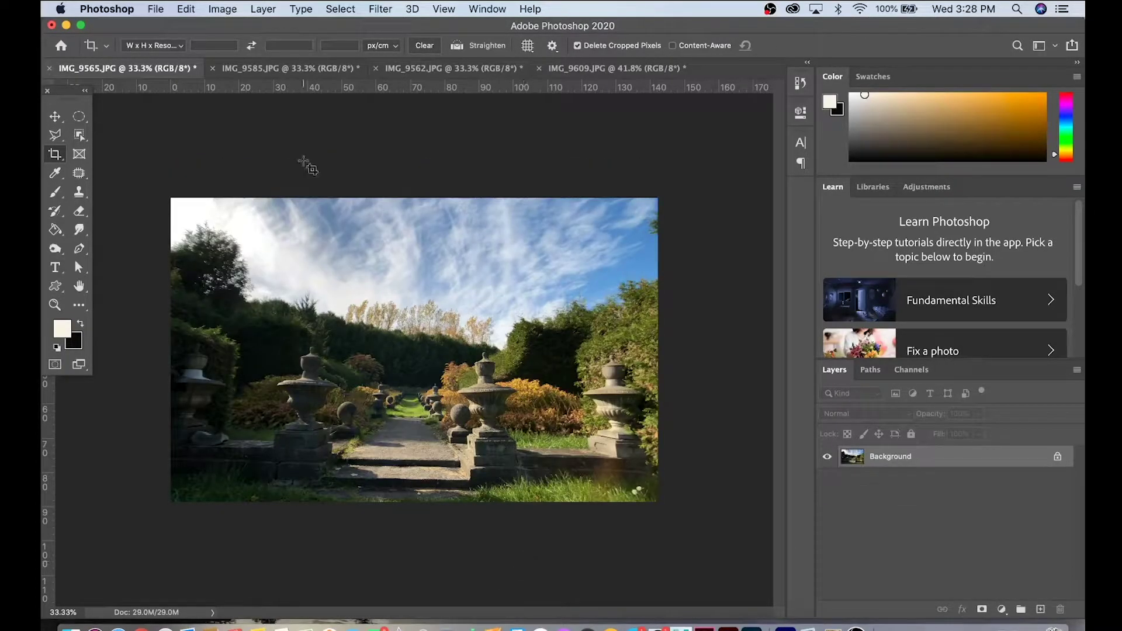
Copy the lion statues photo IMG_9562 into the doorway photo as a new layer
left_click(353, 69)
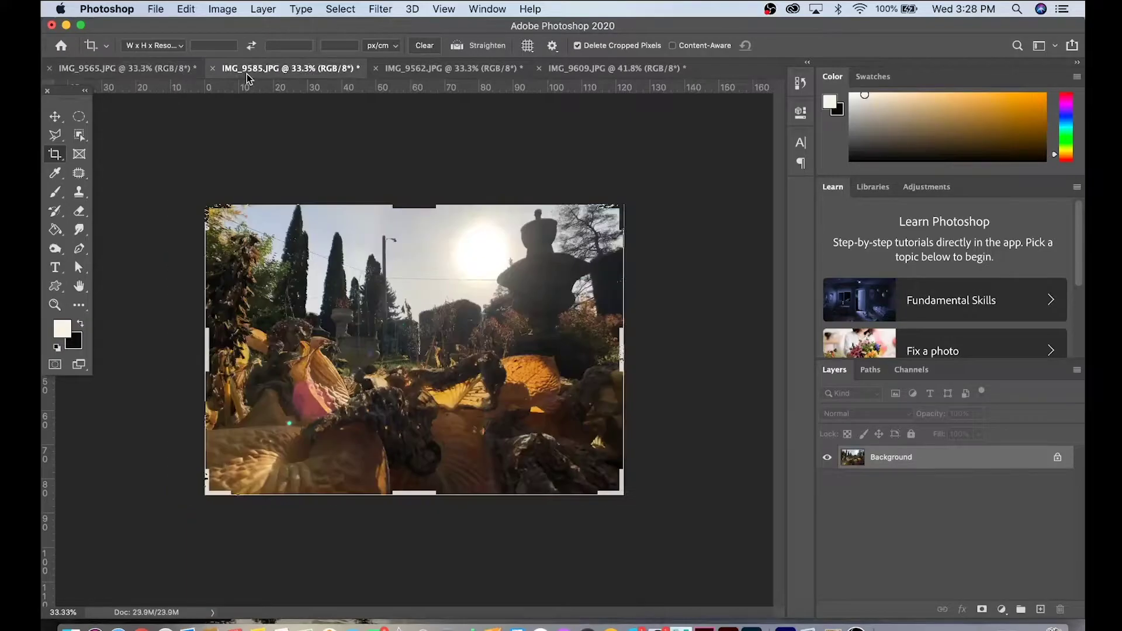
left_click(397, 70)
left_click(561, 69)
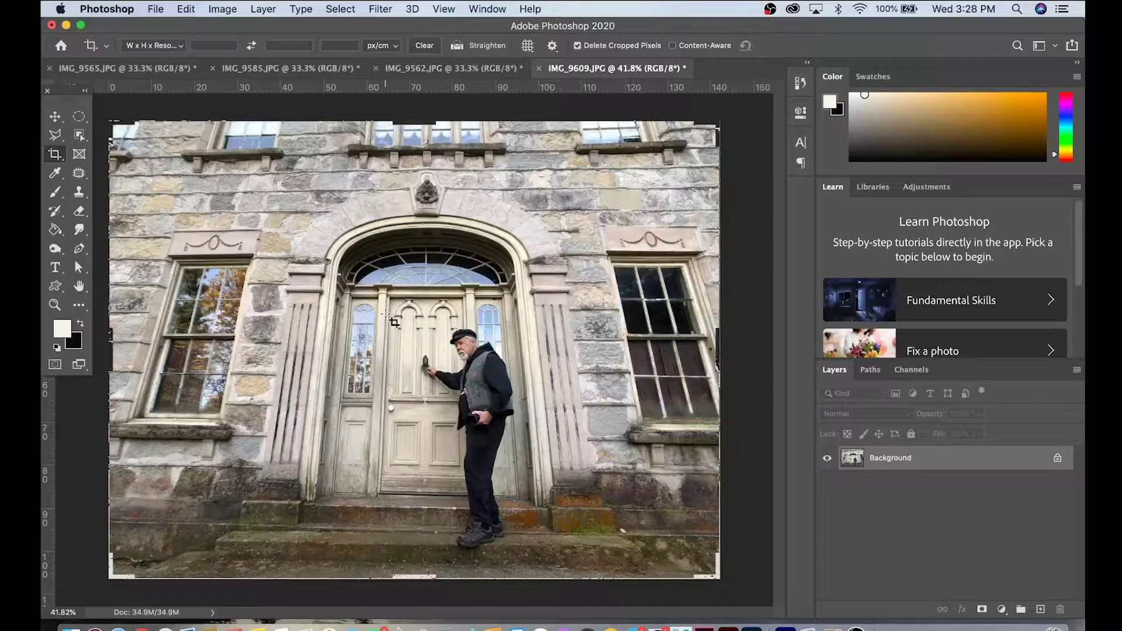
left_click(423, 70)
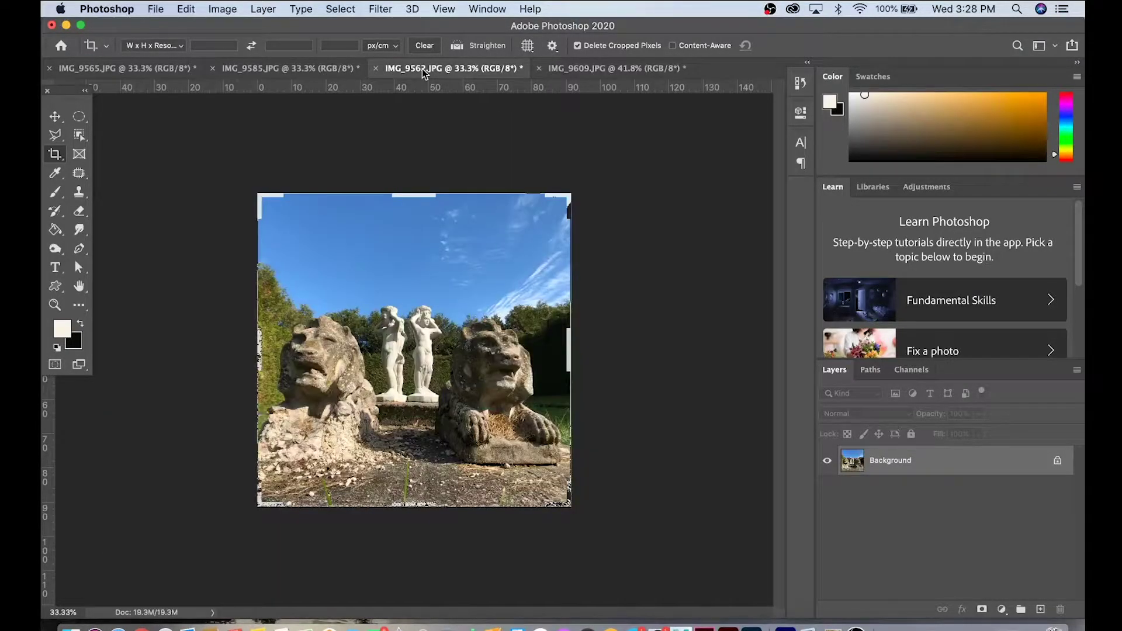
left_click_drag(464, 72, 289, 180)
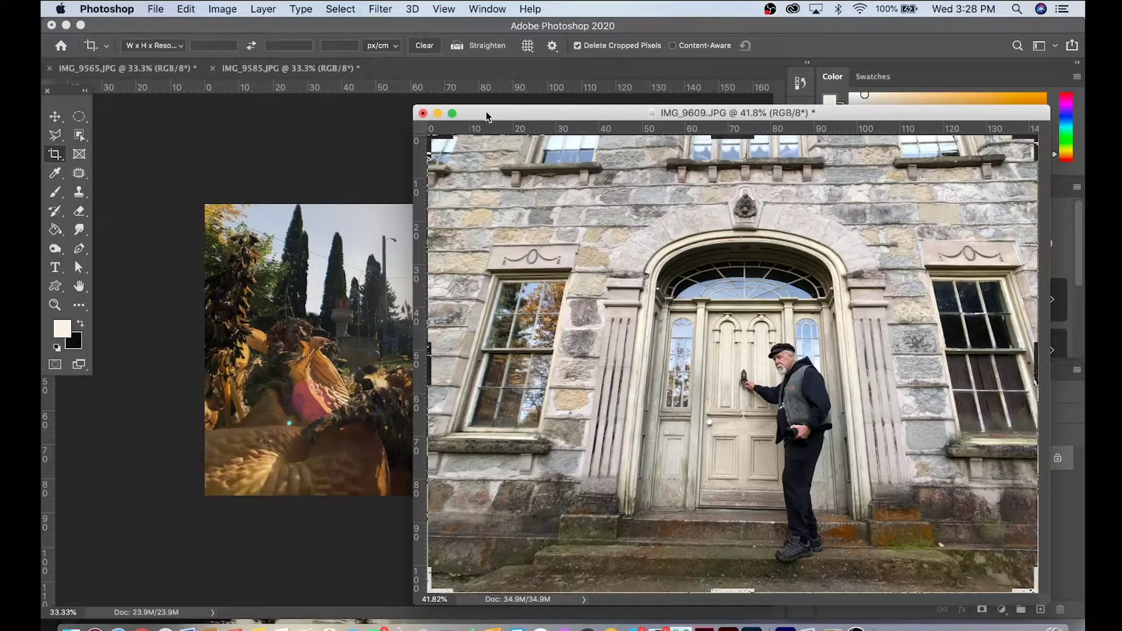
left_click_drag(487, 117, 419, 78)
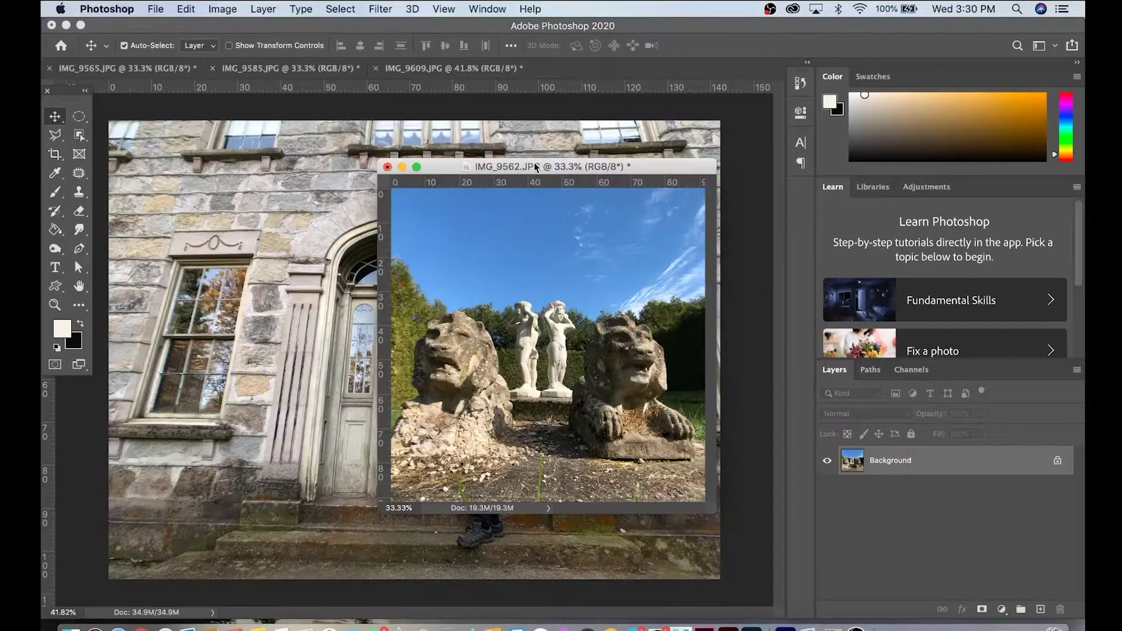
left_click_drag(539, 159, 560, 143)
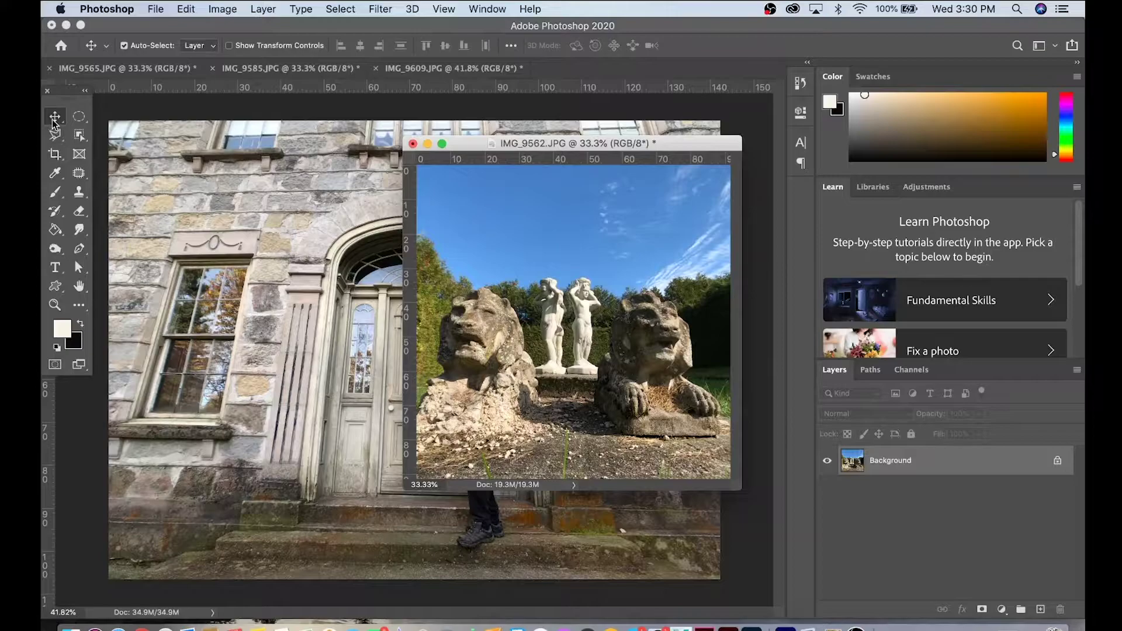
left_click_drag(511, 237, 303, 264)
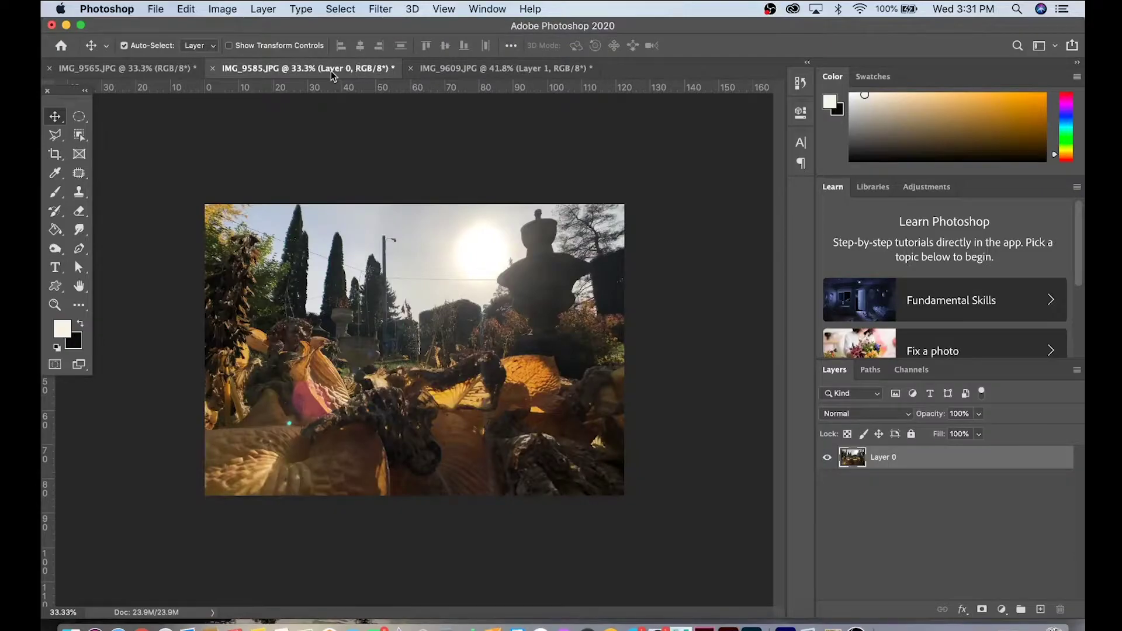
Add the leaves and garden path photos as layers, hiding the lion and leaves layers
left_click_drag(331, 72, 402, 127)
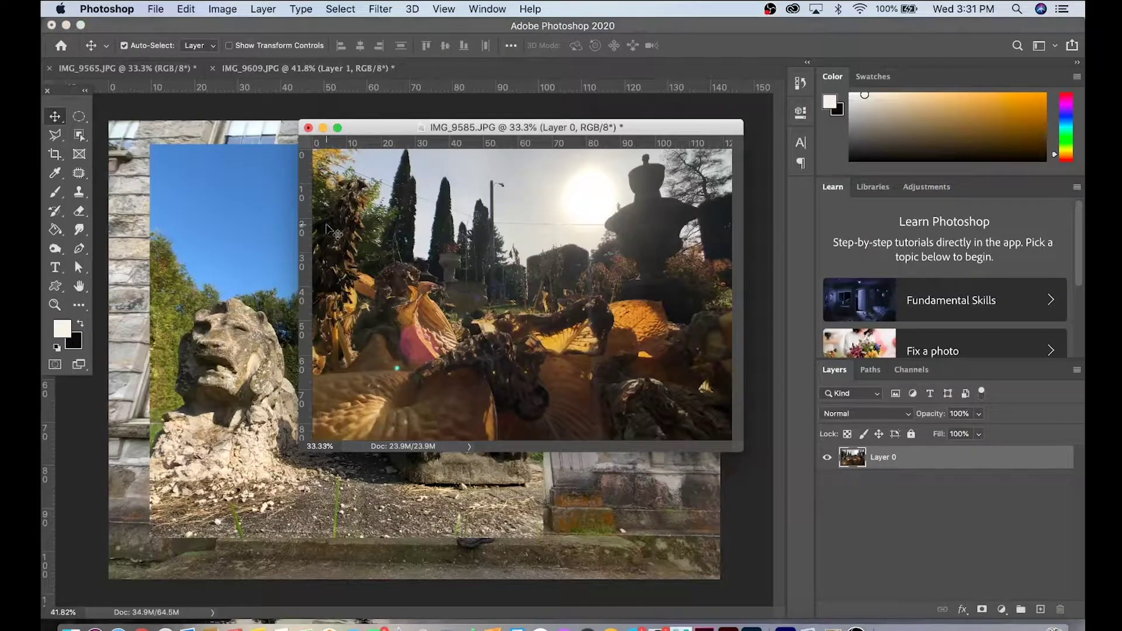
left_click_drag(322, 230, 247, 240)
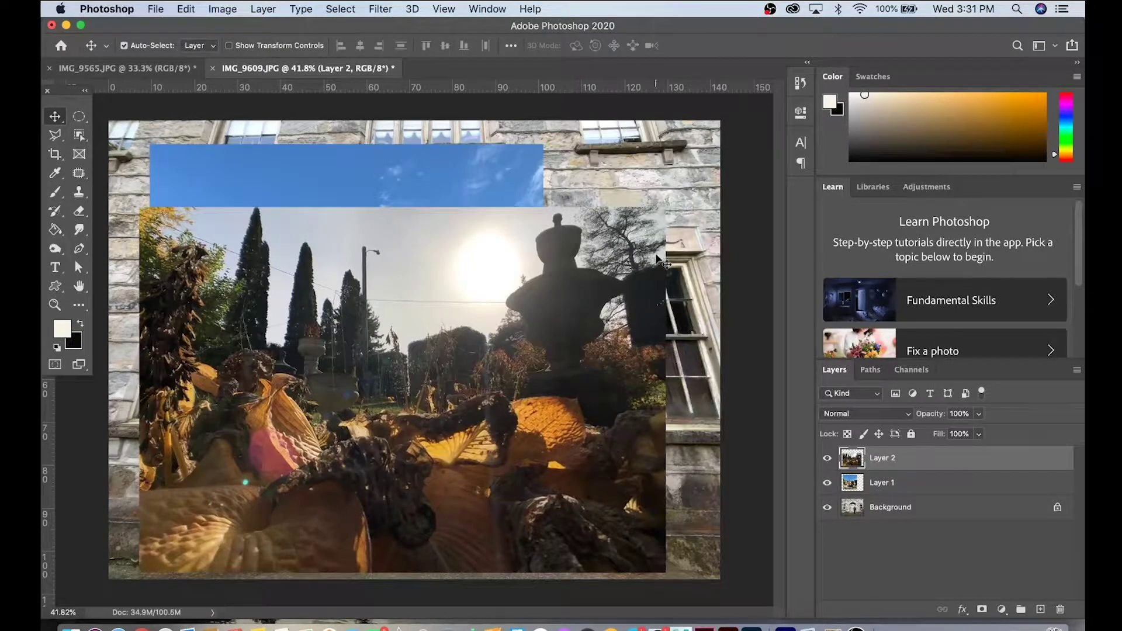
left_click_drag(827, 483, 827, 458)
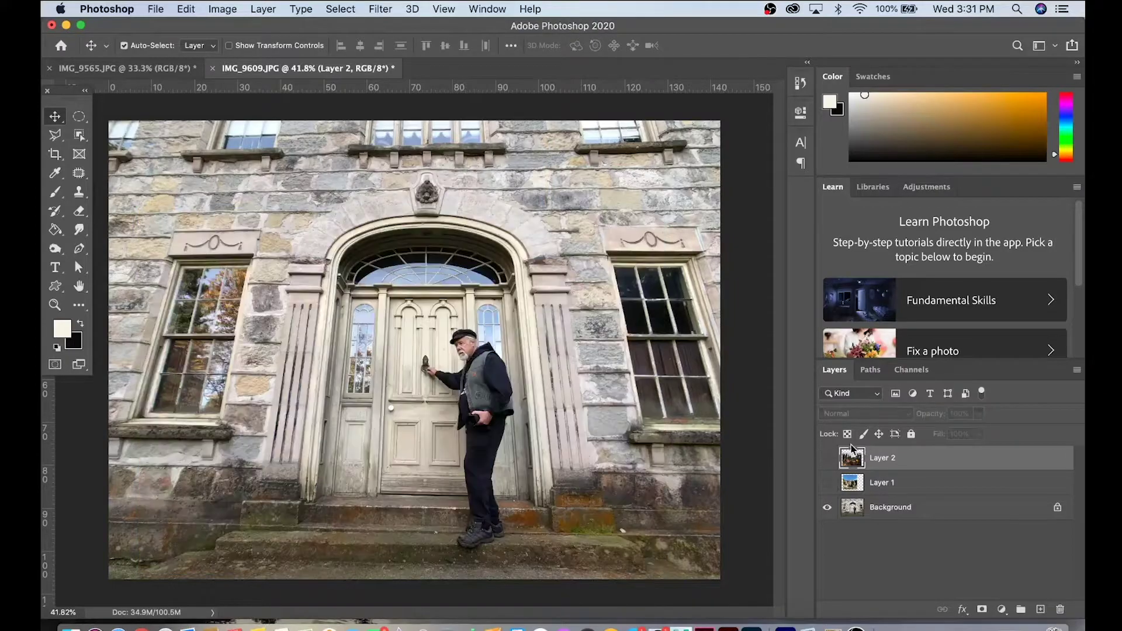
left_click(160, 69)
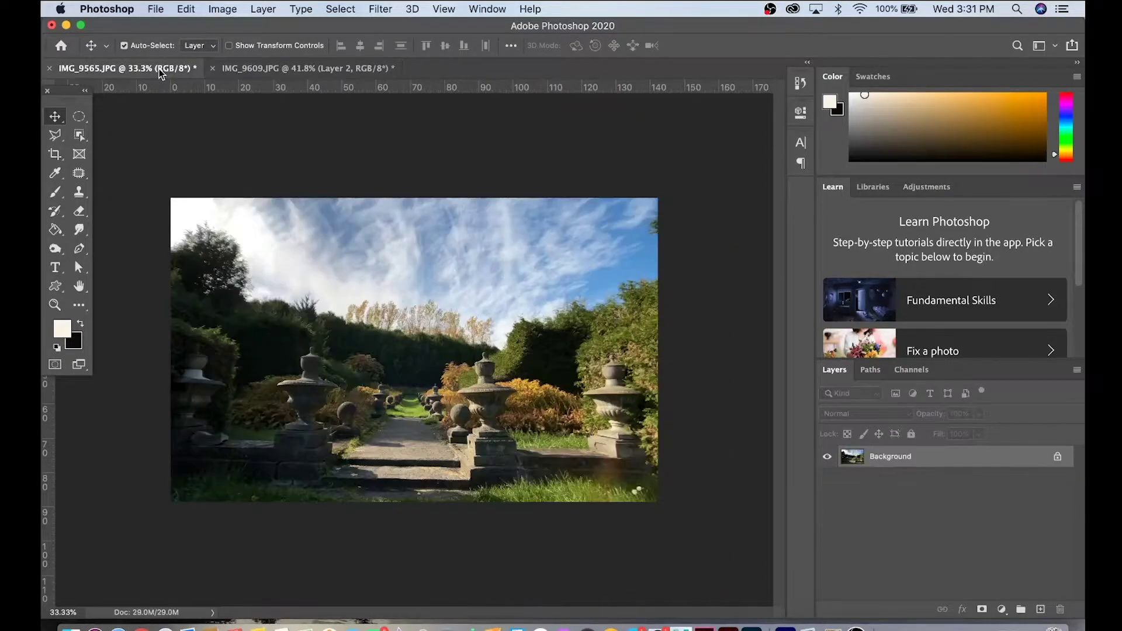
left_click_drag(161, 73, 240, 134)
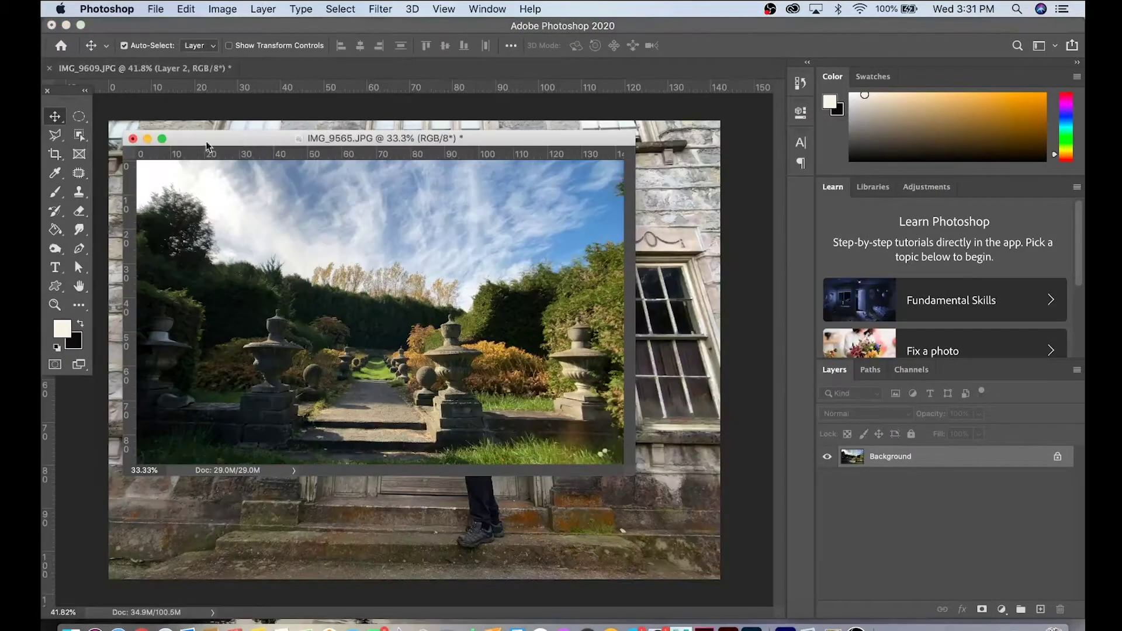
left_click_drag(261, 280, 454, 355)
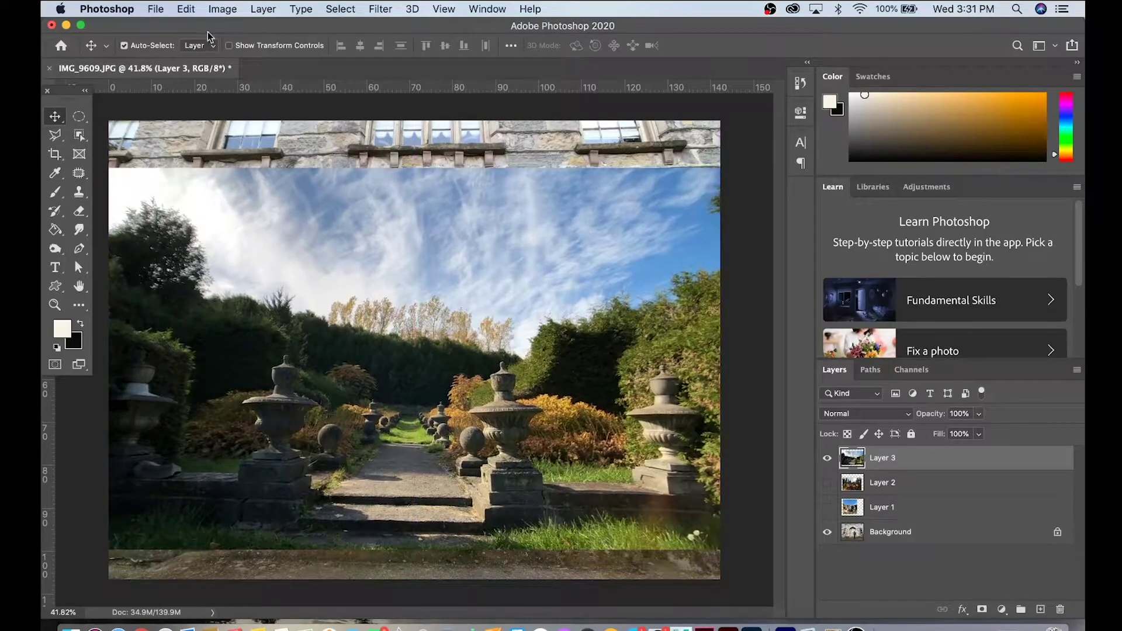
left_click(191, 13)
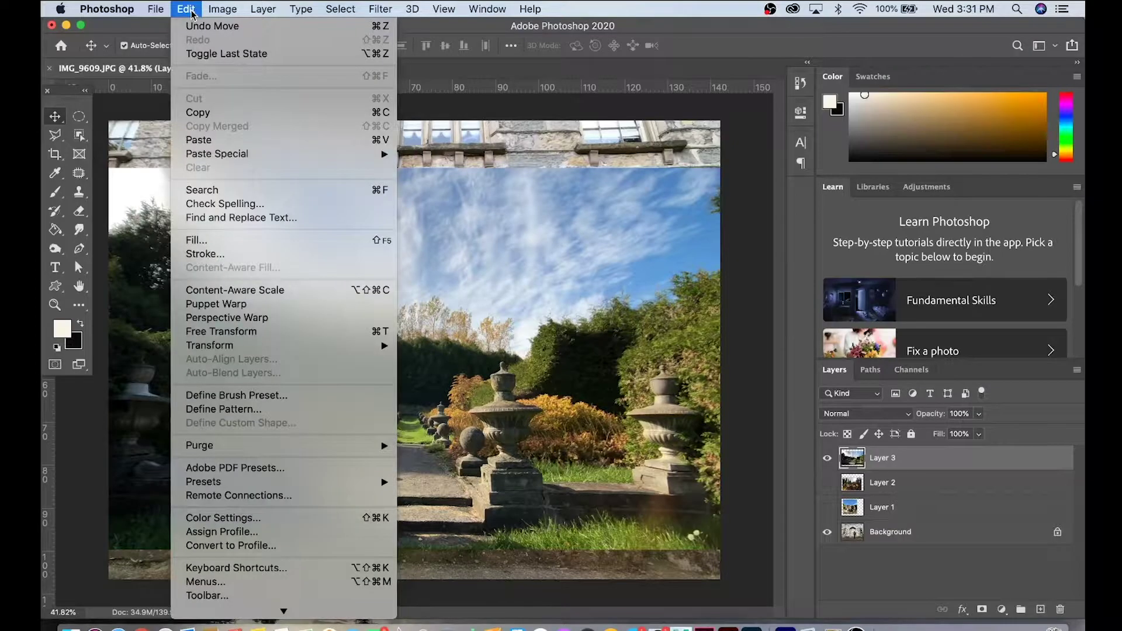
Scale the garden path layer down into the doorway's upper left
left_click(204, 332)
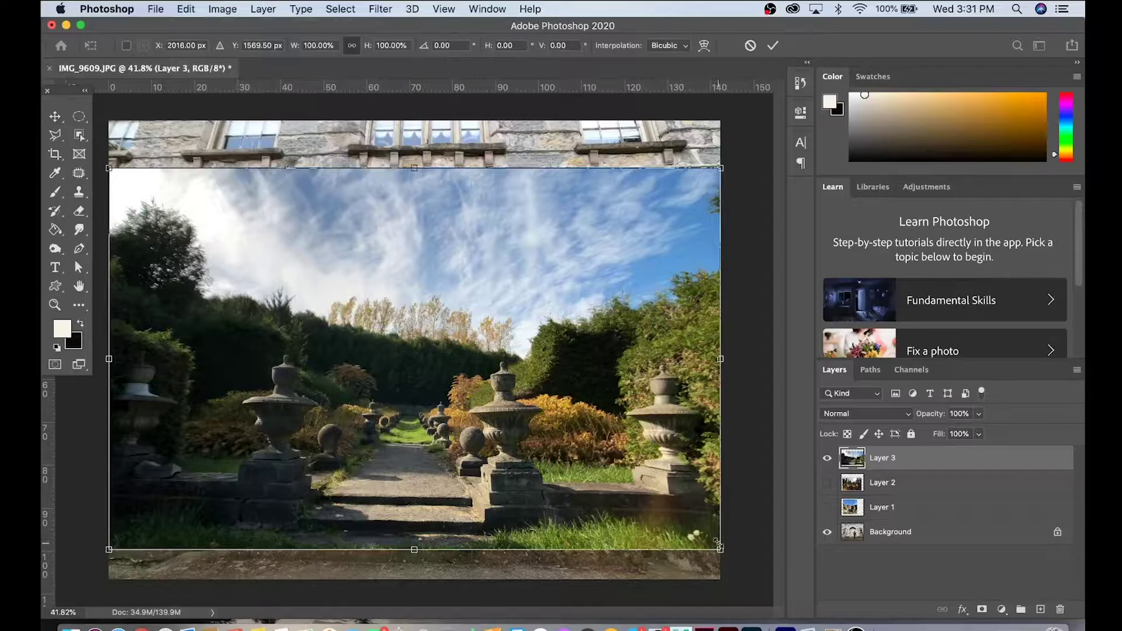
left_click_drag(721, 549, 426, 333)
key("Return")
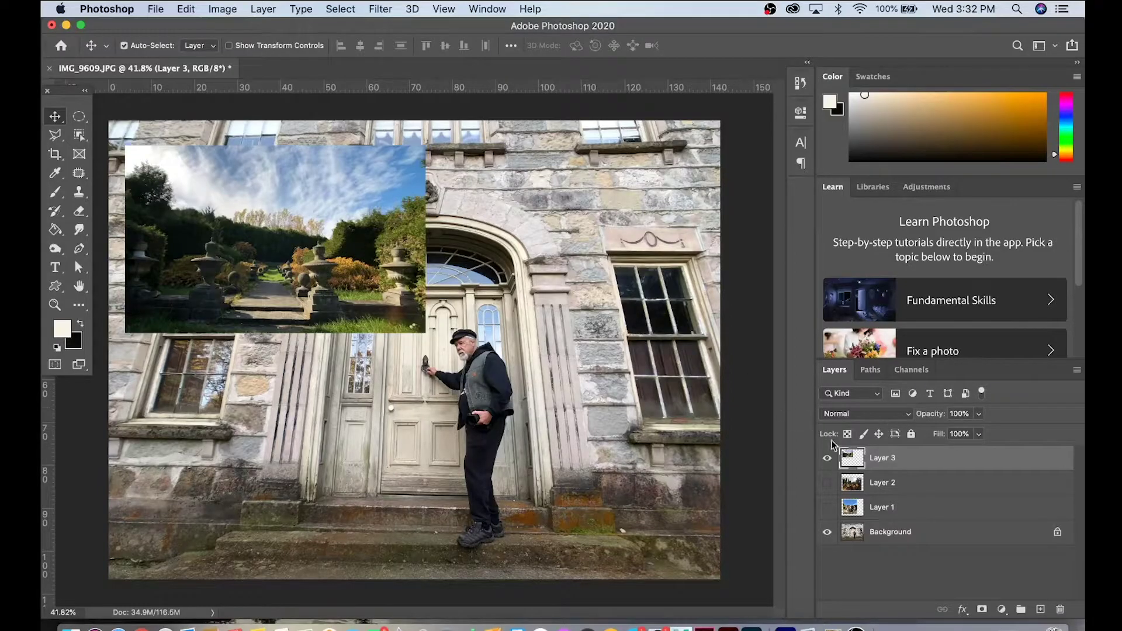
Apply Levels (black 8, midtones 1.27) to the garden path, then set Hue −26 and Saturation +8
left_click(219, 7)
mouse_move(227, 49)
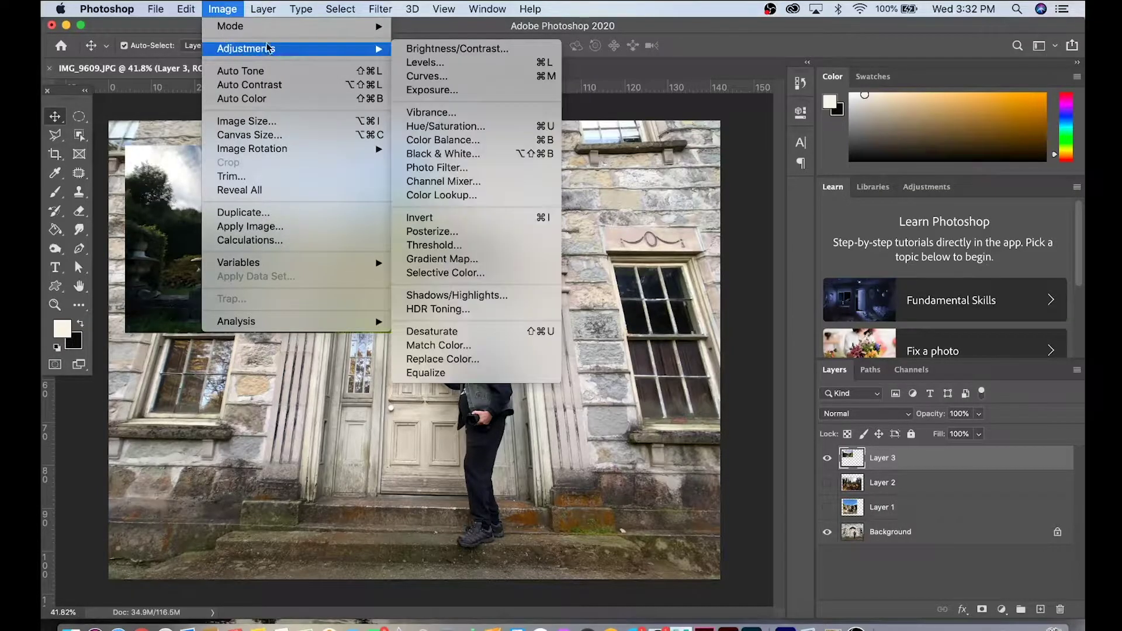
left_click(425, 62)
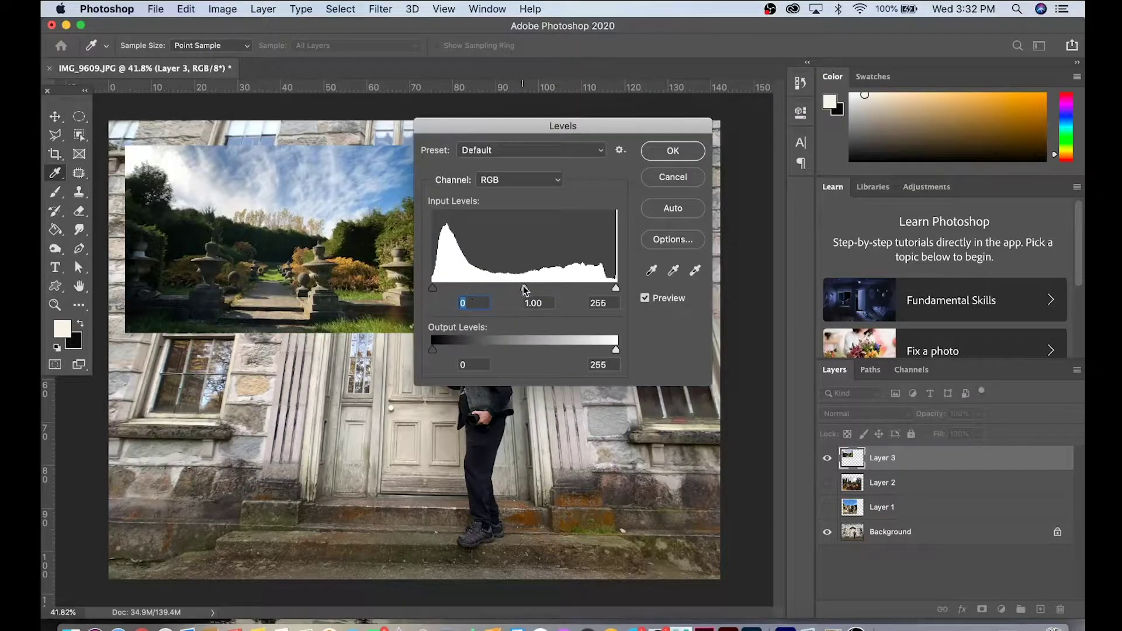
left_click_drag(525, 289, 508, 286)
left_click_drag(433, 284, 440, 287)
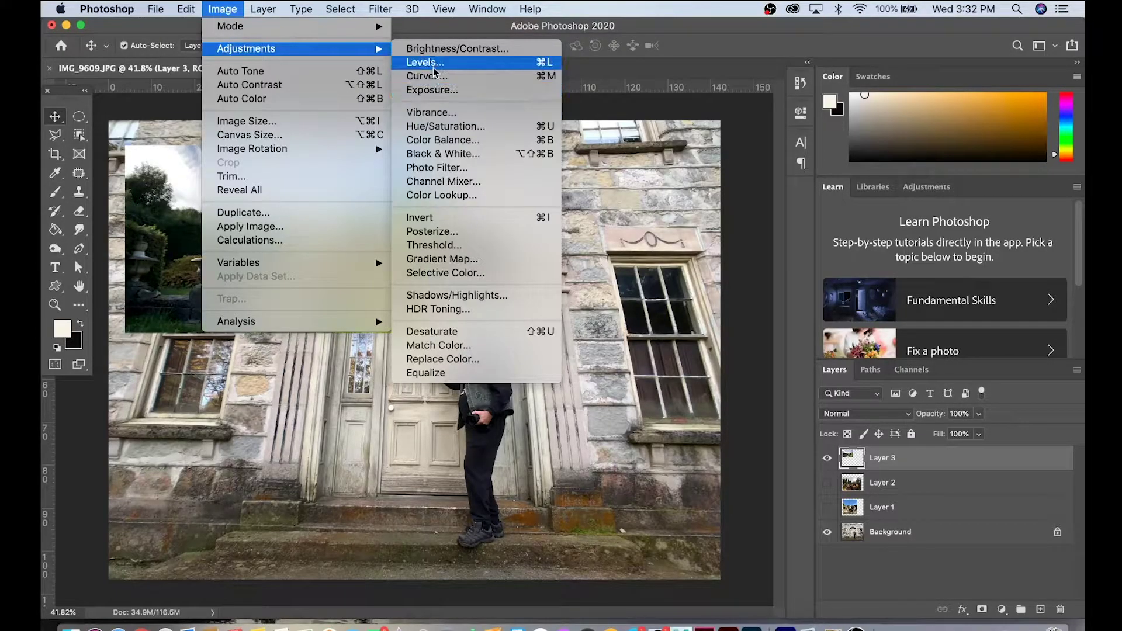
left_click(451, 127)
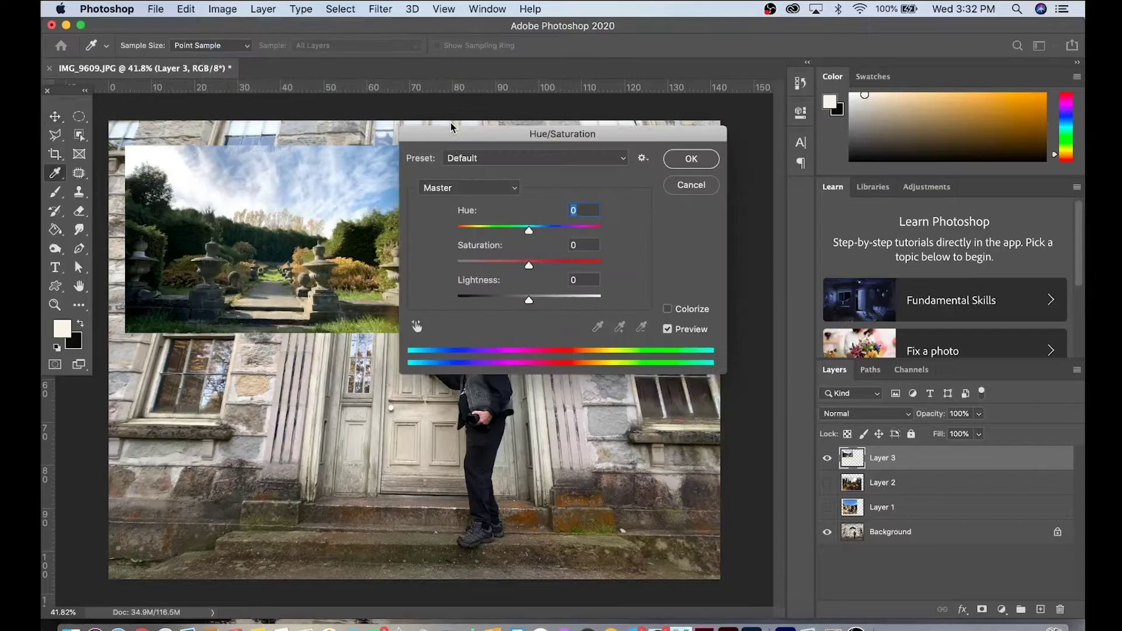
left_click_drag(529, 227, 536, 268)
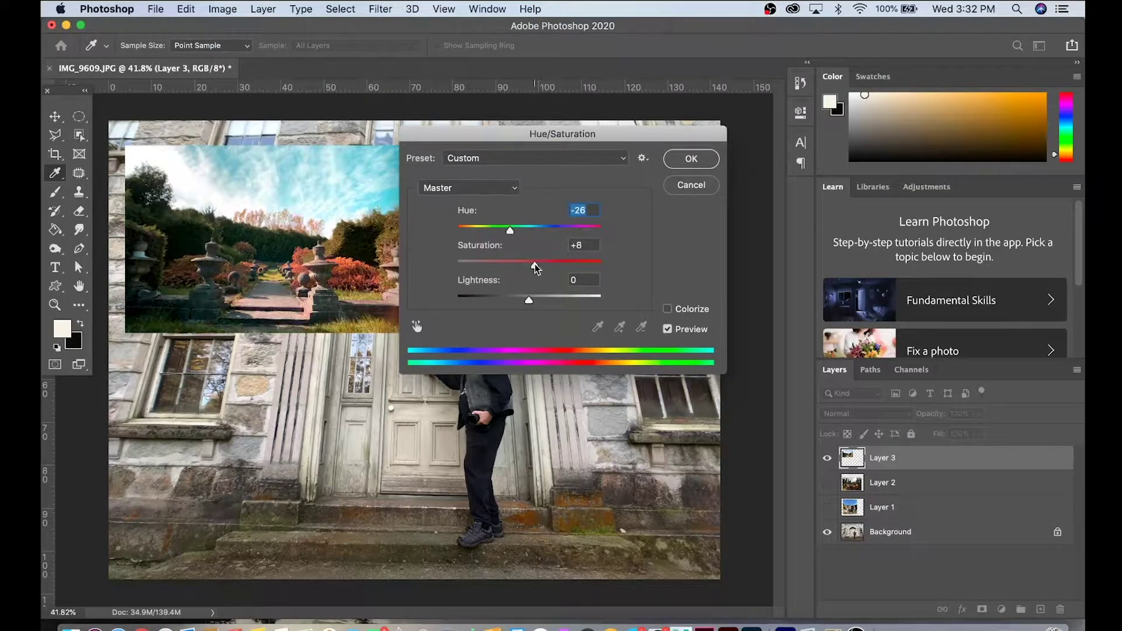
Show Layer 2 instead of Layer 3, then scale it to 73.49%, rotate it 12.81° and move it lower left
left_click(691, 159)
left_click(827, 459)
left_click(828, 483)
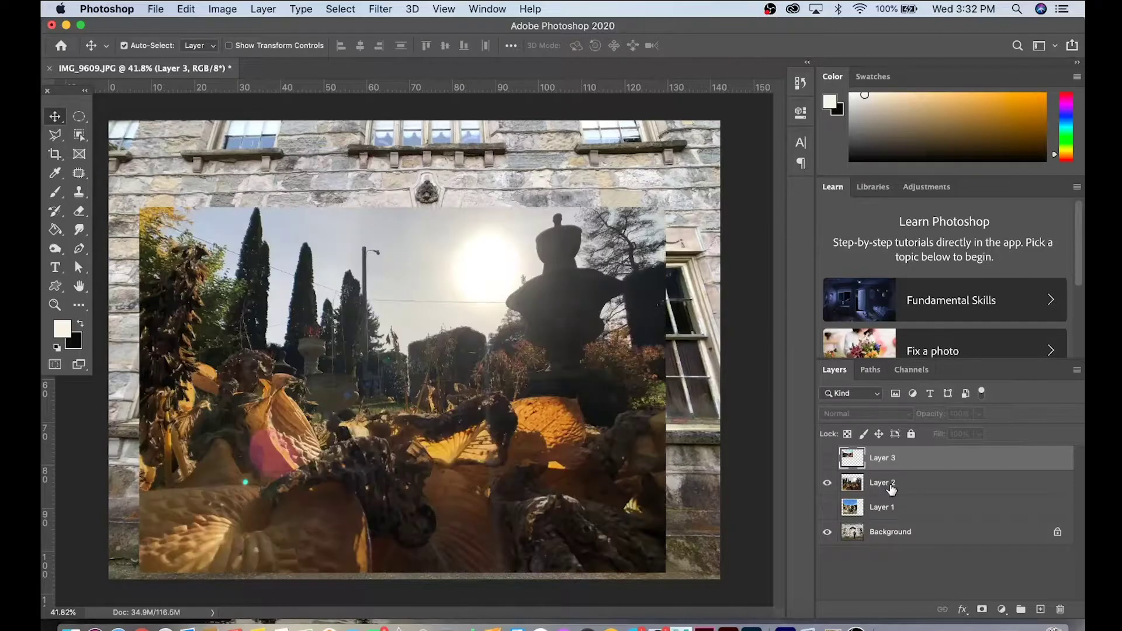
left_click(863, 484)
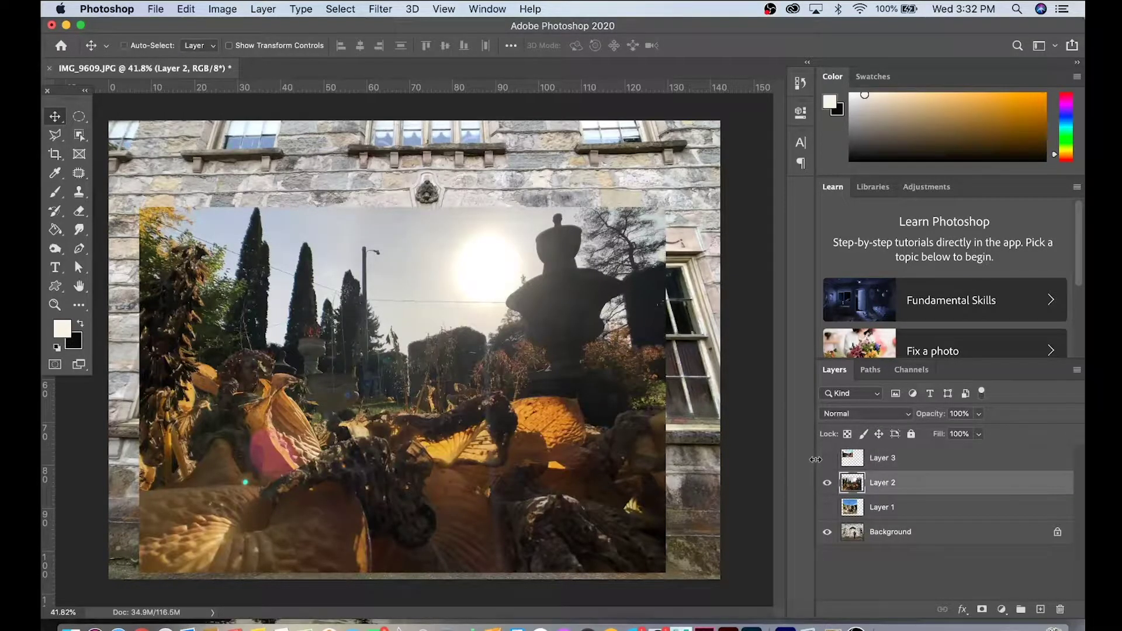
key("super+t")
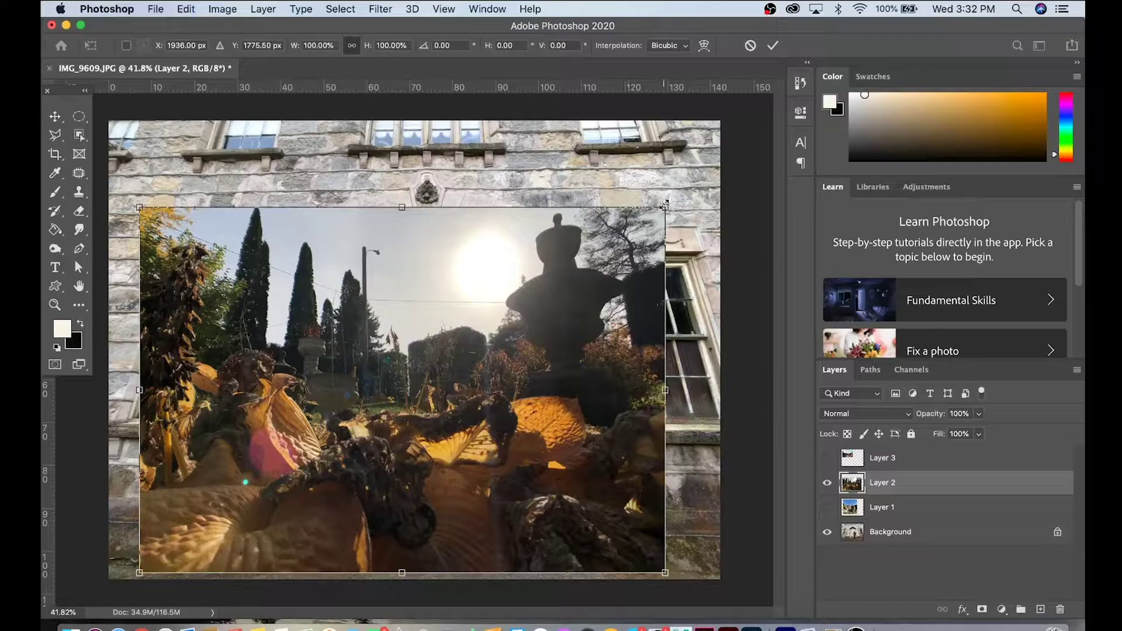
left_click_drag(665, 204, 552, 348)
left_click_drag(454, 413, 514, 284)
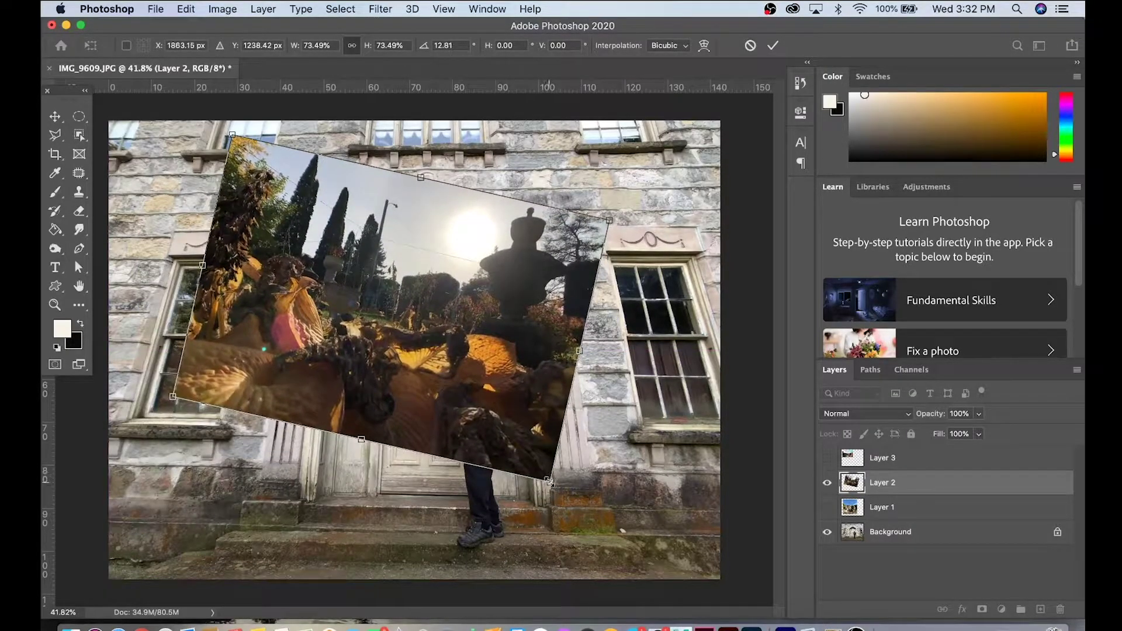
left_click_drag(550, 481, 375, 500)
key("Return")
Apply Levels 23/1.55/223 to the leaves photo and reduce its saturation
left_click(223, 9)
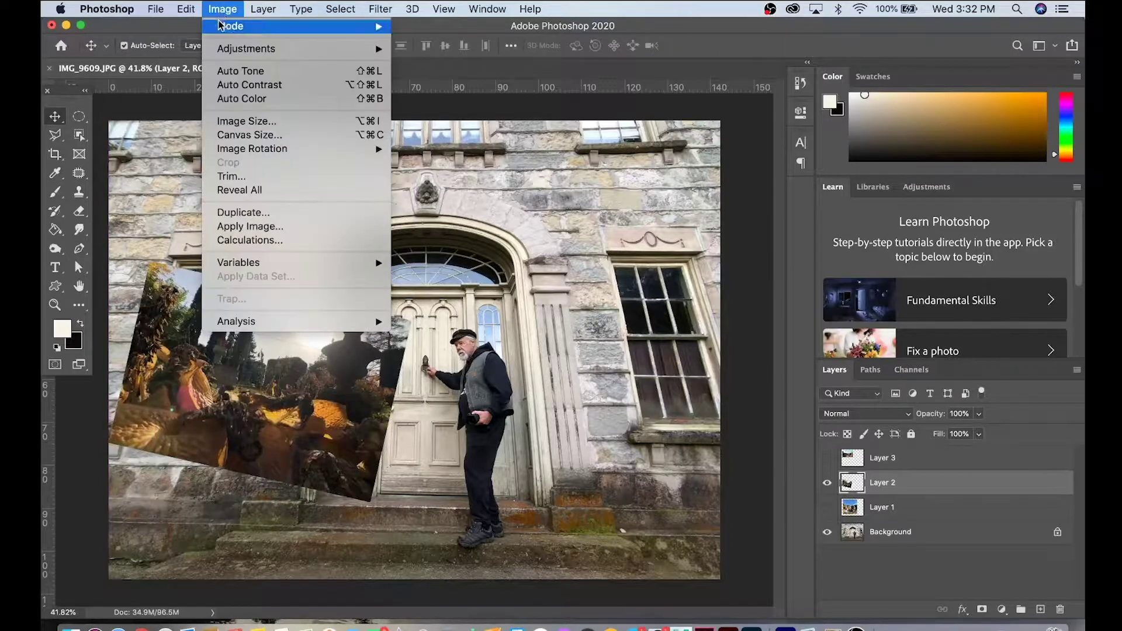
mouse_move(225, 49)
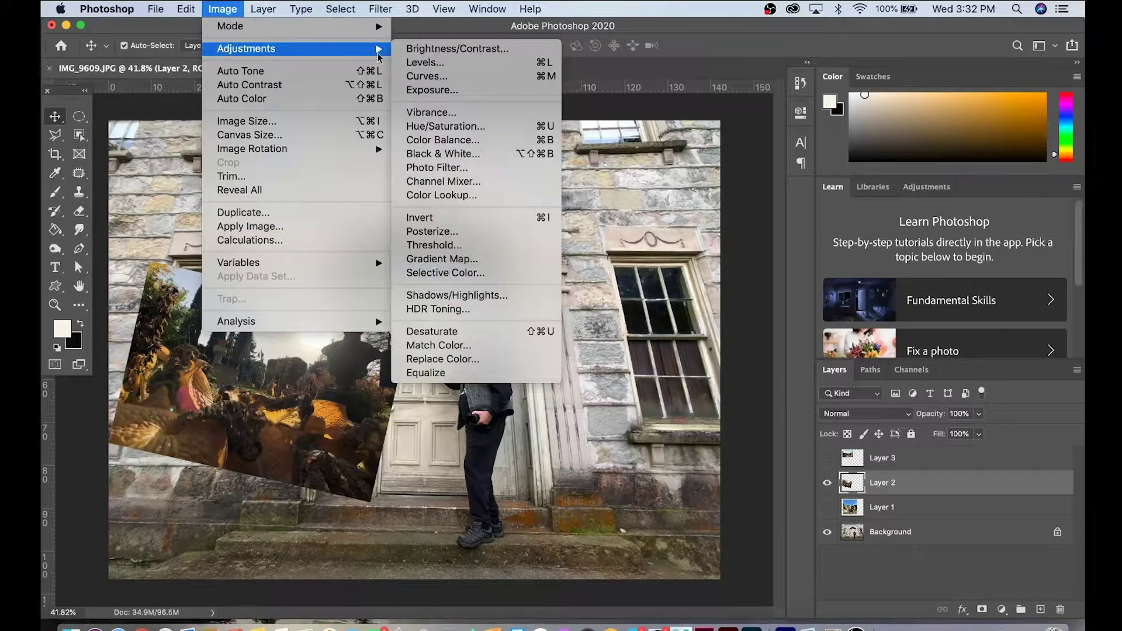
left_click(408, 62)
left_click_drag(433, 288, 451, 290)
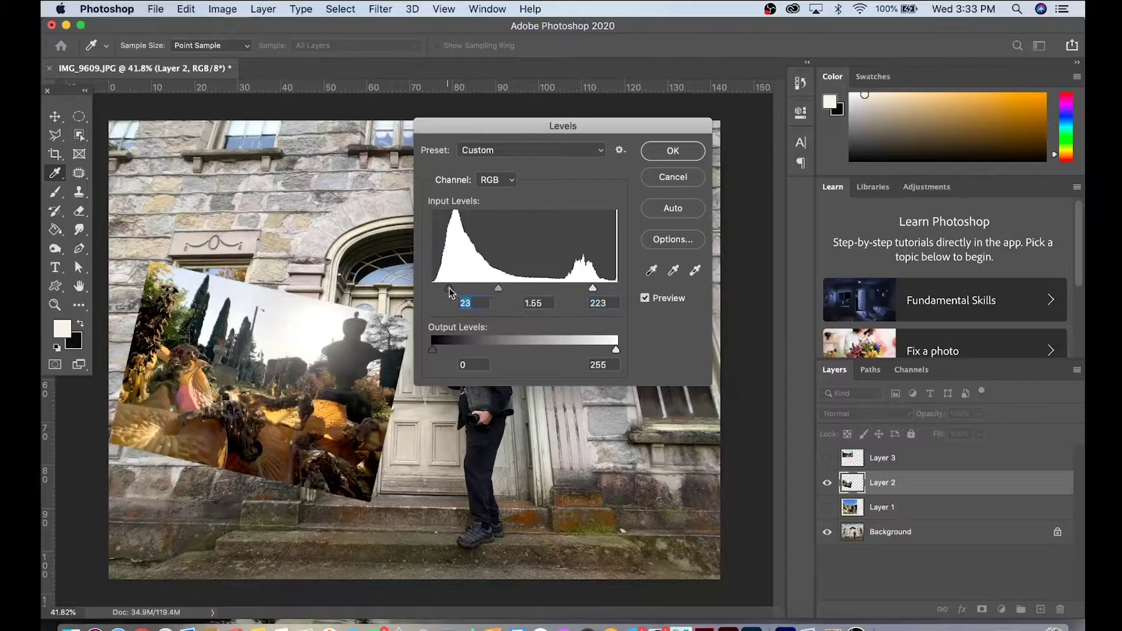
left_click(673, 150)
left_click(223, 9)
mouse_move(225, 49)
left_click(421, 117)
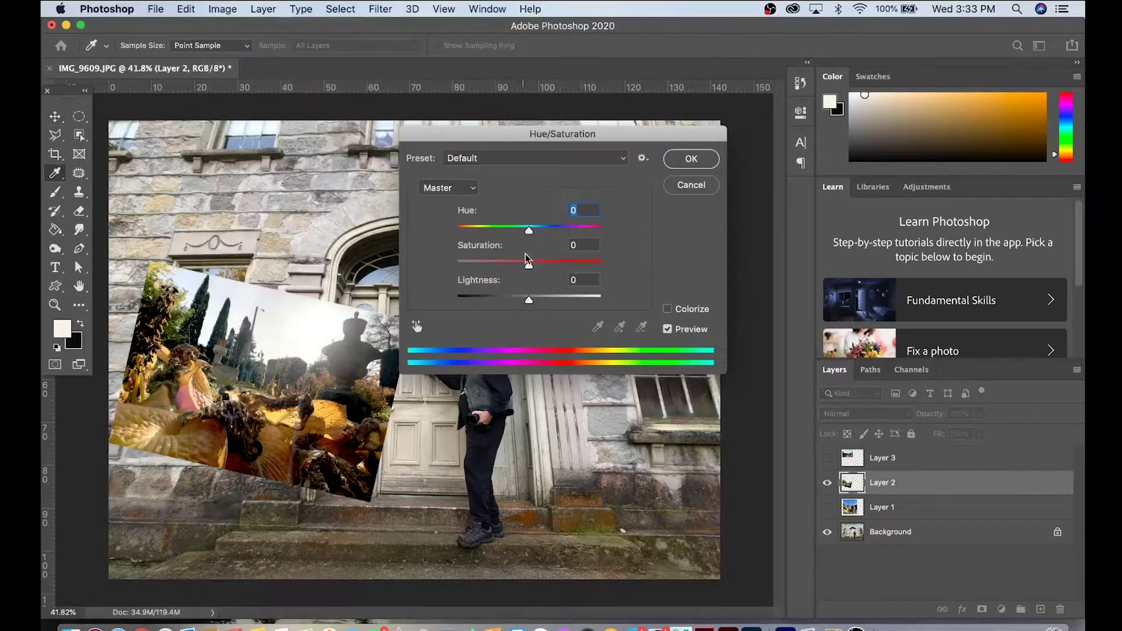
left_click_drag(526, 259, 553, 265)
left_click(690, 157)
Swap visibility to Layer 1 and scale the lion statues photo to about 72%
left_click(828, 483)
left_click(828, 507)
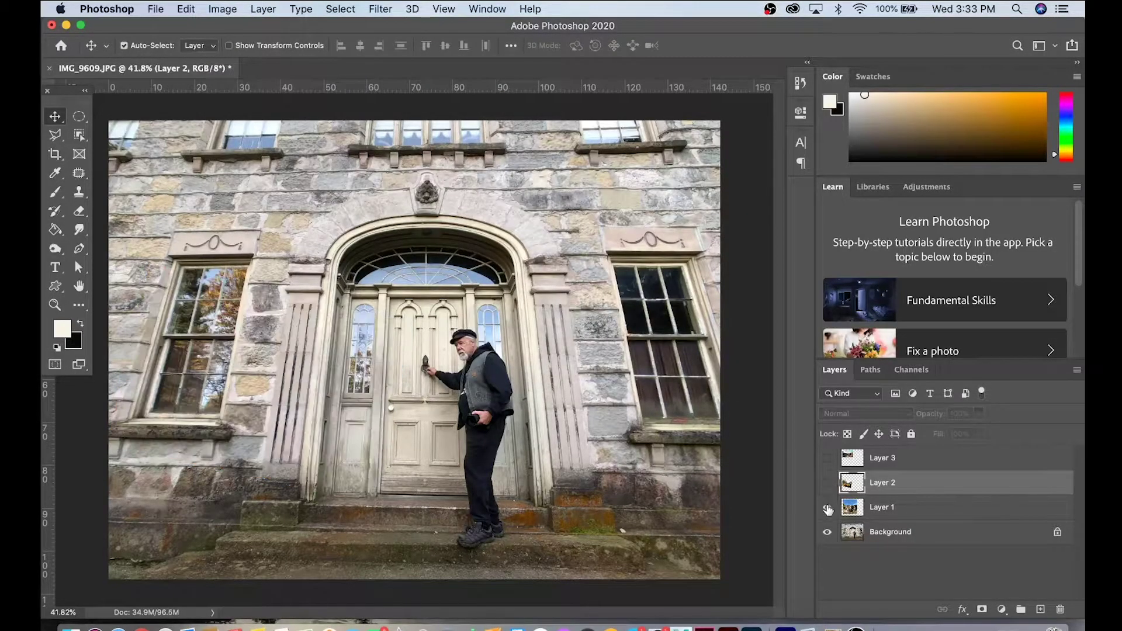
left_click(875, 507)
key("ctrl+t")
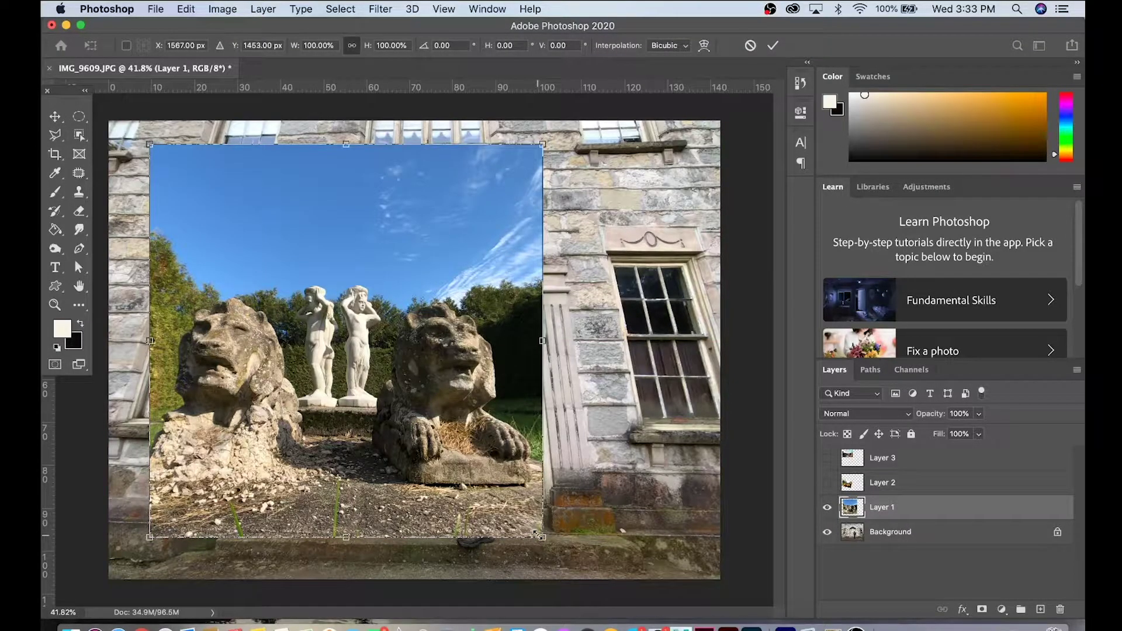
left_click_drag(536, 533, 431, 426)
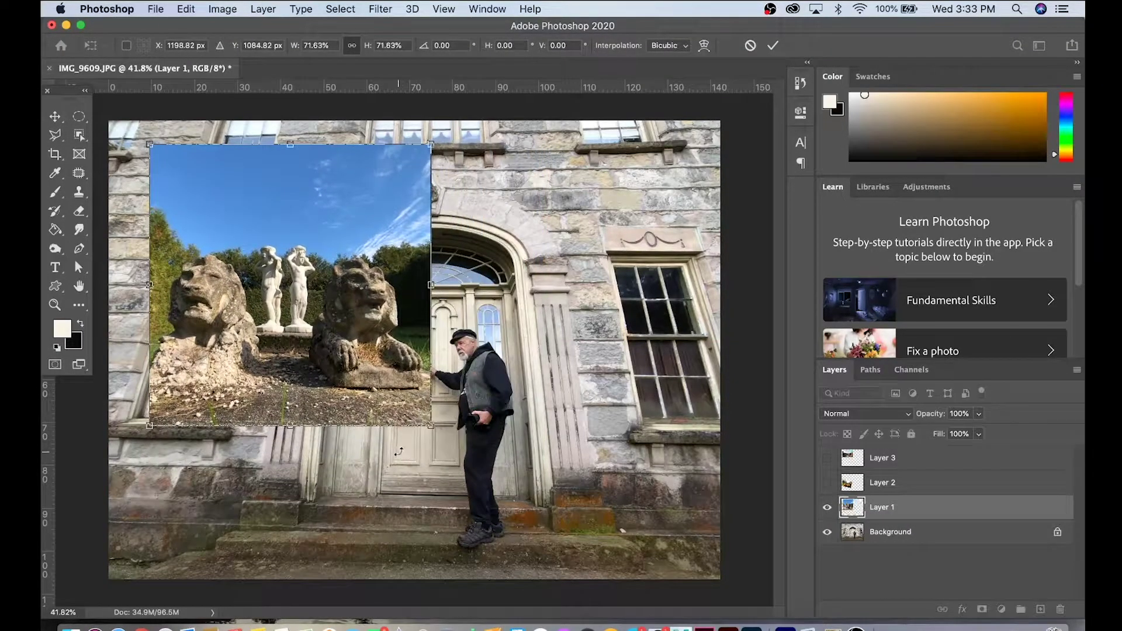
key("Return")
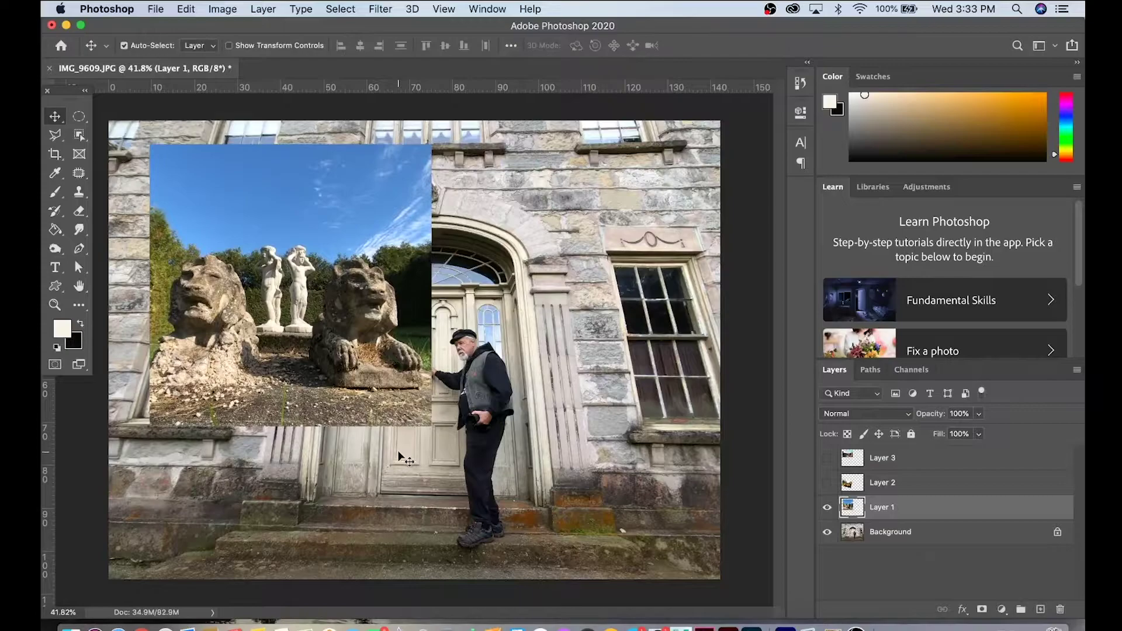
Set the lion photo's Levels midtones to 1.14 and desaturate it to −58
left_click(223, 9)
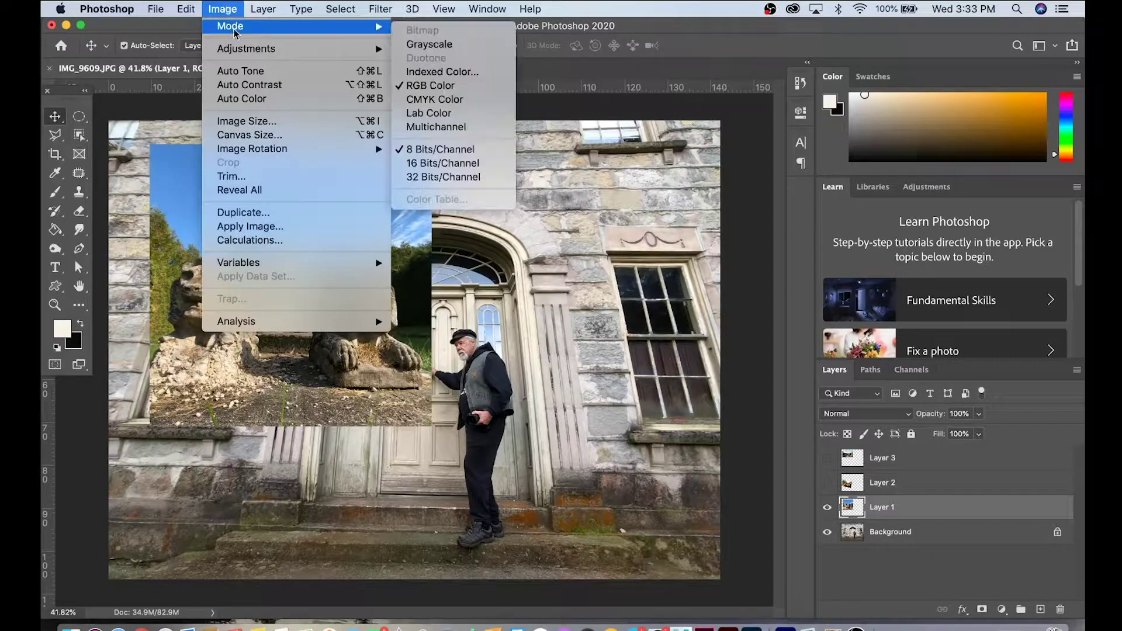
mouse_move(246, 48)
left_click(421, 61)
left_click_drag(524, 288, 516, 287)
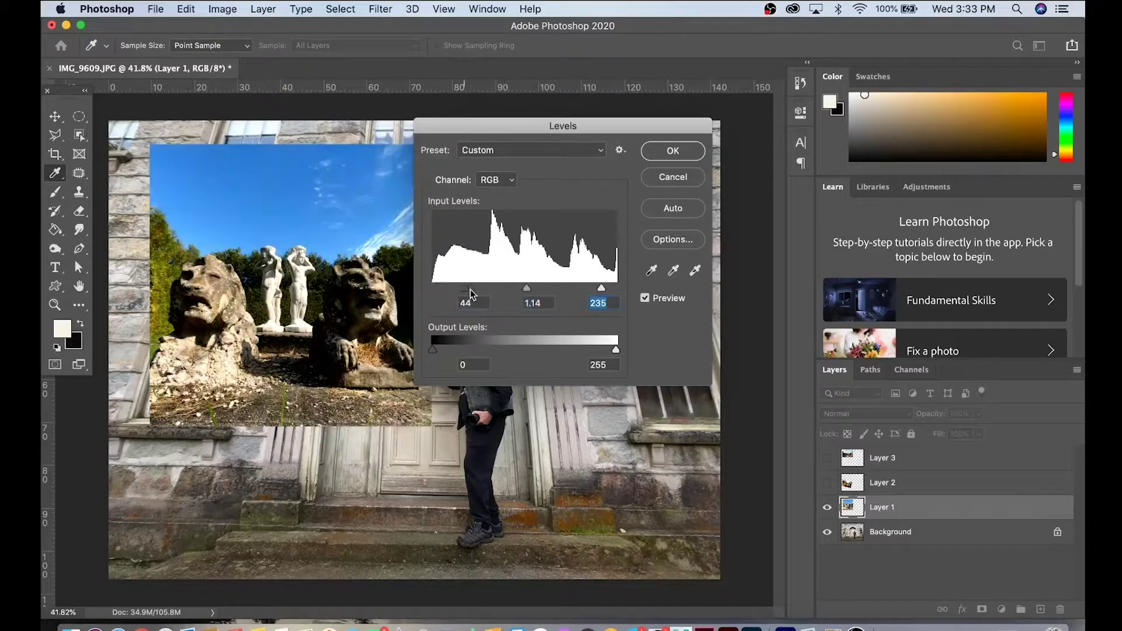
key("Return")
left_click(223, 9)
mouse_move(246, 48)
left_click(474, 127)
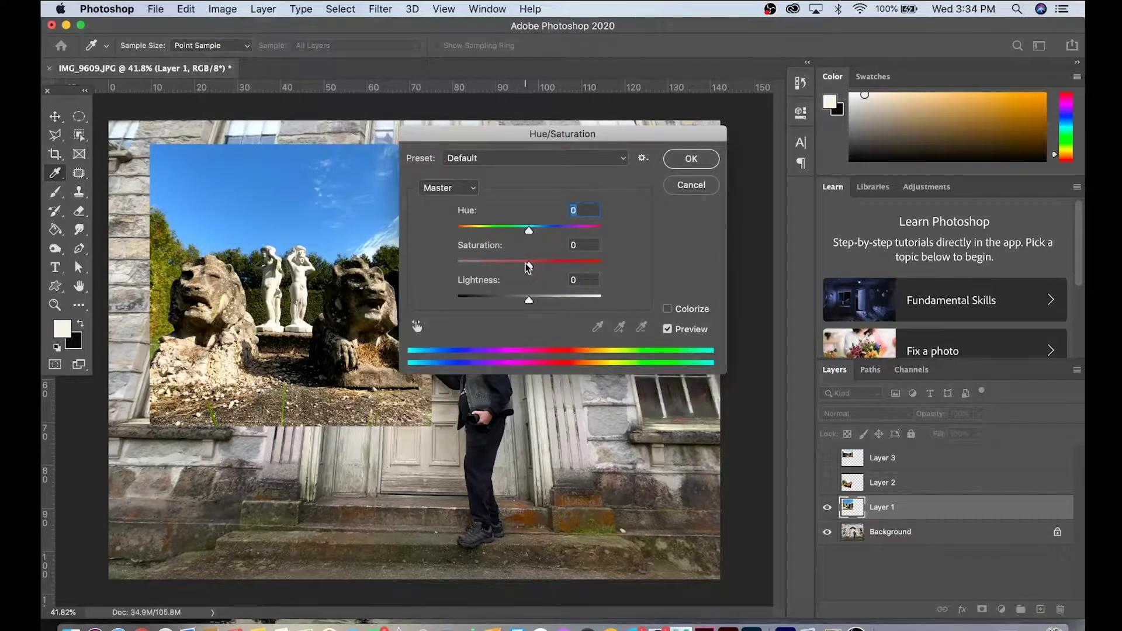
left_click_drag(525, 263, 485, 261)
key("Escape")
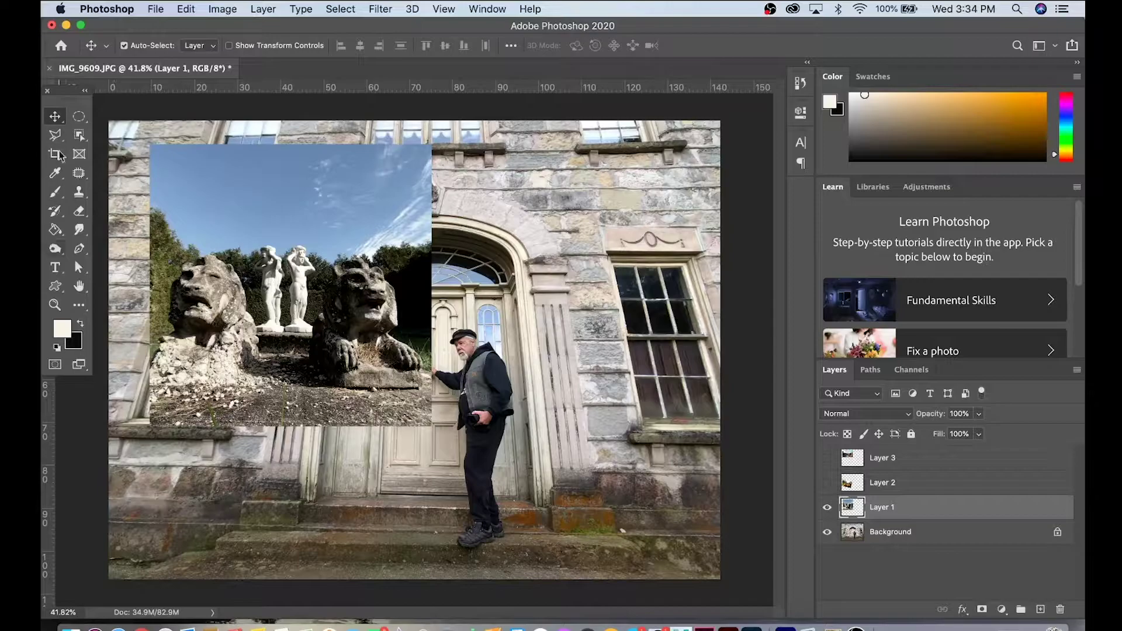
Choose the Dodge Tool and zoom in twice on the lion statues photo
left_click(53, 248)
right_click(53, 248)
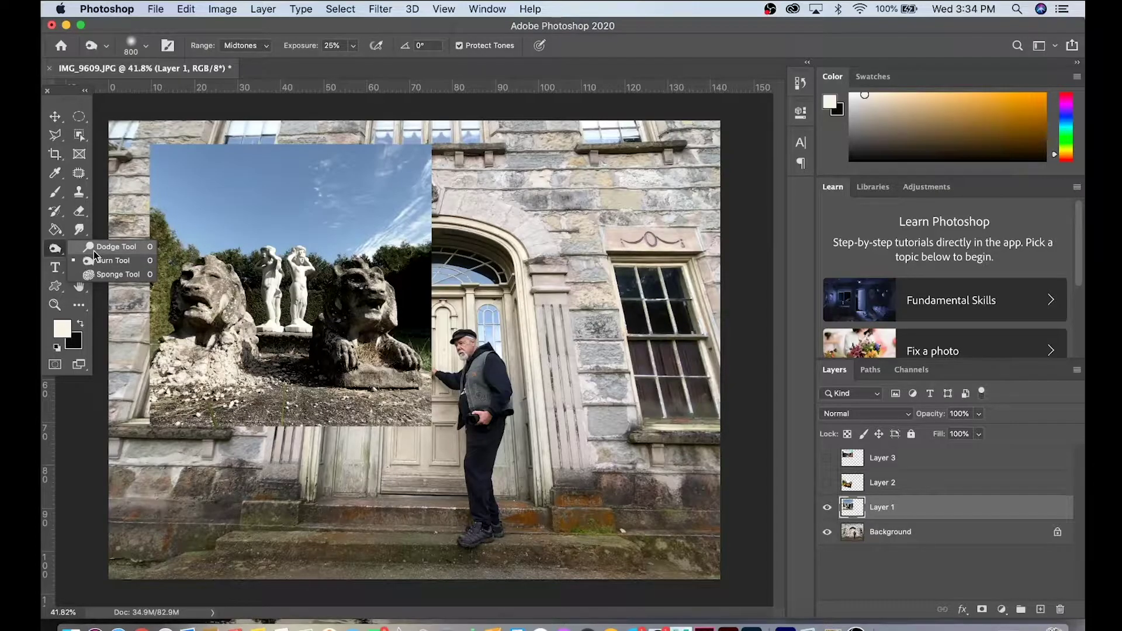
left_click(94, 248)
right_click(54, 249)
left_click(97, 248)
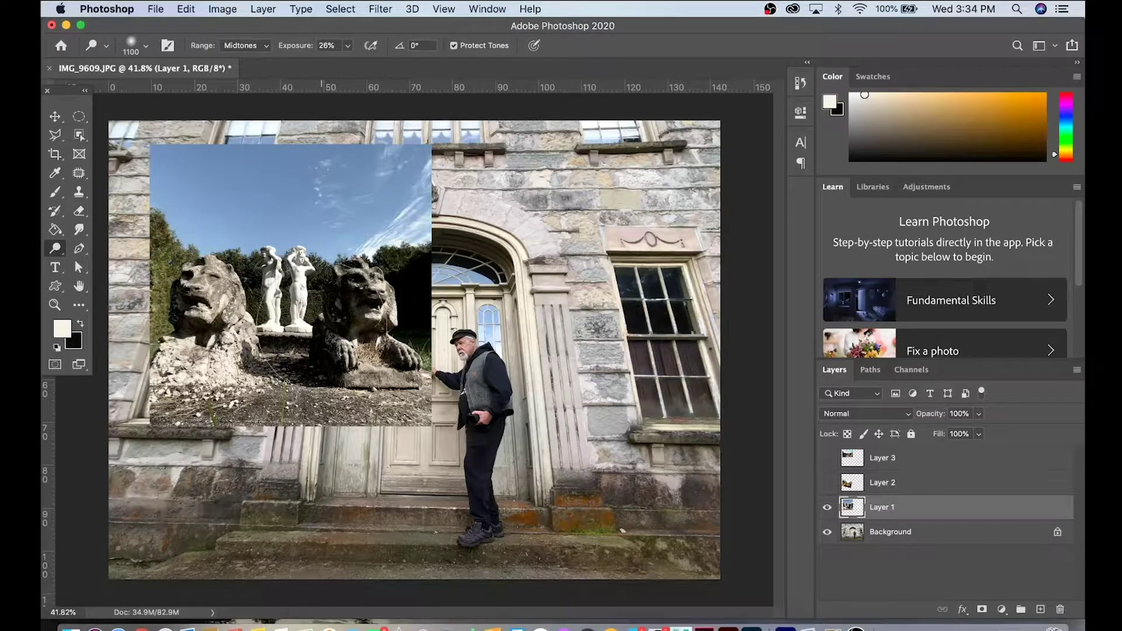
key("z")
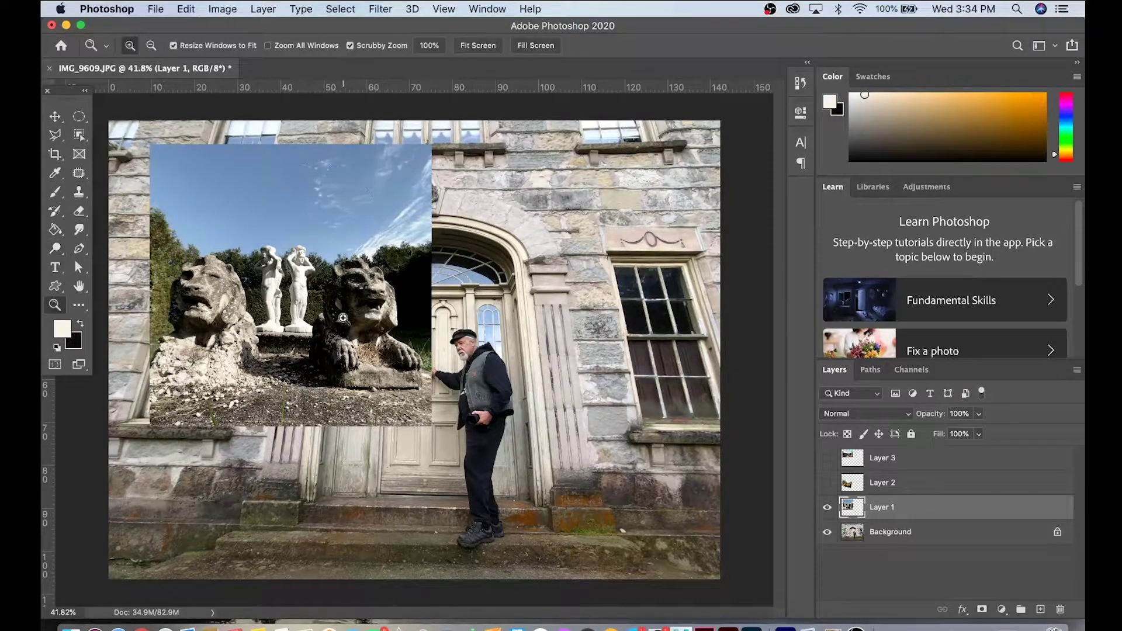
left_click(345, 321)
left_click(344, 320)
Dodge at 52% exposure over the lion base, ground, left lion, statues and right lion
left_click(55, 248)
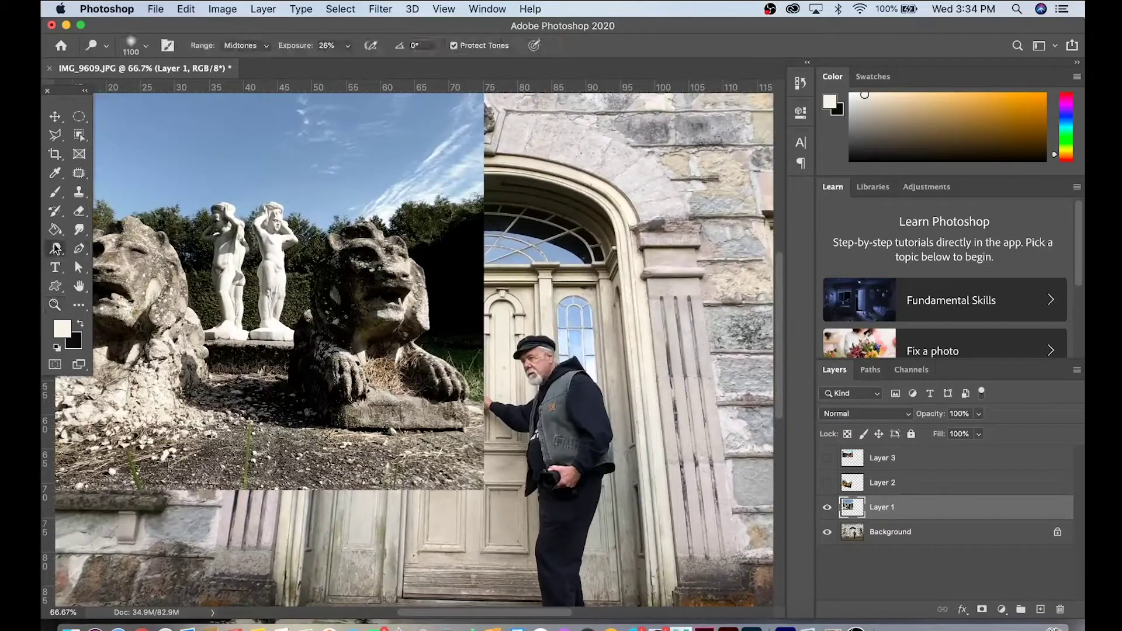
left_click(348, 45)
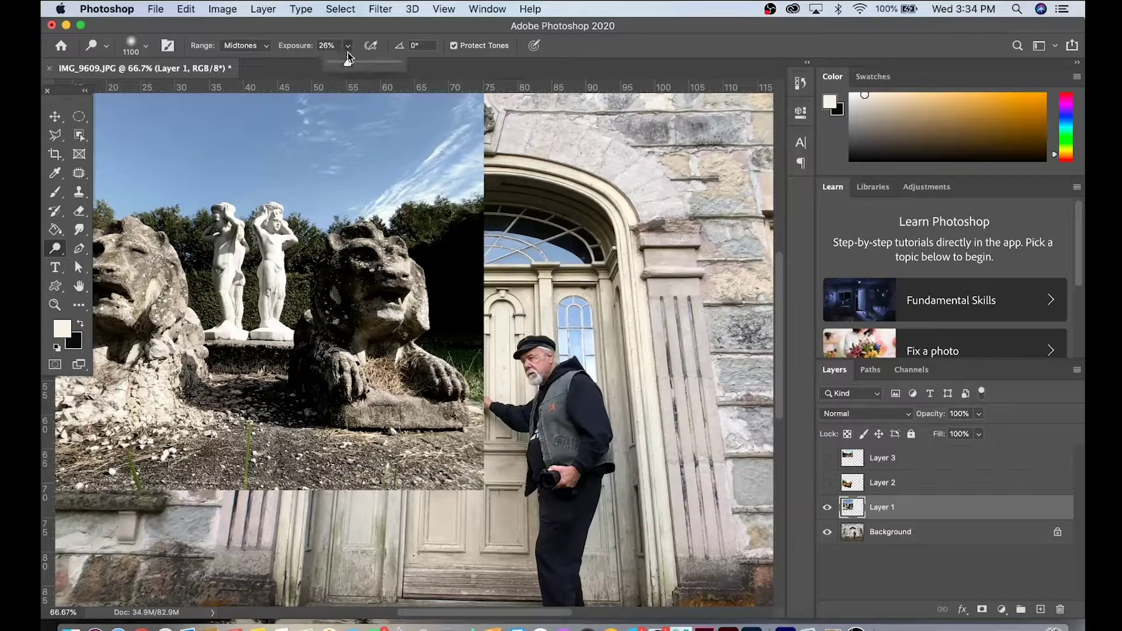
left_click_drag(346, 64, 366, 65)
left_click_drag(327, 409, 147, 420)
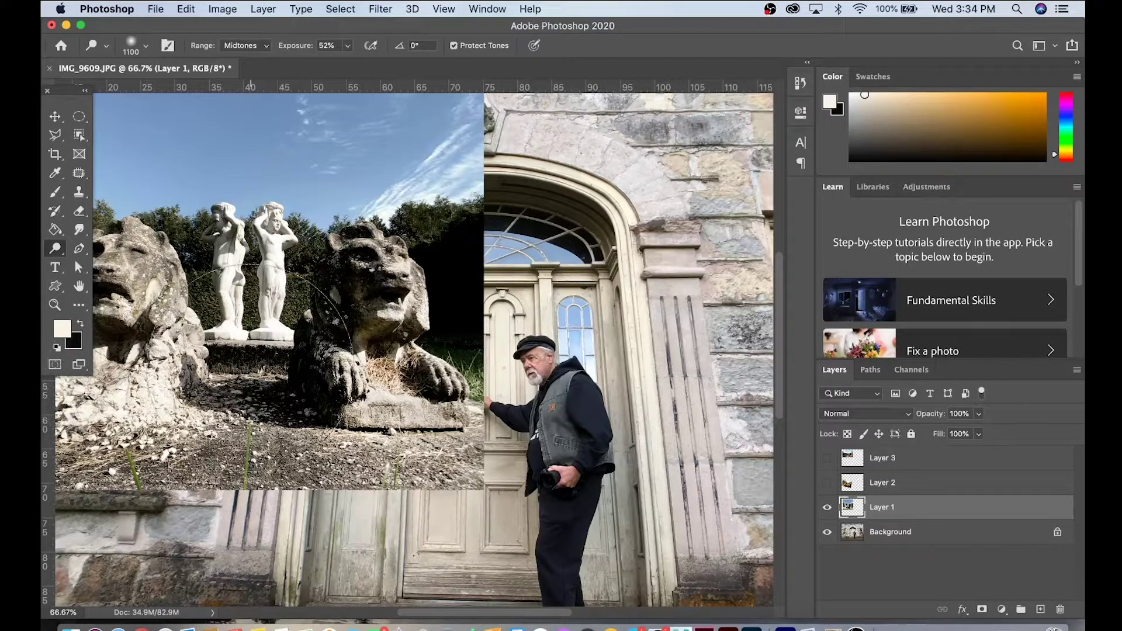
scroll(374, 351, "left", 5)
mouse_move(339, 339)
left_mouse_down()
mouse_move(234, 263)
mouse_move(304, 258)
left_mouse_up()
left_click_drag(432, 257, 450, 240)
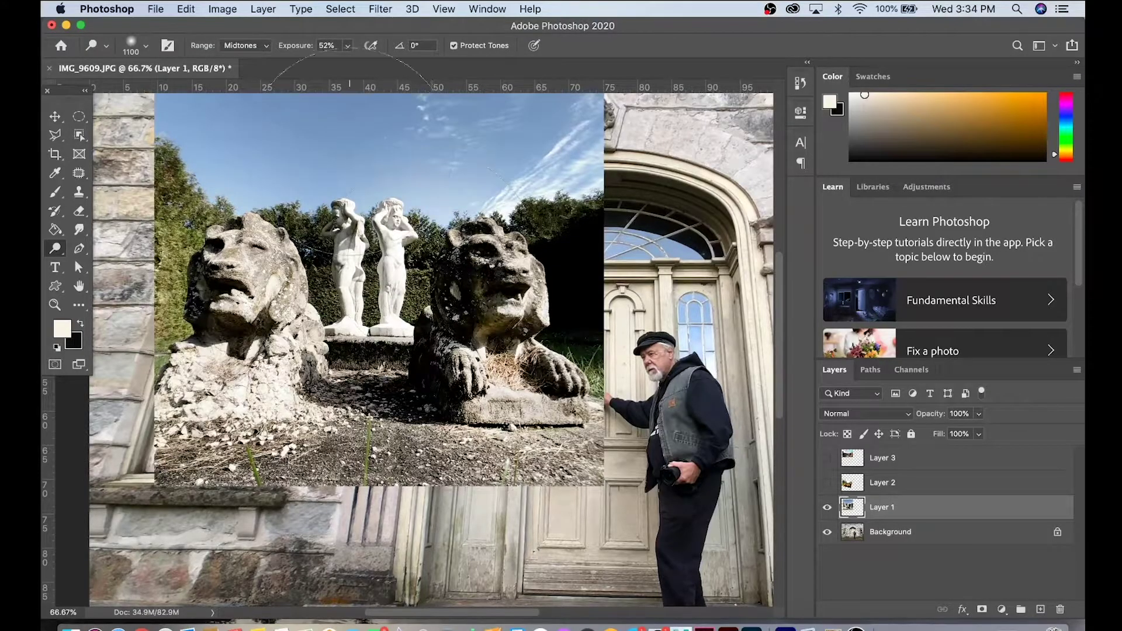
Darken the right lion statue with the Burn Tool
right_click(58, 250)
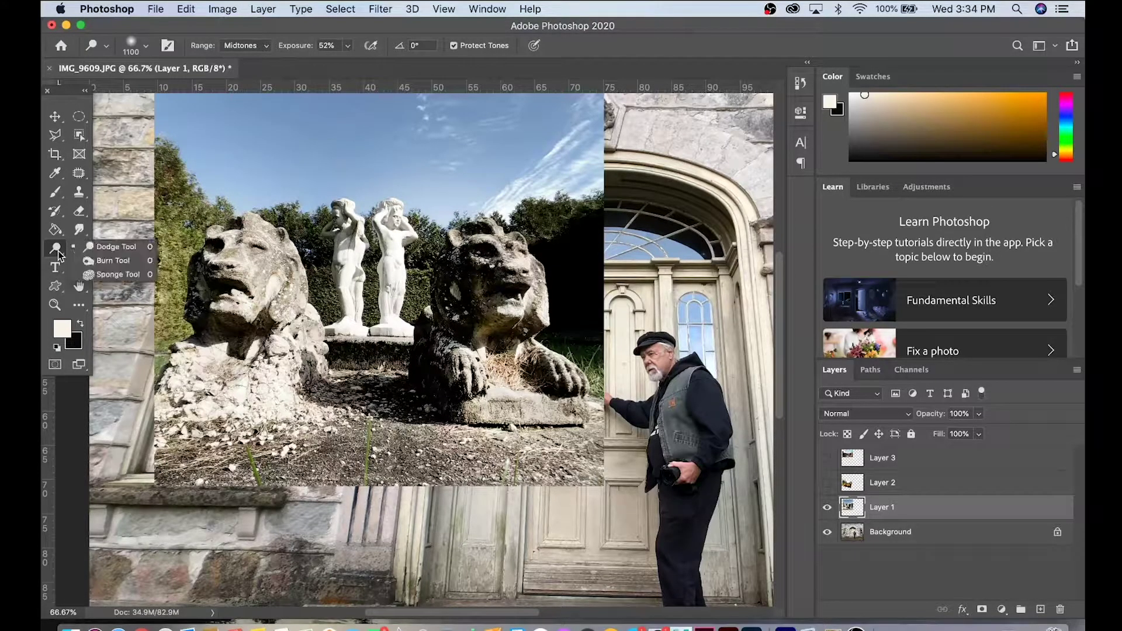
left_click(105, 262)
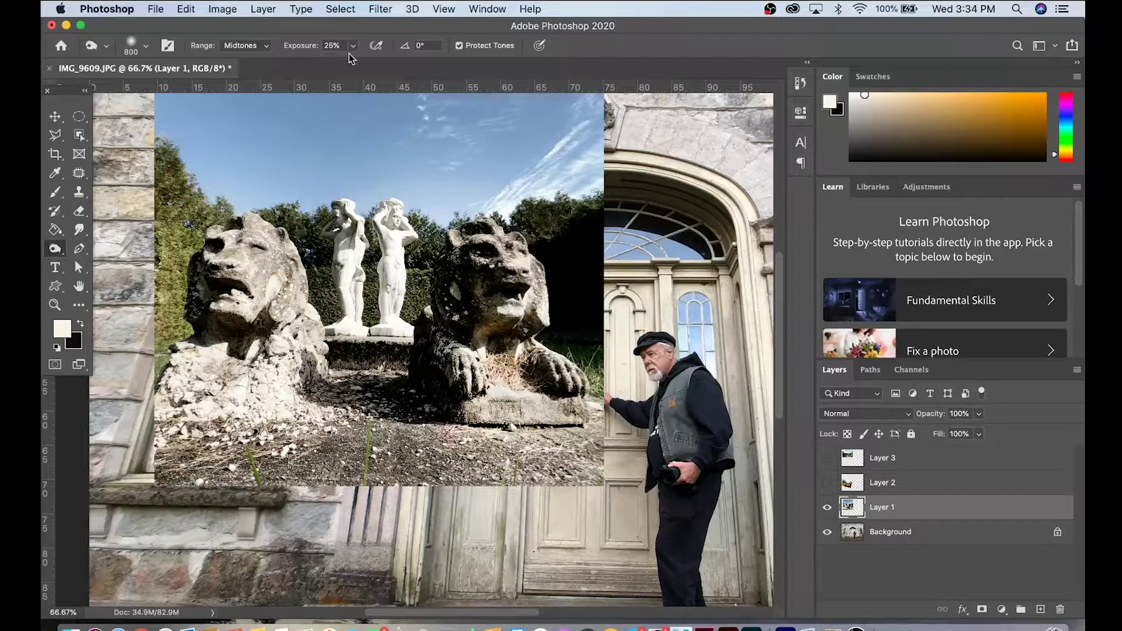
mouse_move(391, 433)
left_mouse_down()
mouse_move(468, 289)
mouse_move(433, 292)
left_mouse_up()
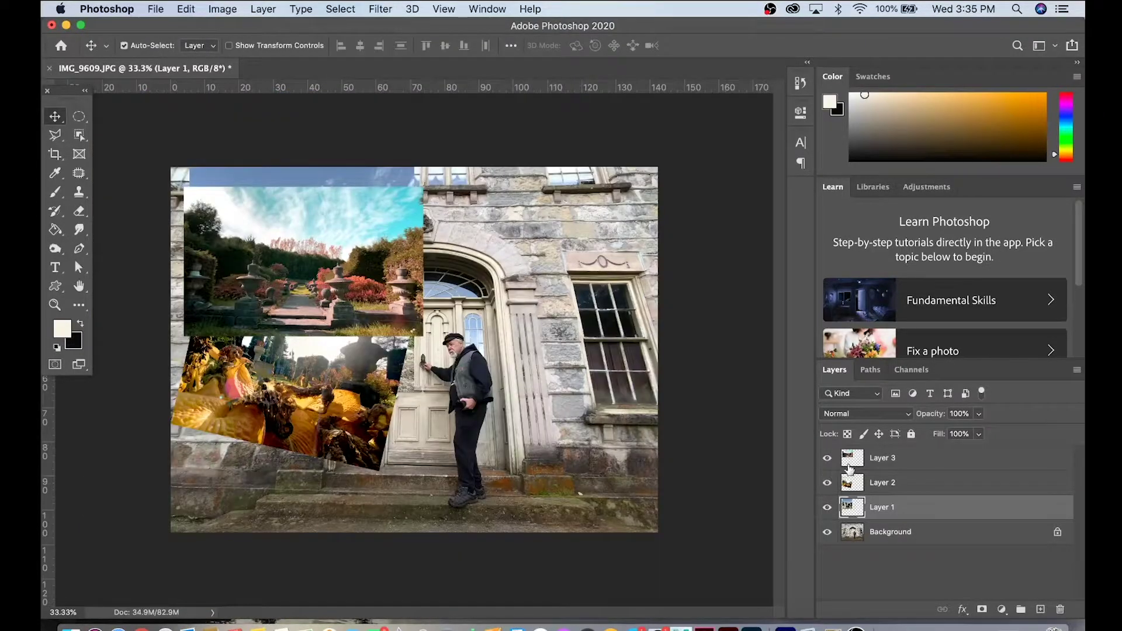
Move Layer 3 to the top of the stack, place it upper right, and rotate it about 18° clockwise
left_click(888, 464)
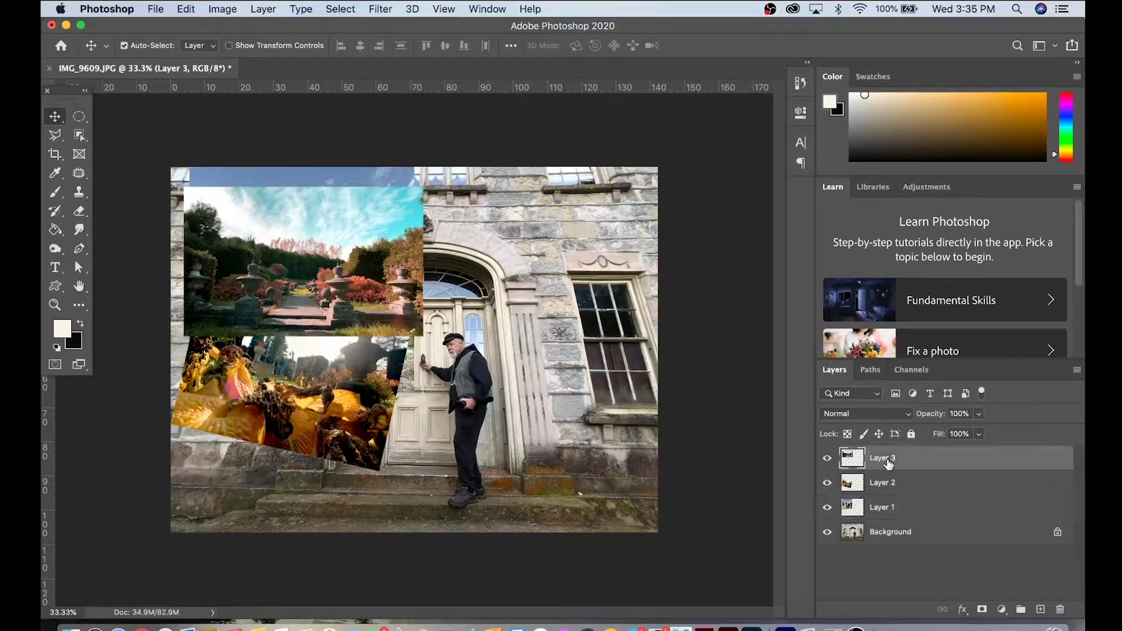
left_click_drag(324, 290, 507, 274)
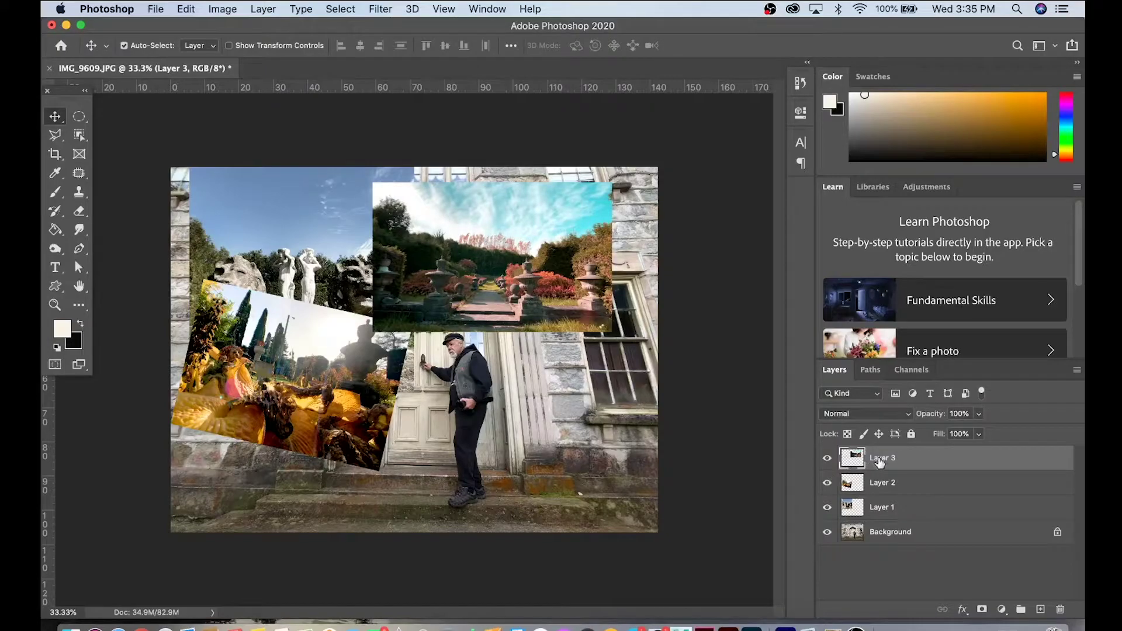
mouse_move(882, 463)
left_mouse_down()
mouse_move(883, 518)
mouse_move(881, 459)
left_mouse_up()
left_click_drag(541, 284, 546, 276)
key("super+t")
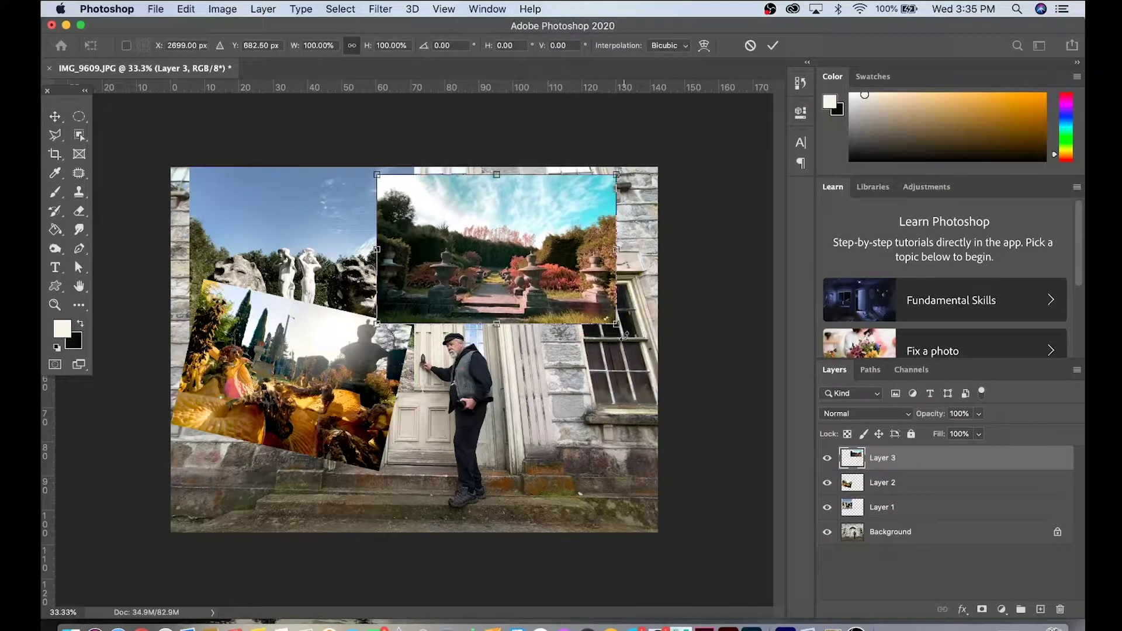
left_click_drag(625, 336, 590, 371)
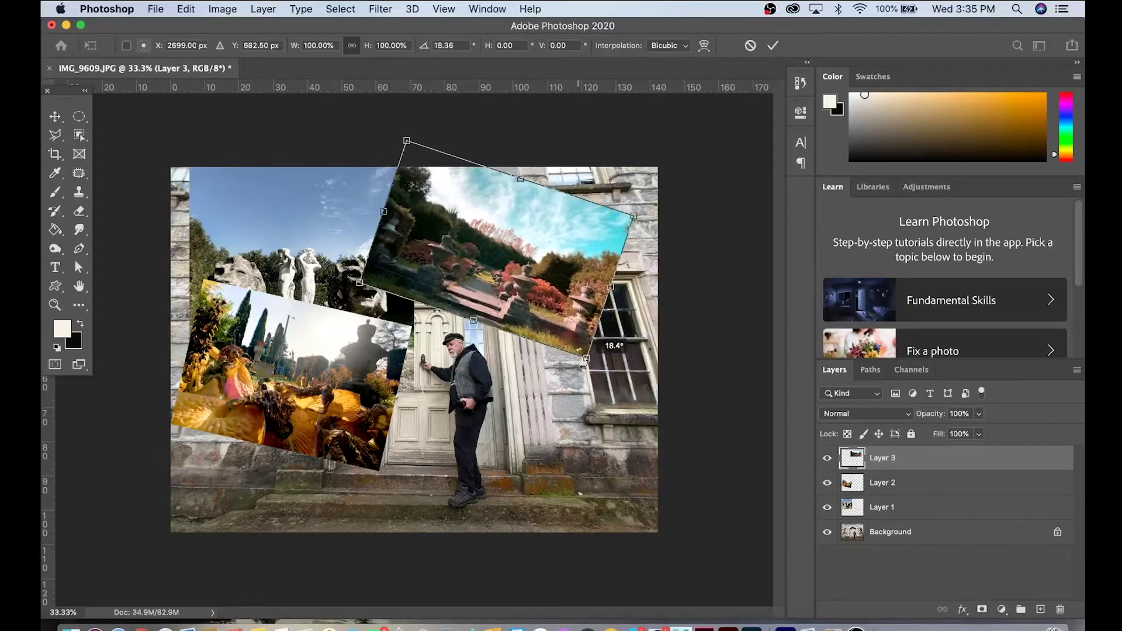
left_click_drag(515, 253, 547, 272)
key("Return")
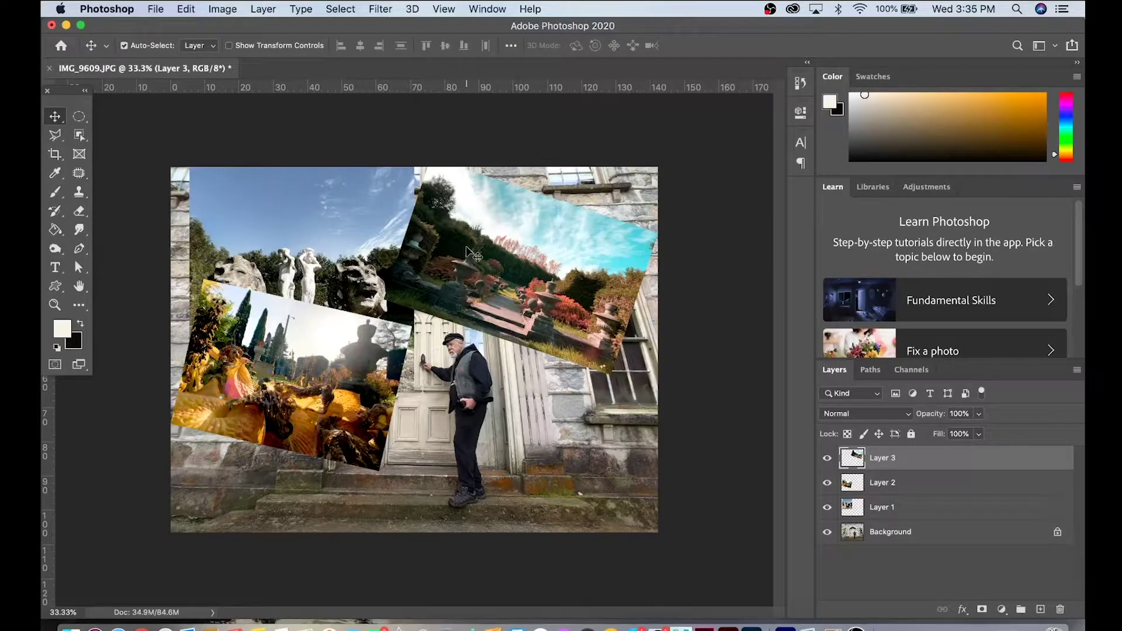
left_click(178, 11)
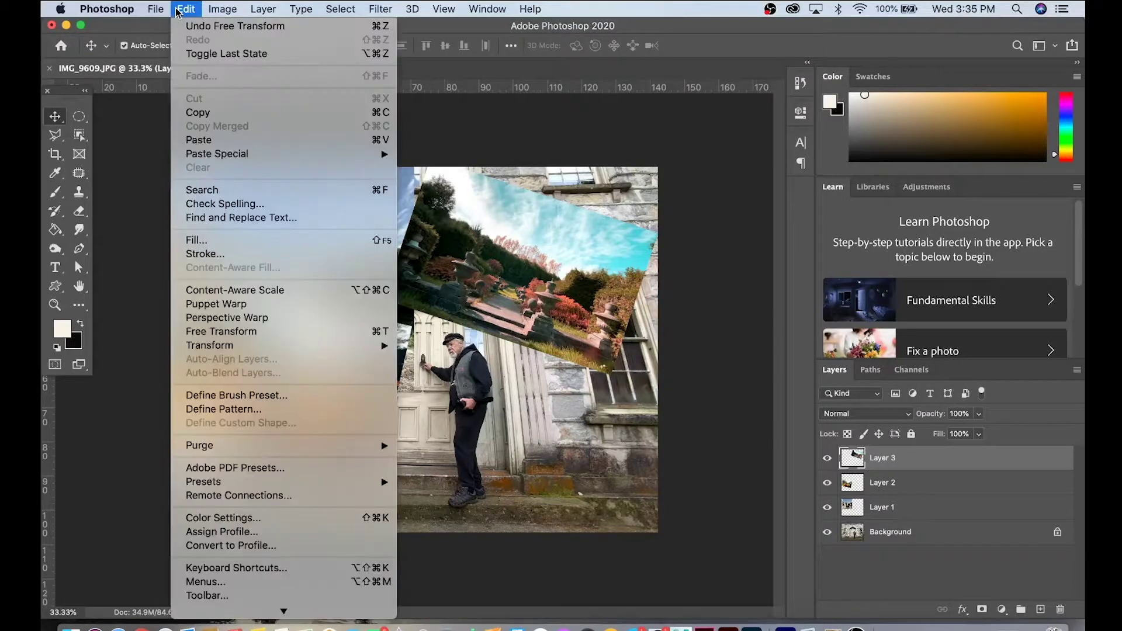
mouse_move(229, 347)
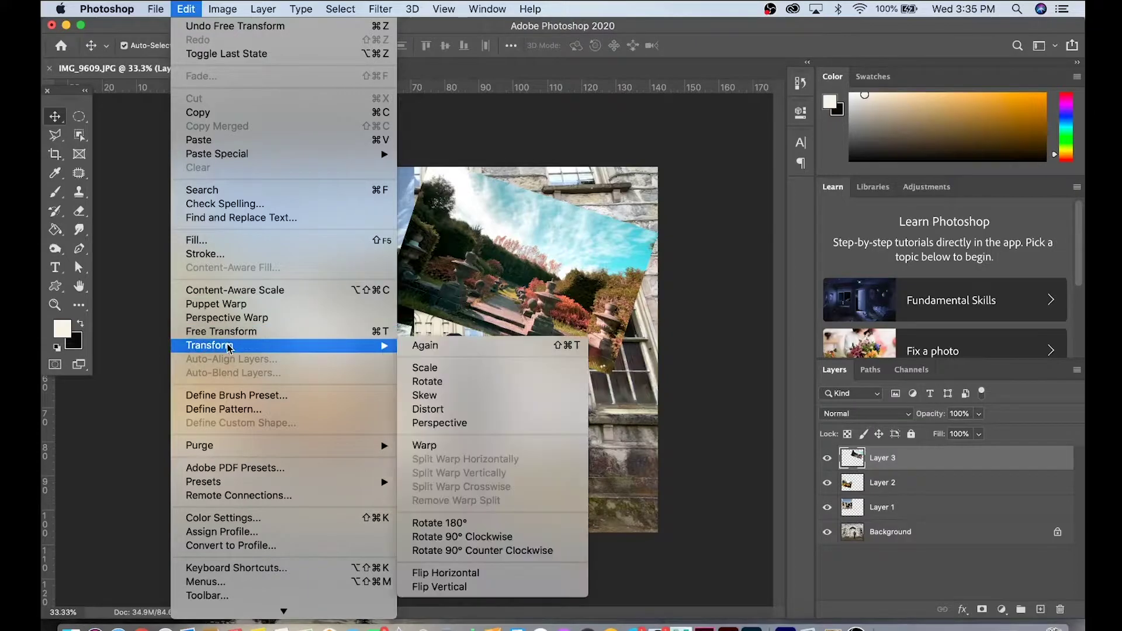
left_click(453, 575)
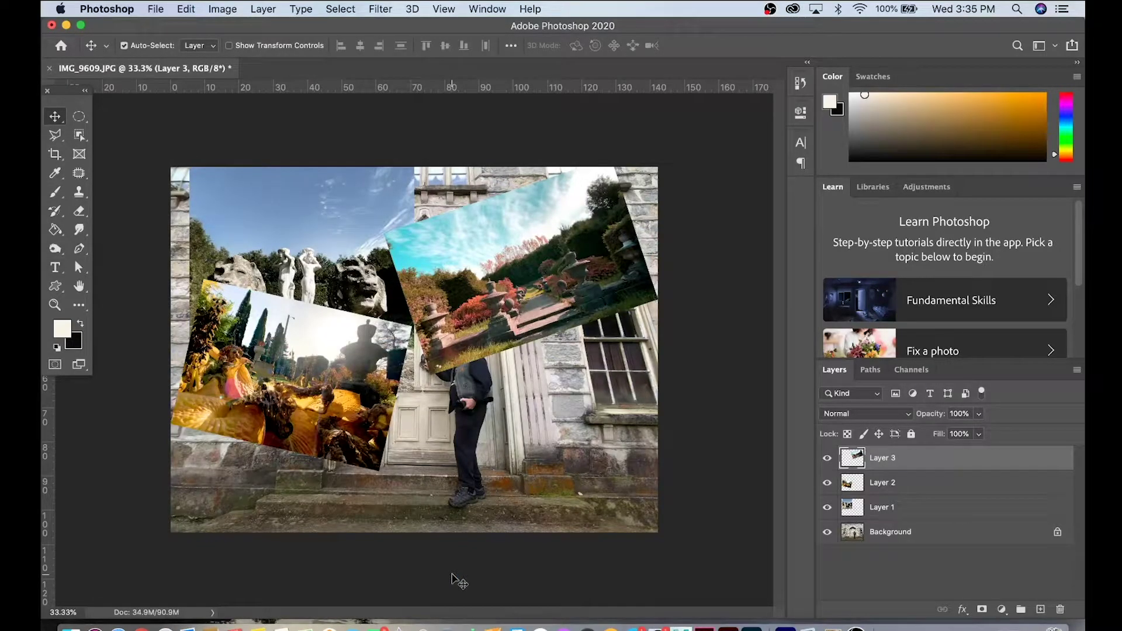
key("super+z")
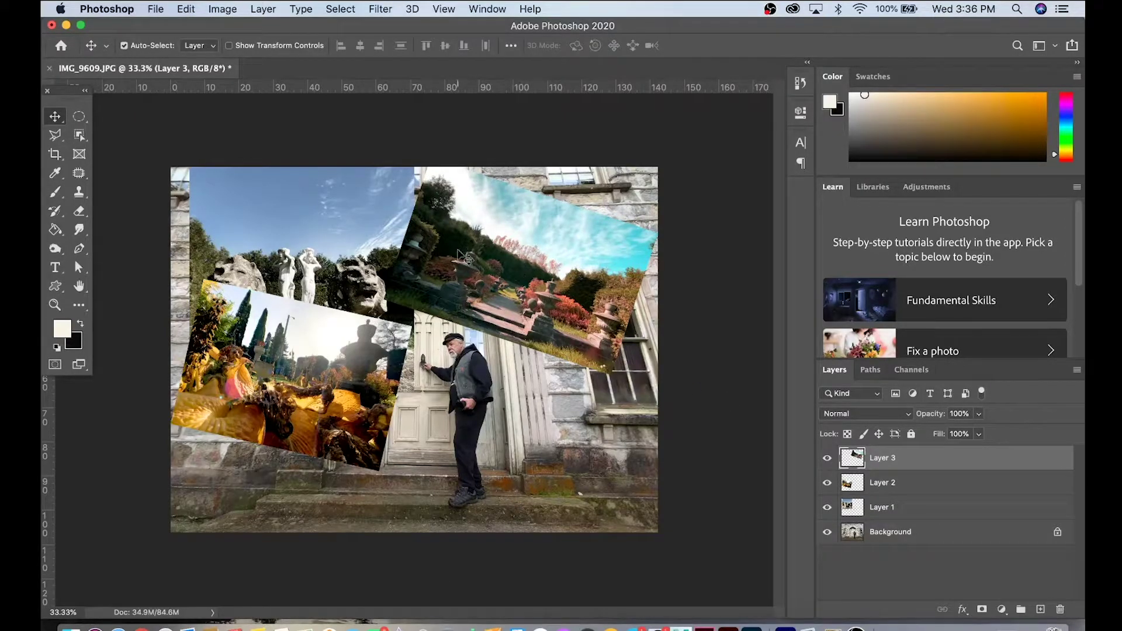
Draw a circular elliptical-marquee selection over the tilted garden photo
left_click(80, 119)
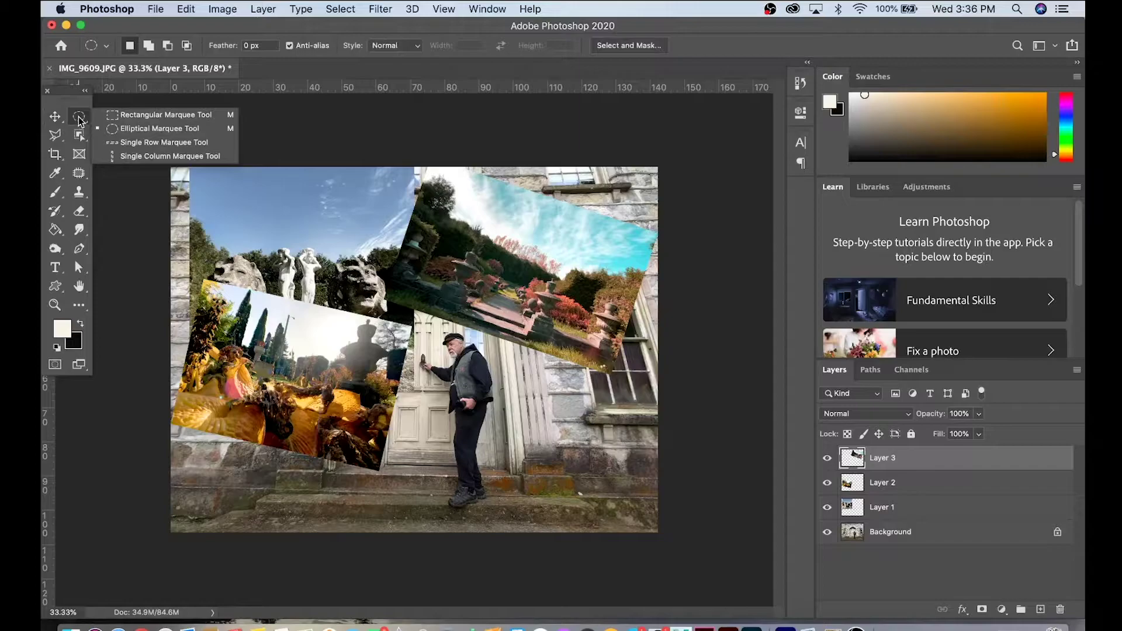
left_click(125, 128)
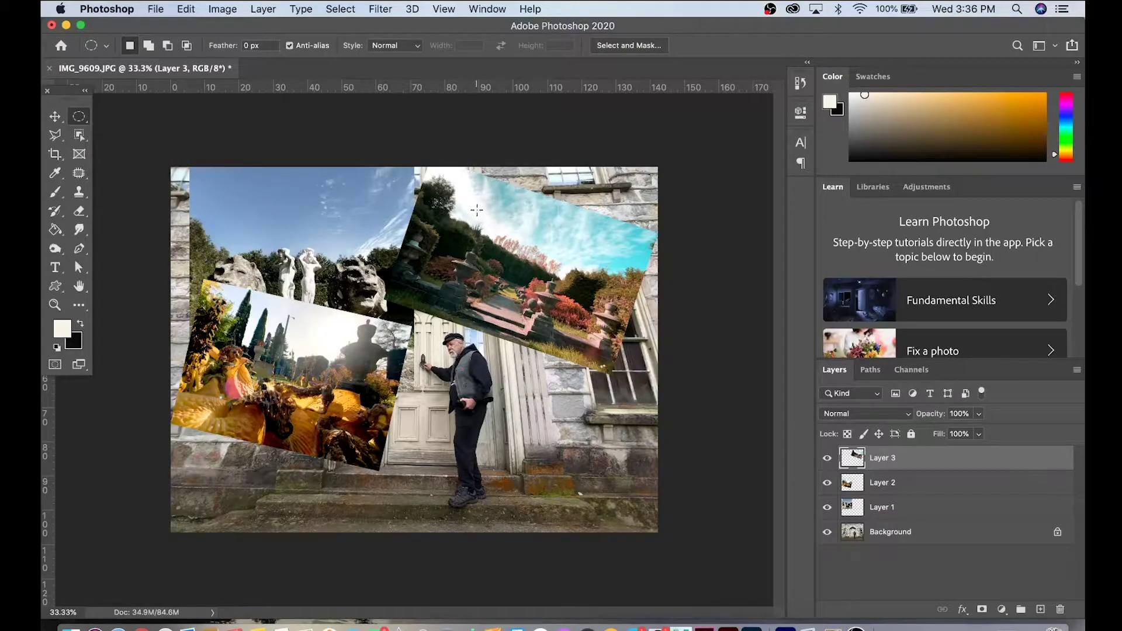
left_click_drag(477, 210, 606, 323)
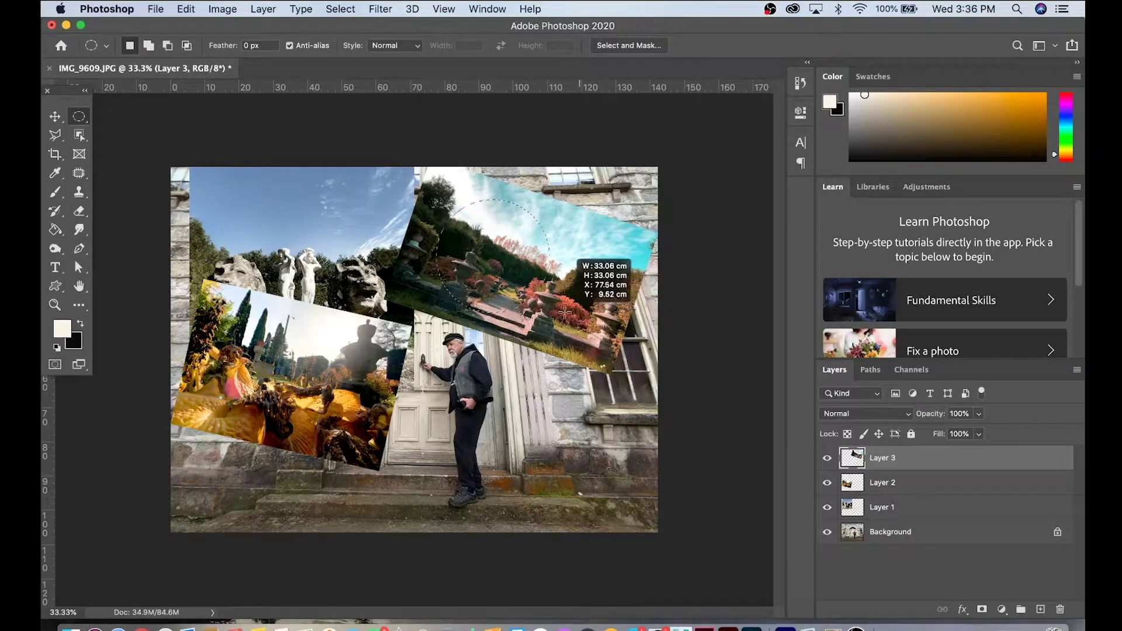
left_click_drag(573, 314, 558, 299)
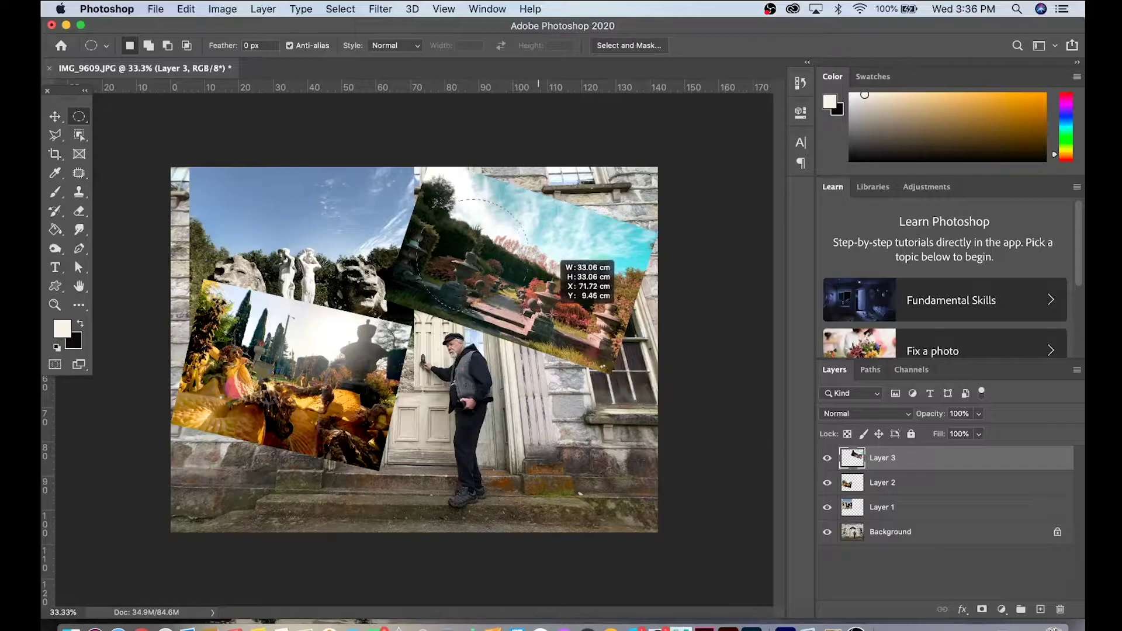
left_click_drag(552, 314, 590, 332)
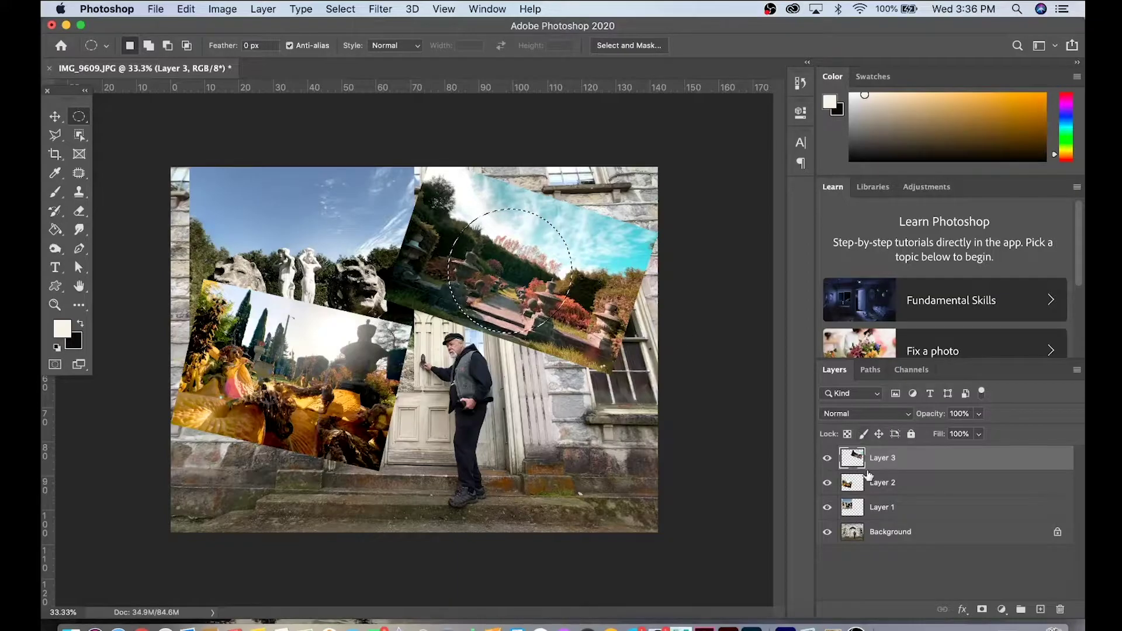
Copy the circled area onto new Layer 4 with Cmd+J and keep Layer 3 hidden
left_click(826, 459)
left_click(825, 459)
key("super+j")
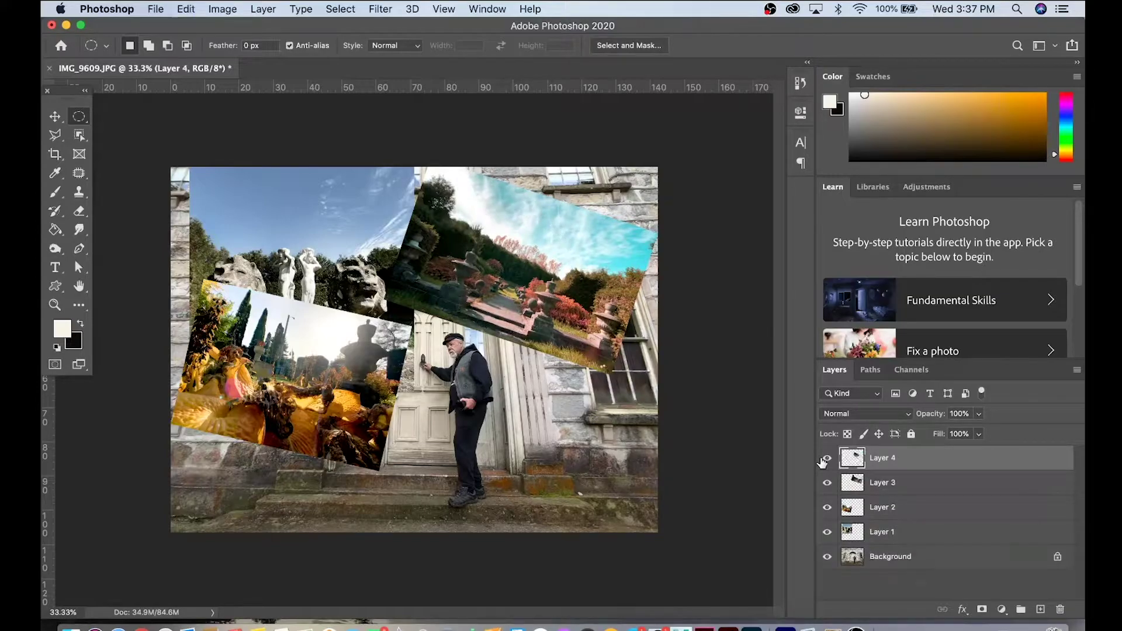
left_click(828, 484)
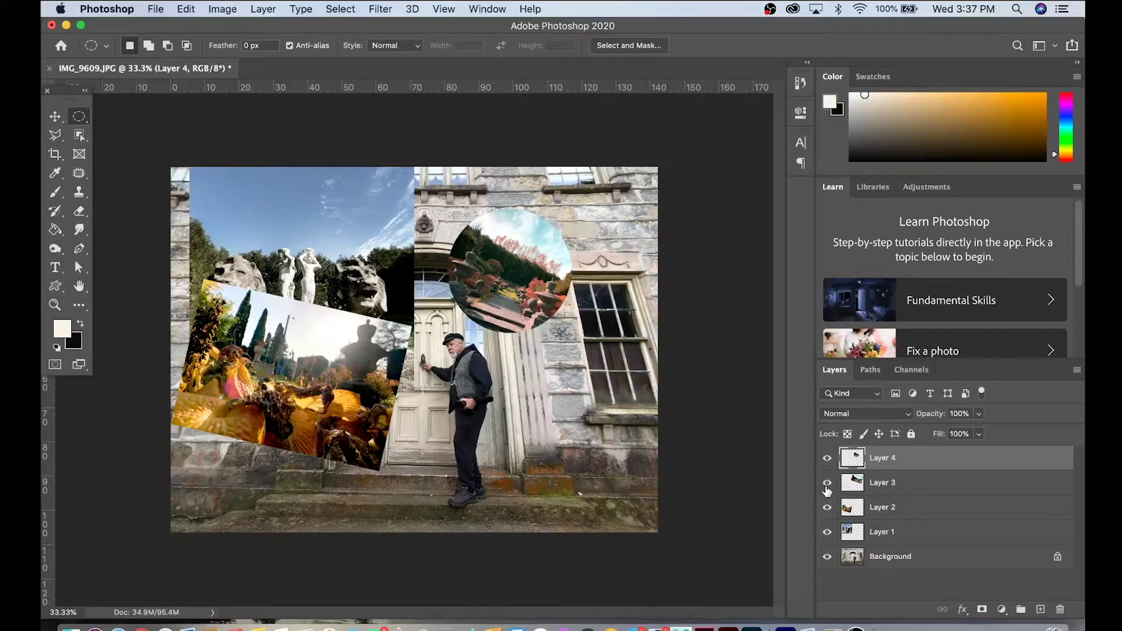
left_click(828, 485)
left_click(55, 116)
left_click_drag(508, 275, 564, 285)
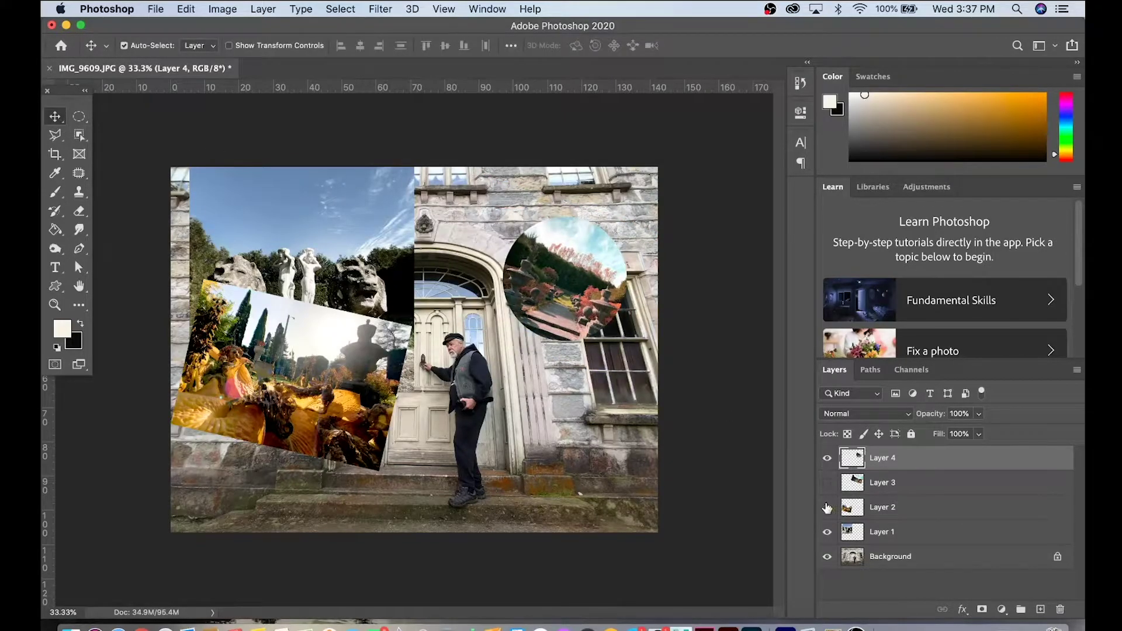
left_click(827, 508)
left_click(827, 507)
key("z")
left_click(313, 374)
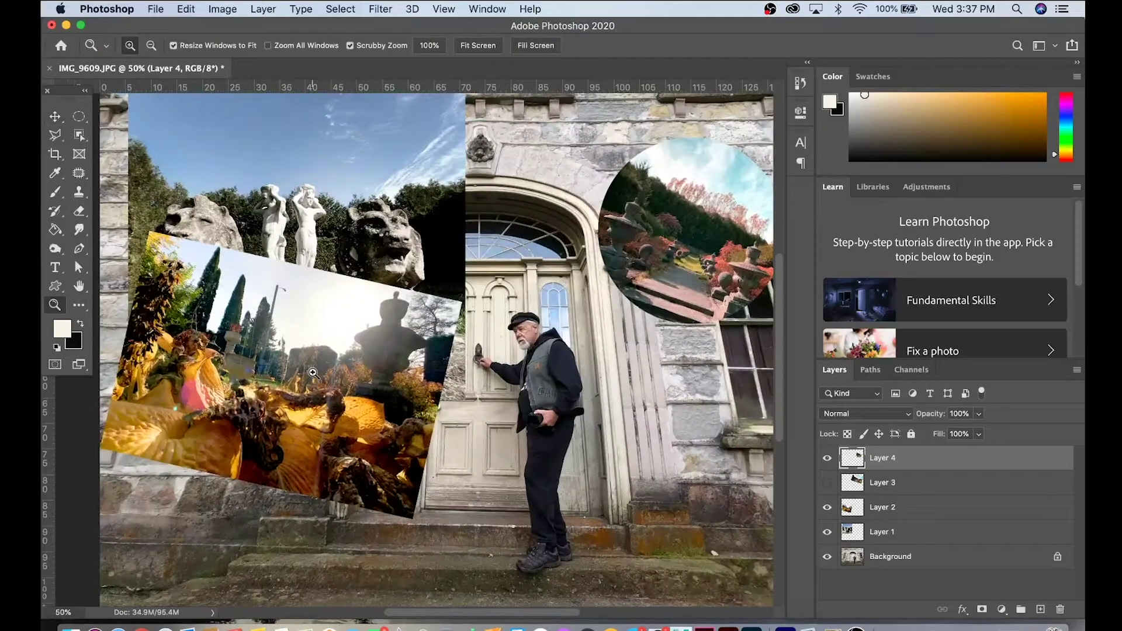
left_click(313, 372)
left_click(55, 135)
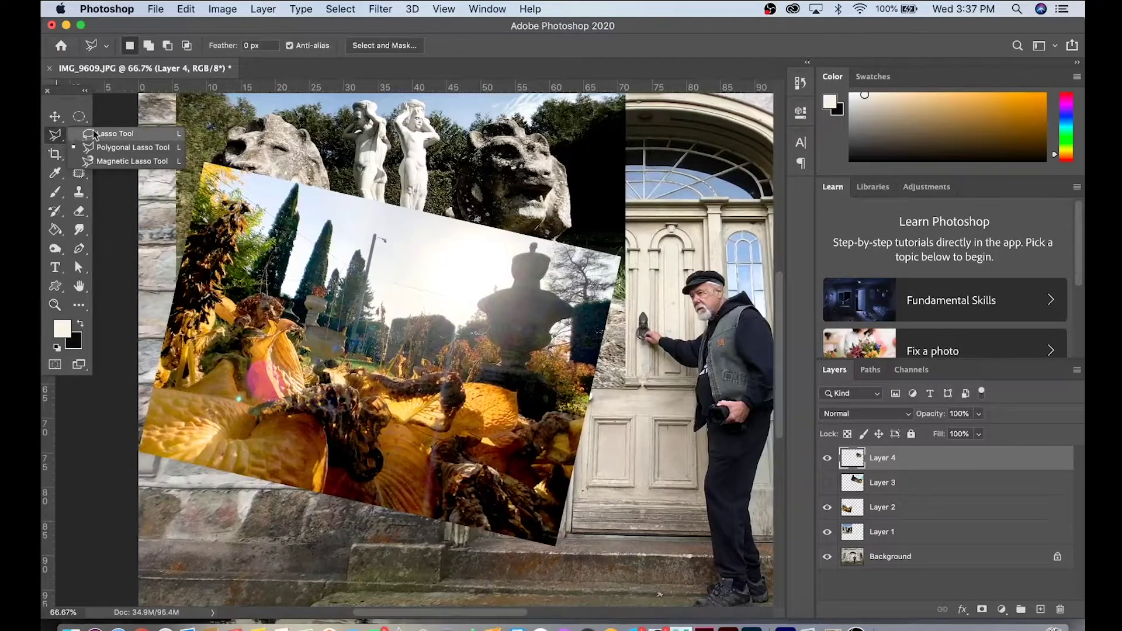
left_click(95, 134)
left_click(836, 508)
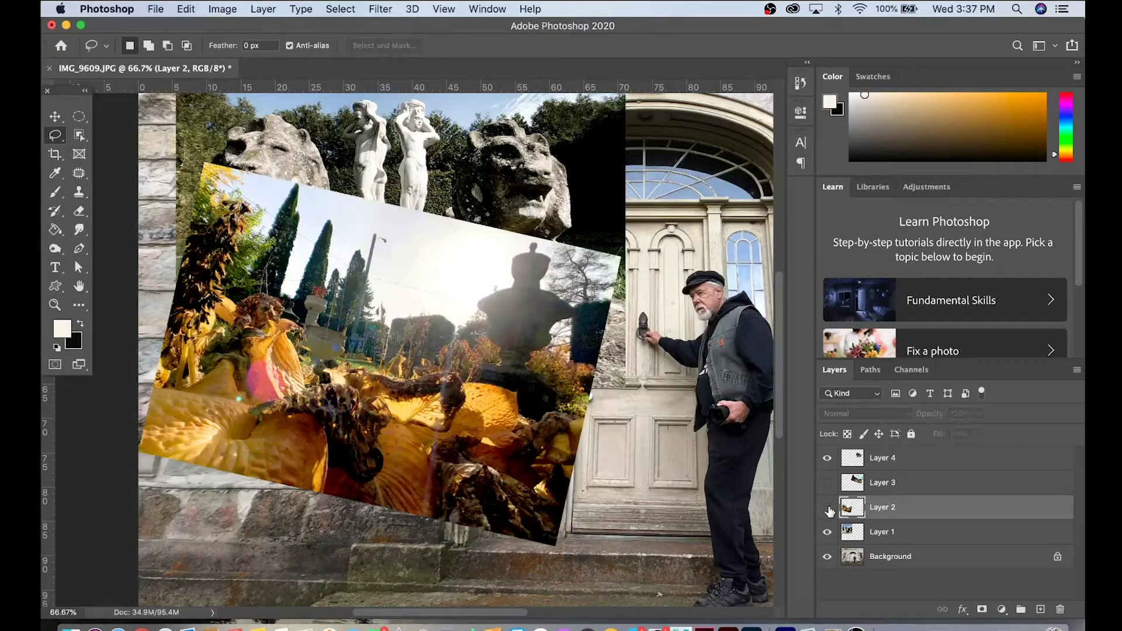
left_click(827, 508)
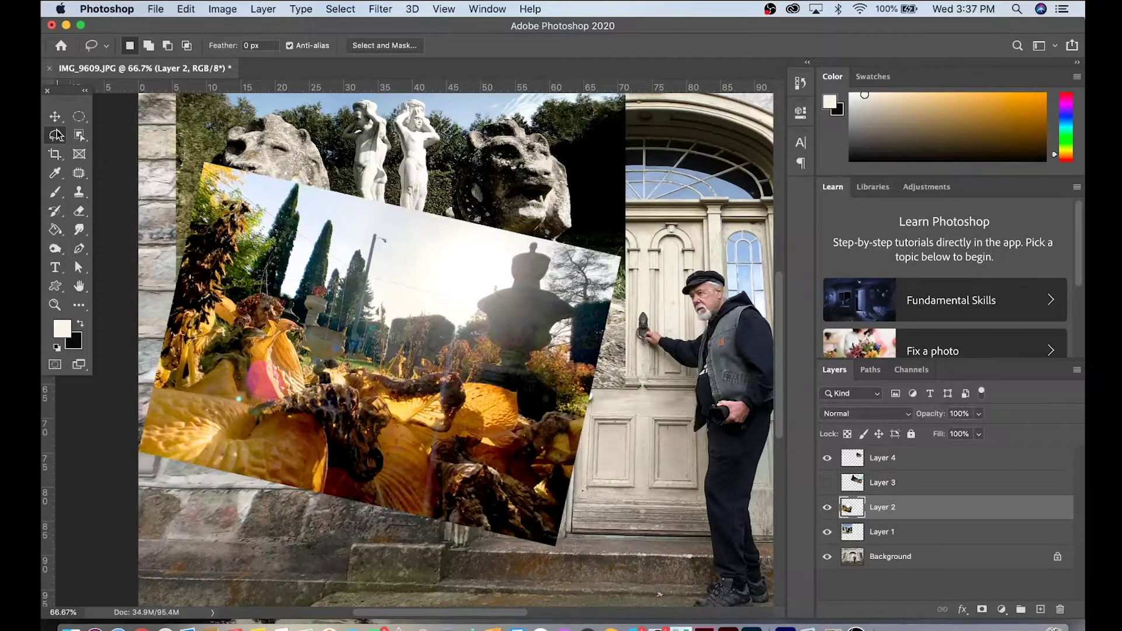
left_click(57, 135)
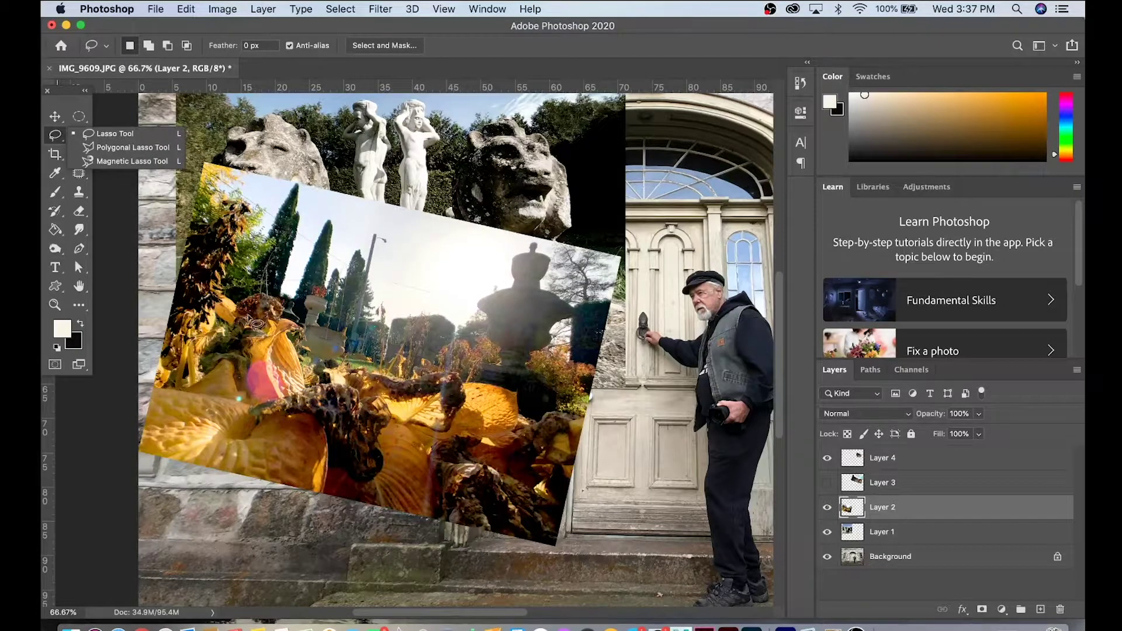
mouse_move(276, 298)
left_mouse_down()
mouse_move(418, 244)
mouse_move(438, 428)
mouse_move(220, 420)
mouse_move(269, 325)
mouse_move(282, 332)
left_mouse_up()
key("super+c")
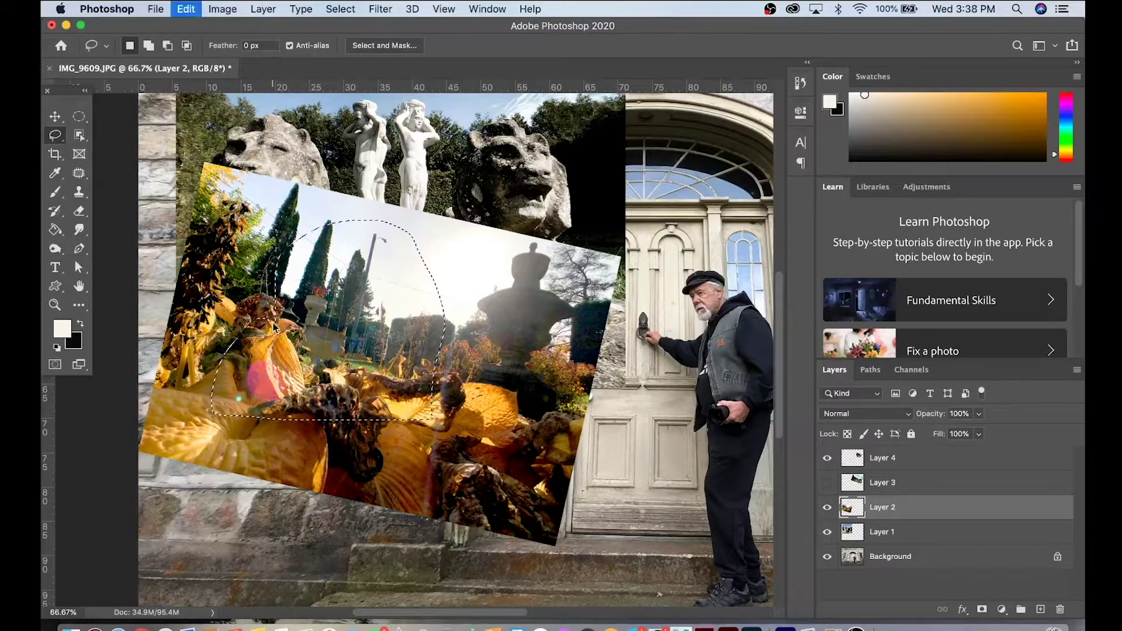
key("super+v")
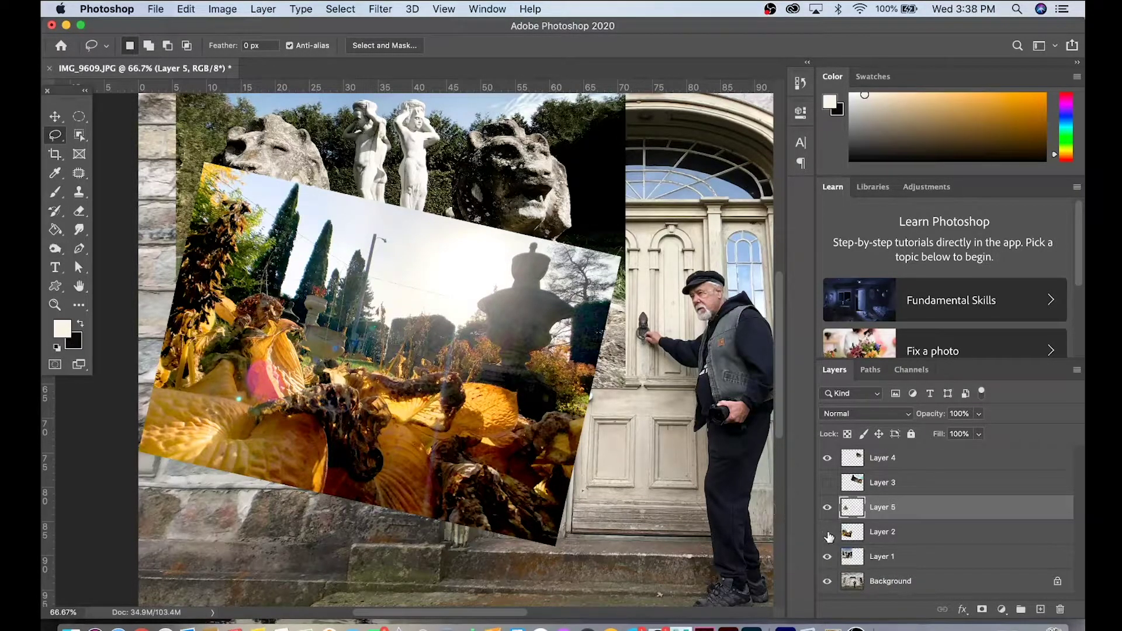
left_click(827, 534)
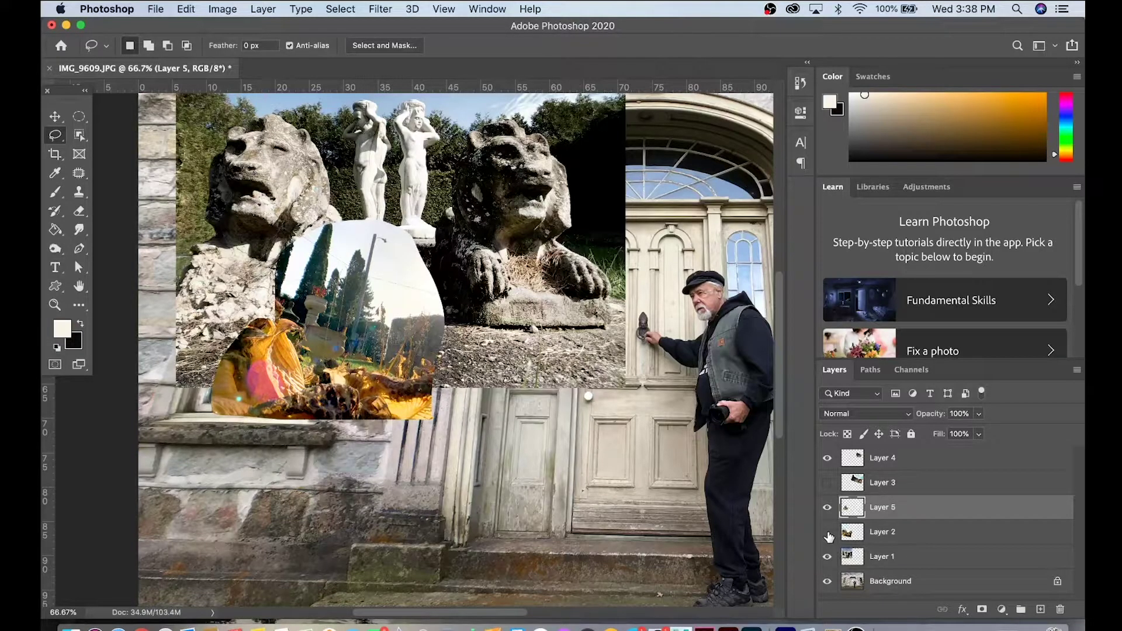
left_click(828, 533)
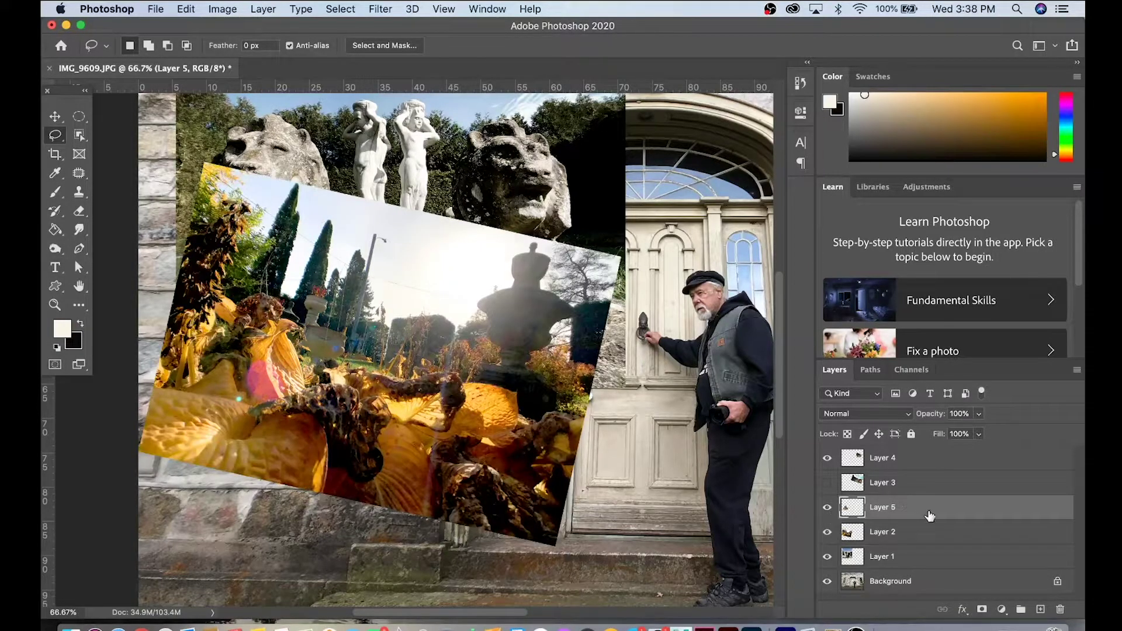
left_click(1060, 610)
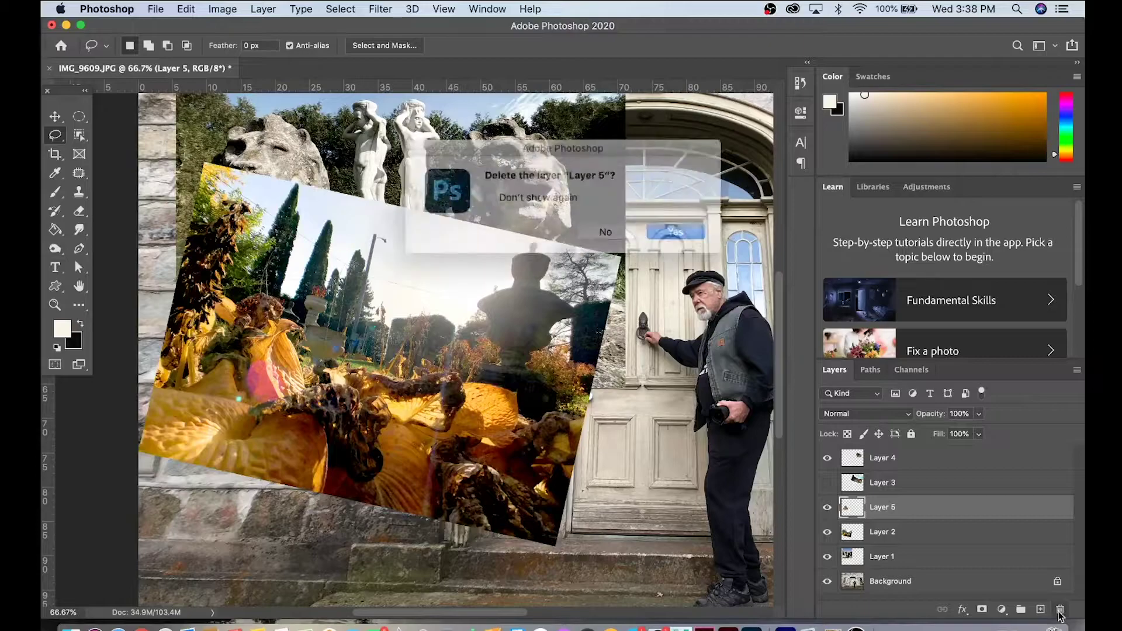
Delete Layer 5, then outline an angular piece of the flower photo with the Polygonal Lasso
left_click(665, 235)
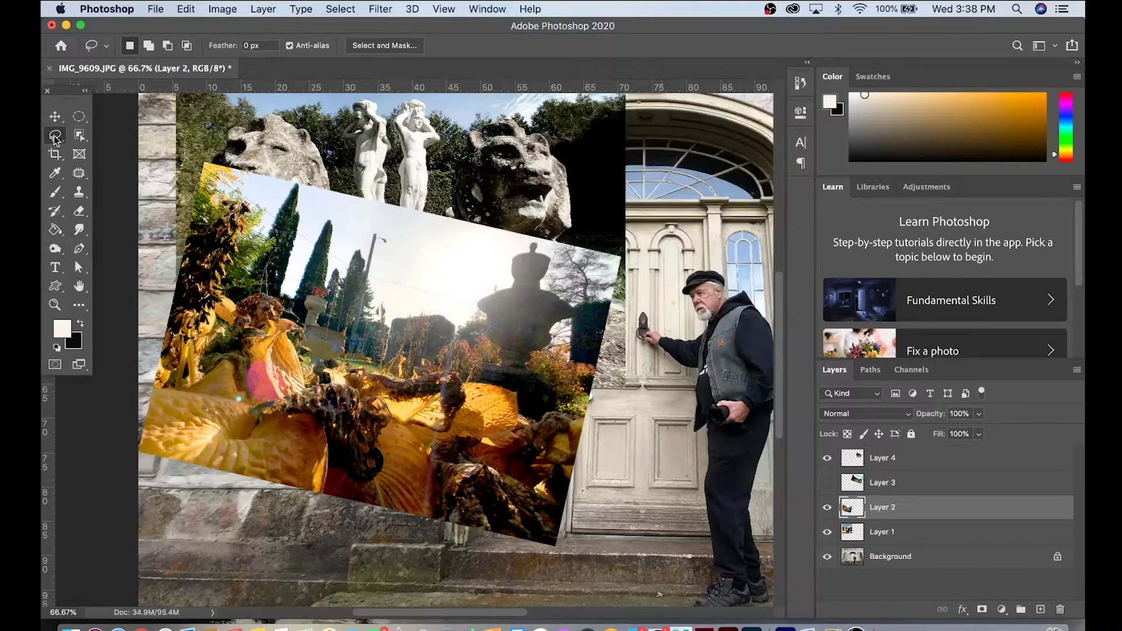
left_click(55, 136)
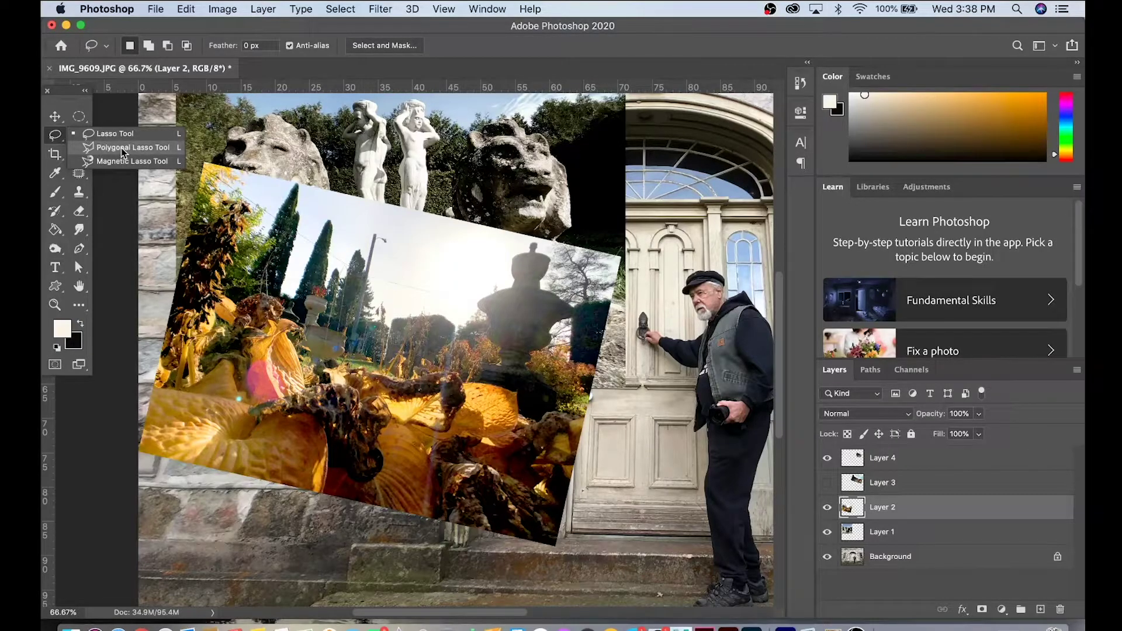
left_click(123, 148)
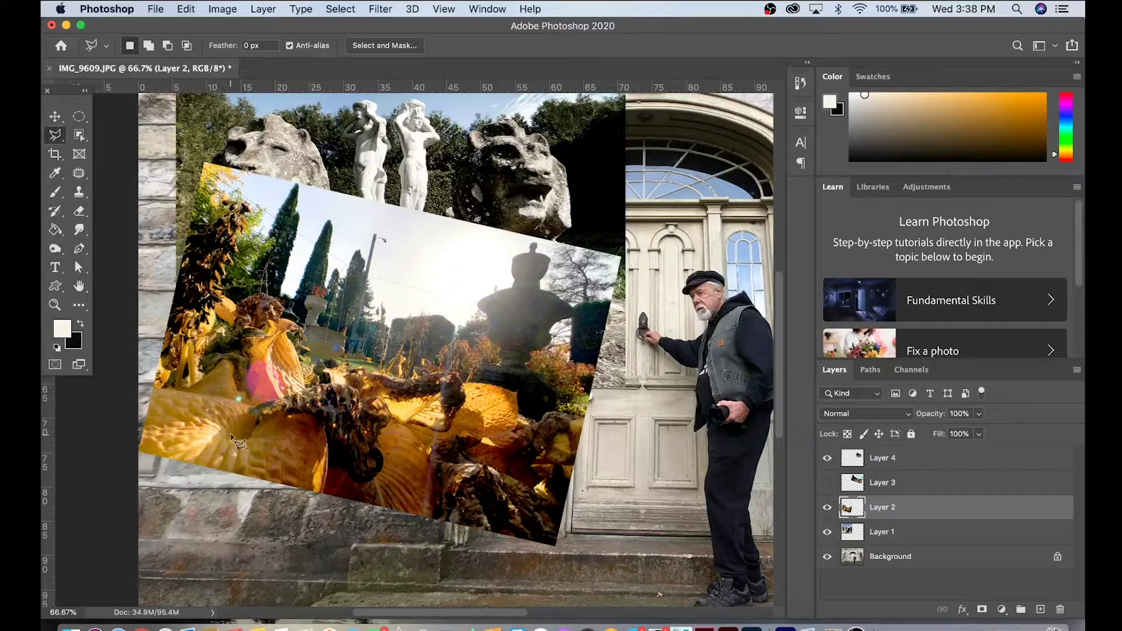
left_click(209, 391)
left_click(206, 347)
left_click(249, 266)
left_click(303, 268)
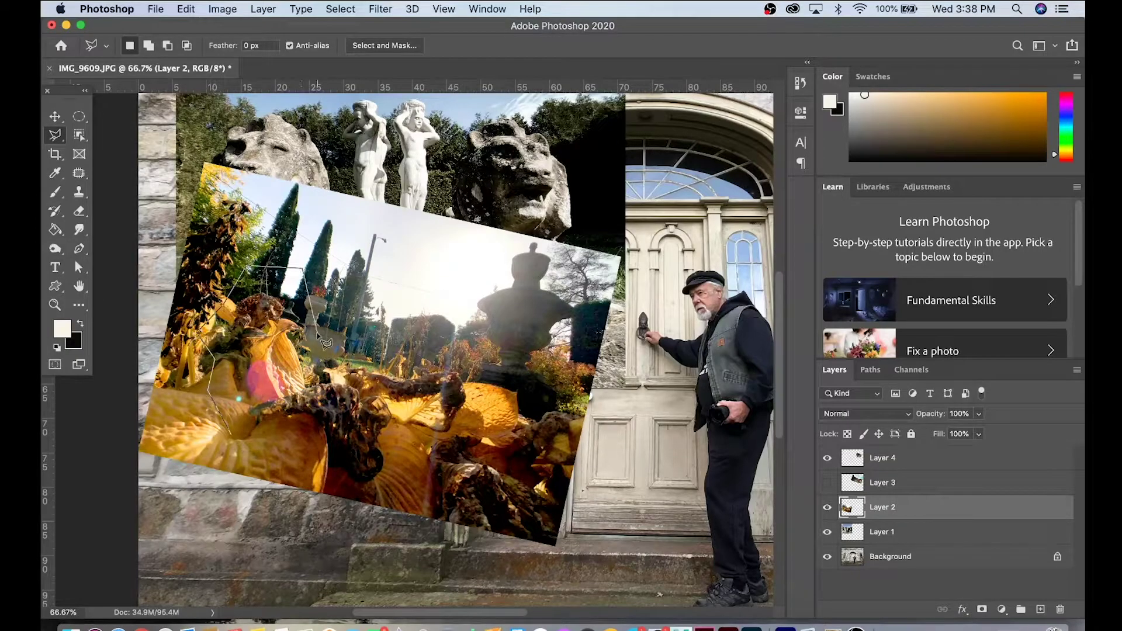
left_click(339, 367)
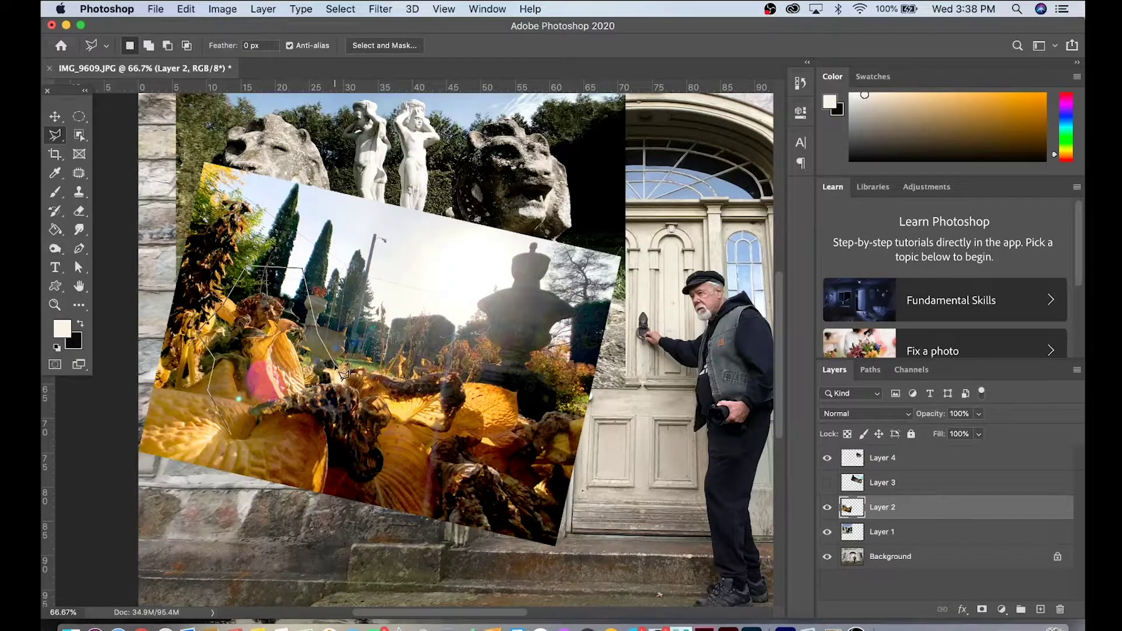
left_click(463, 349)
left_click(494, 378)
left_click(464, 437)
left_click(484, 484)
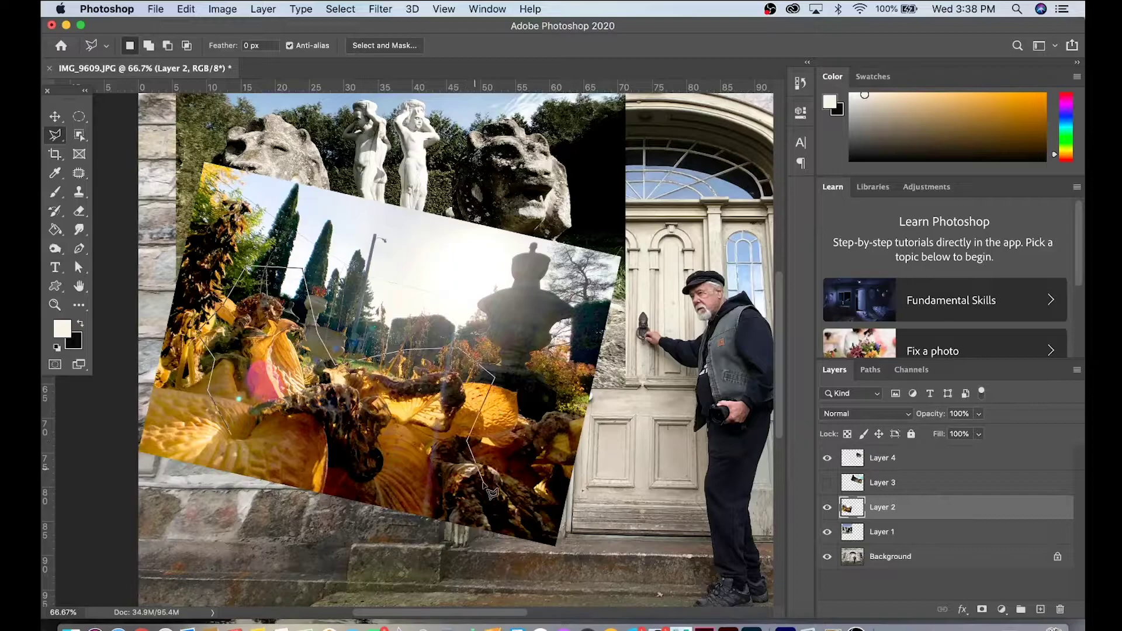
left_click(433, 490)
left_click(354, 473)
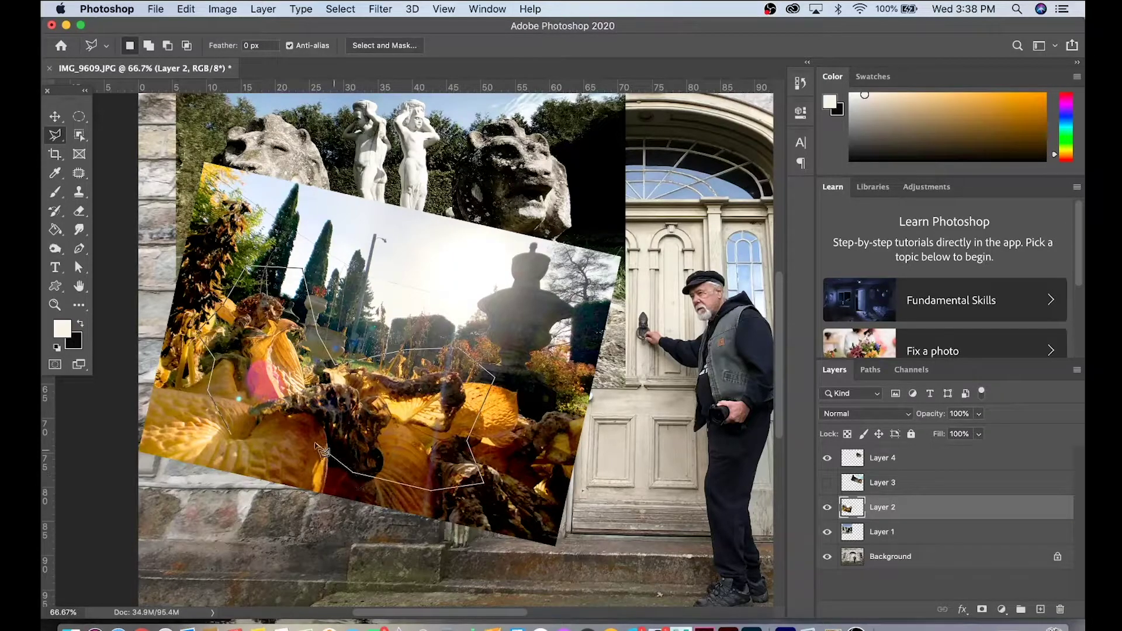
left_click(320, 444)
left_click(256, 459)
left_click(234, 444)
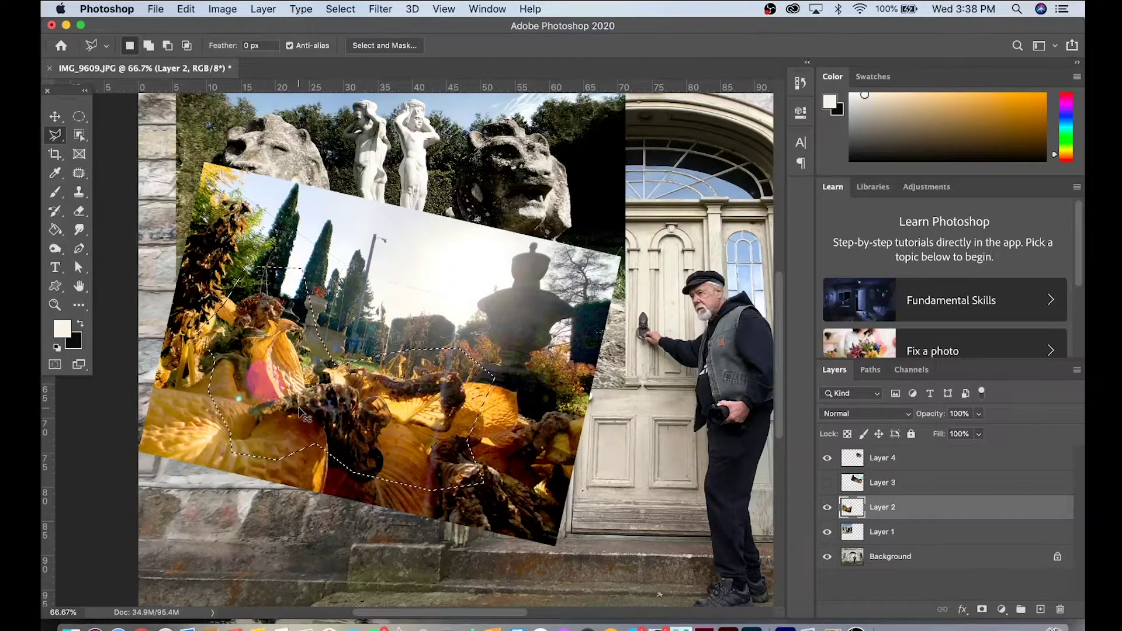
Paste the flower piece onto a new layer, hide the full photo, and move it beside the man
key("super+c")
key("super+v")
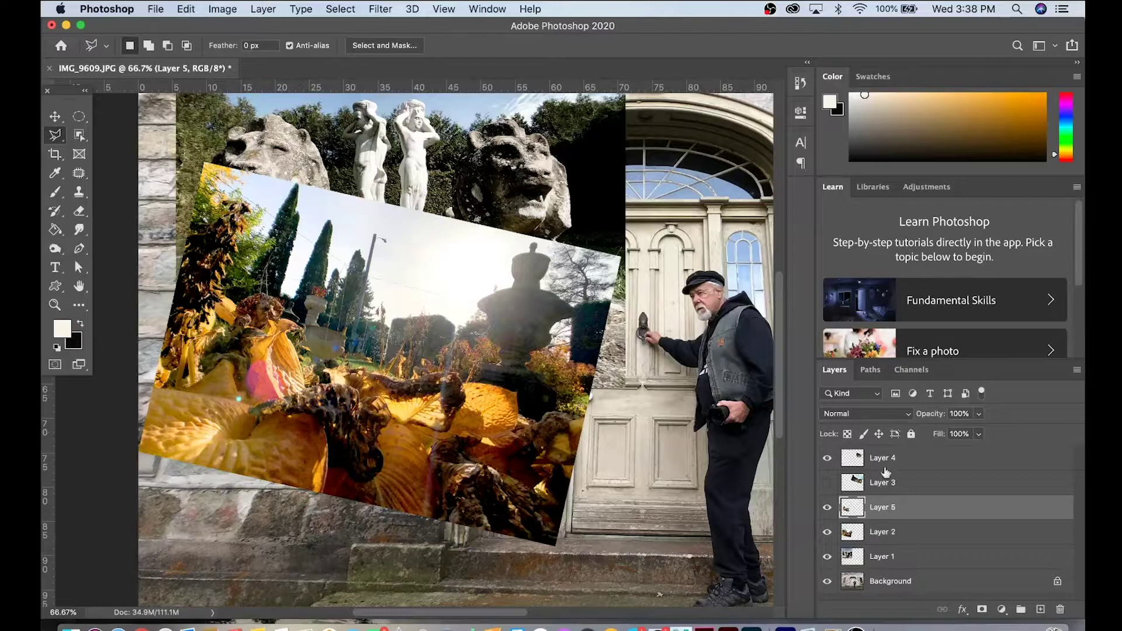
left_click(827, 533)
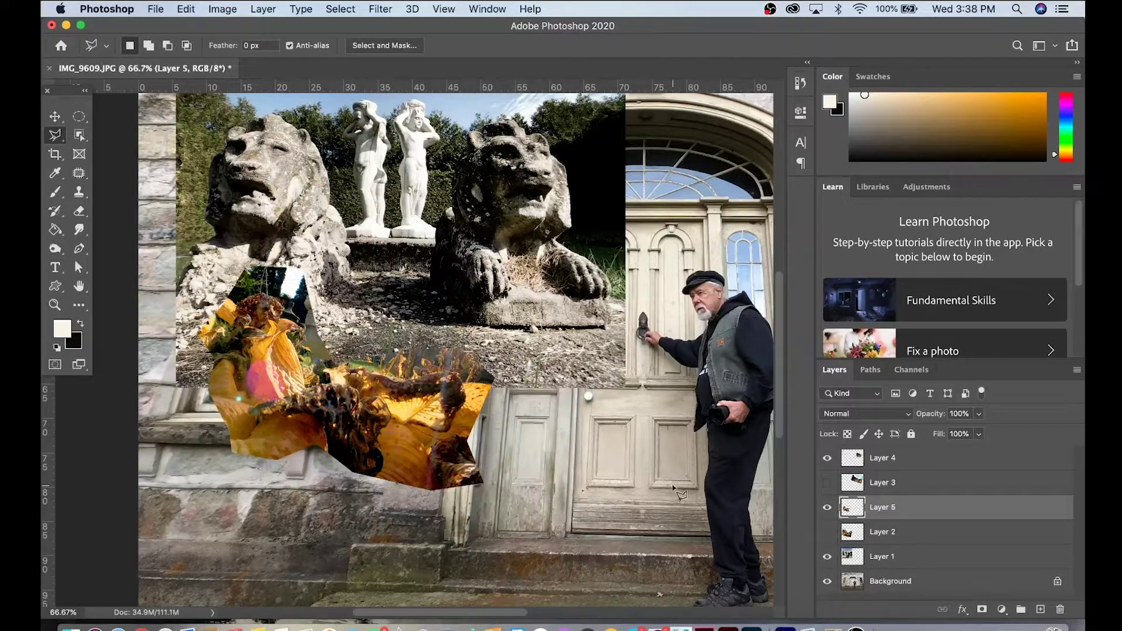
key("z")
left_click(462, 351, "alt")
left_click(462, 350, "alt")
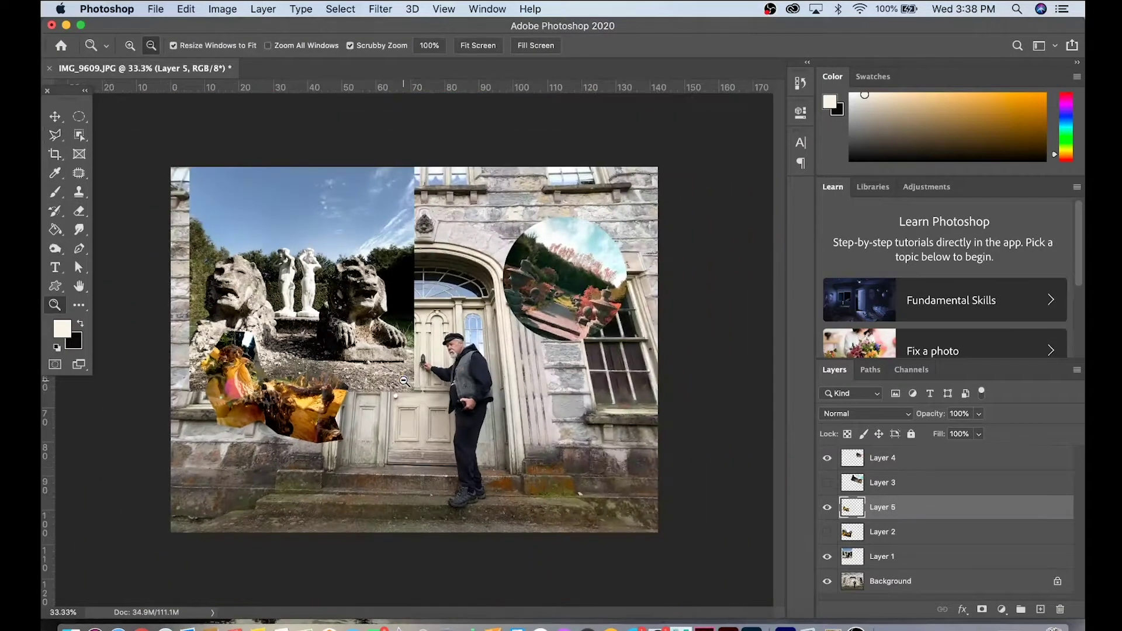
key("v")
left_click_drag(275, 380, 564, 406)
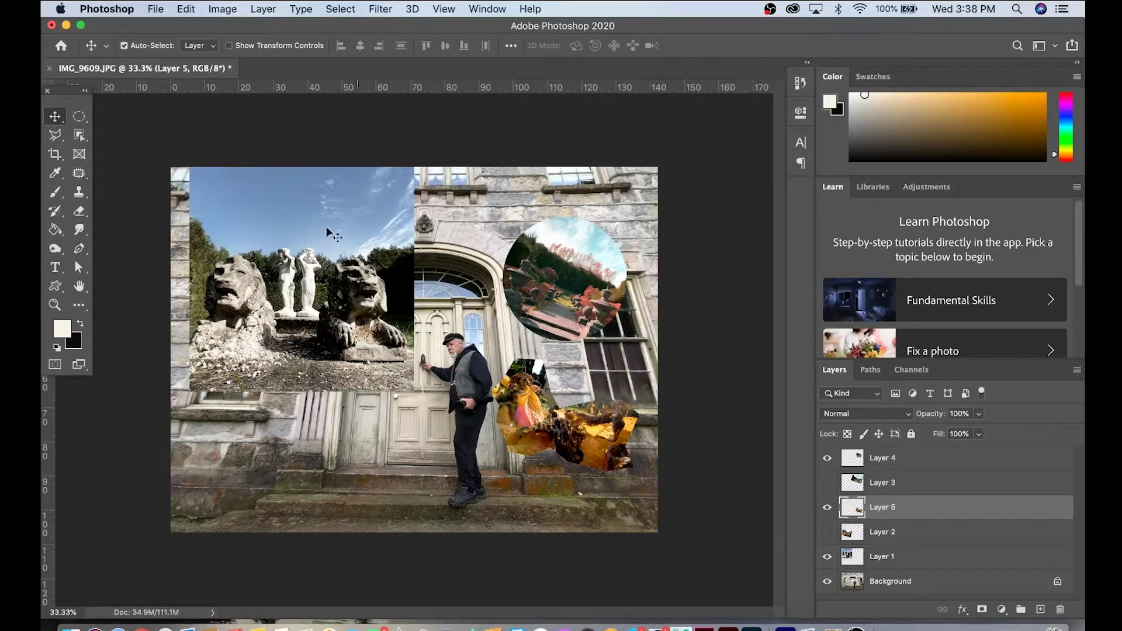
Switch from the Rectangular Marquee back to the Polygonal Lasso tool
left_click(78, 117)
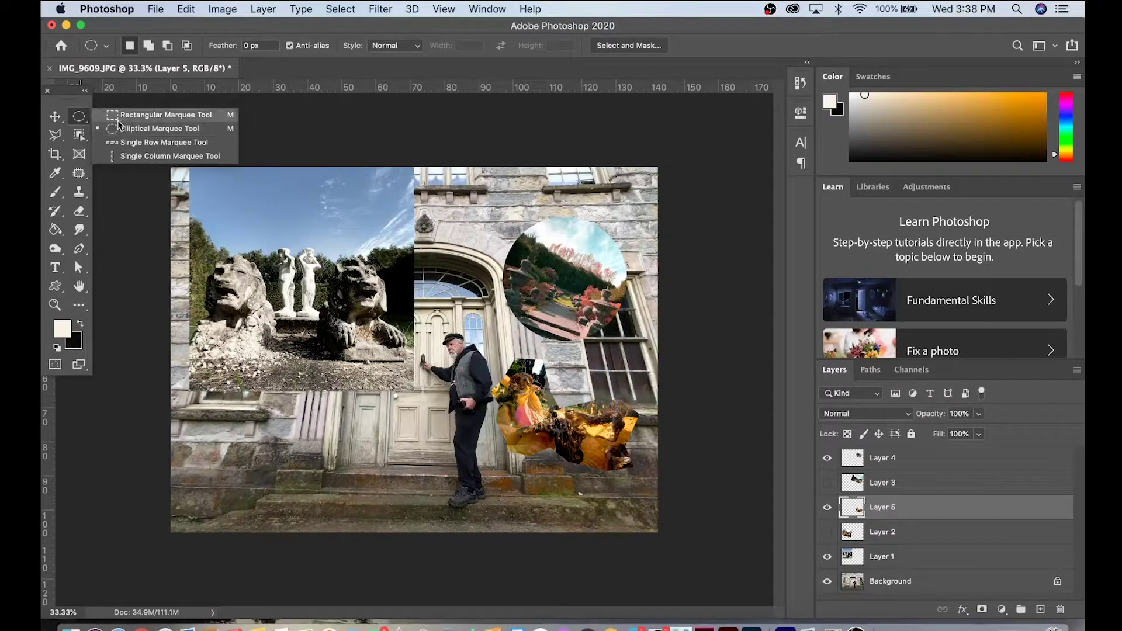
left_click(117, 121)
left_click(52, 138)
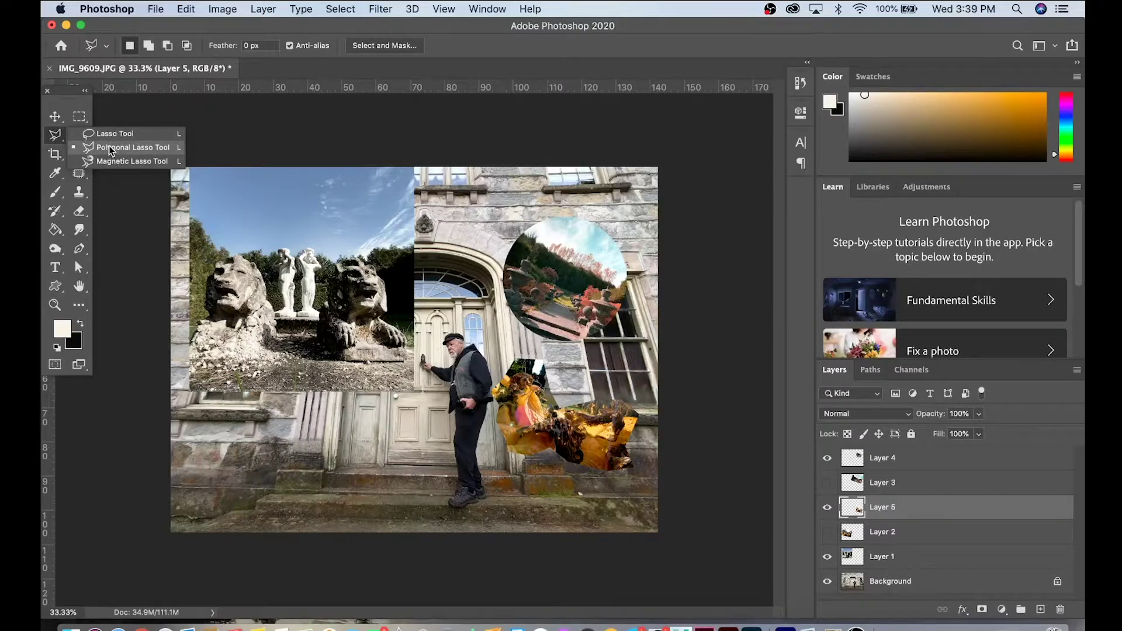
left_click(111, 151)
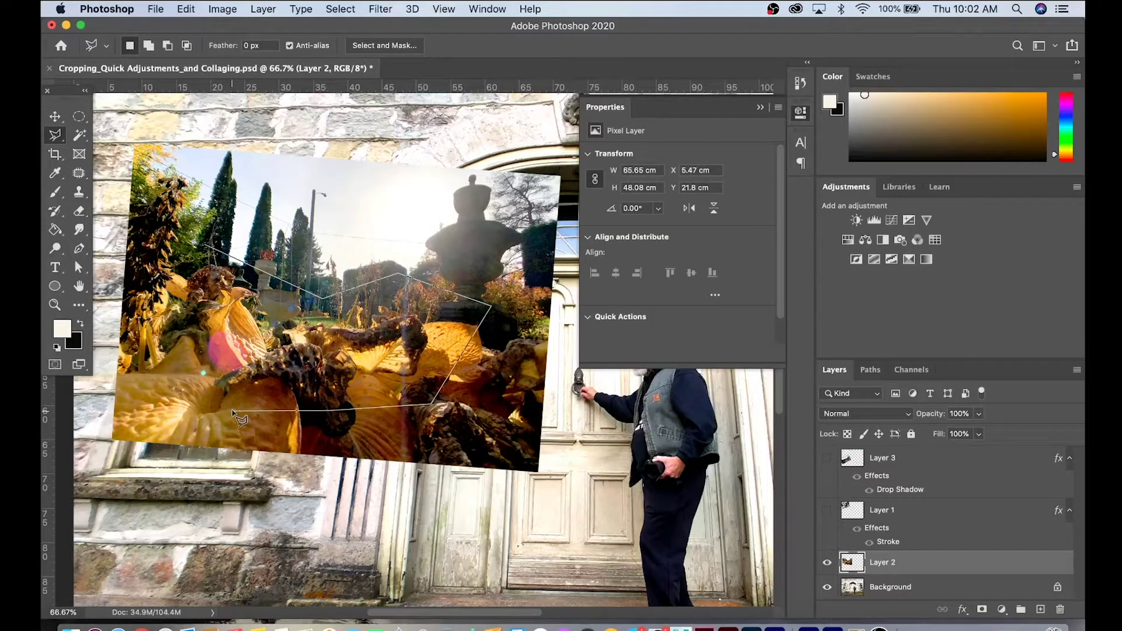
Outline a straight-edged piece of the hosta leaf photo with the Polygonal Lasso
left_click(233, 413)
left_click(184, 405)
left_click(166, 320)
left_click(170, 248)
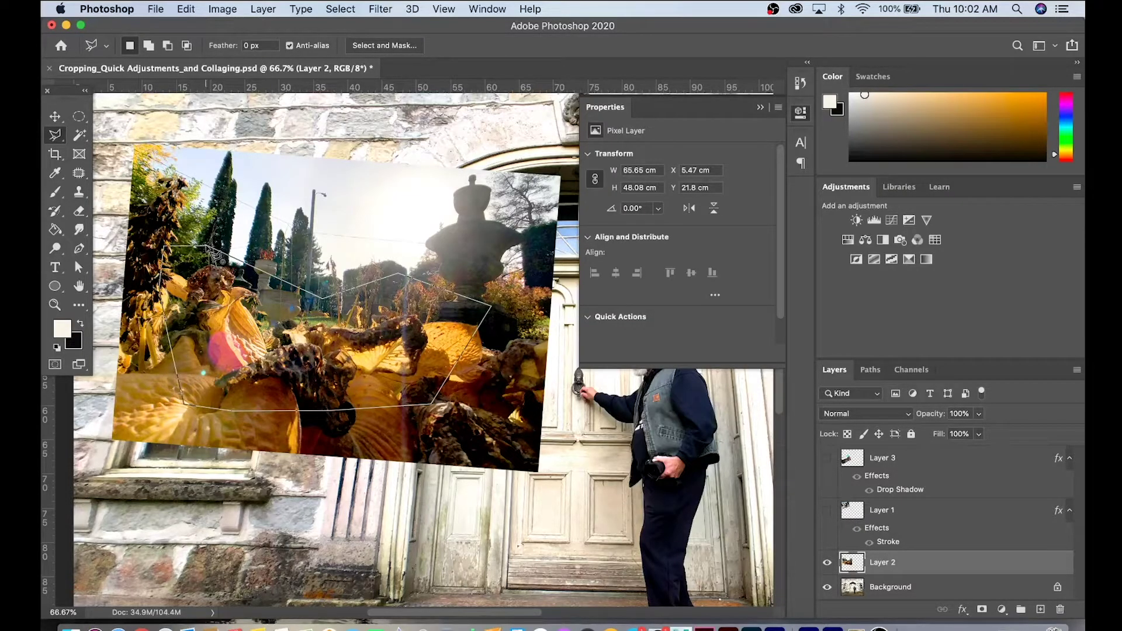
left_click(206, 247)
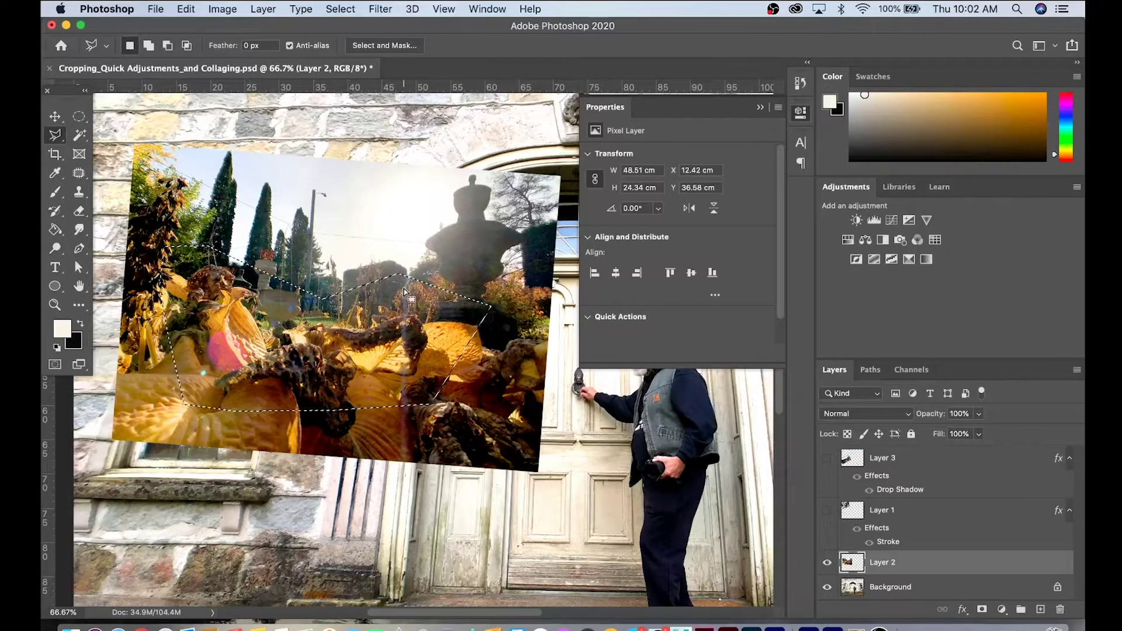
Copy and paste the leaf piece onto a new layer via Edit, then hide Layer 2
left_click(188, 10)
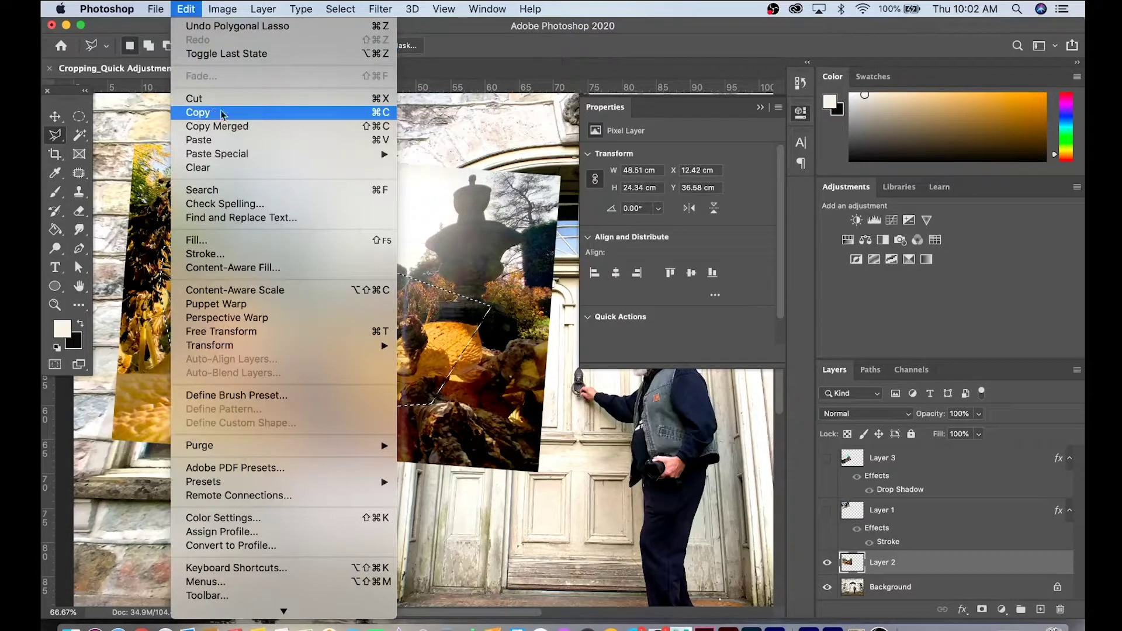
left_click(380, 112)
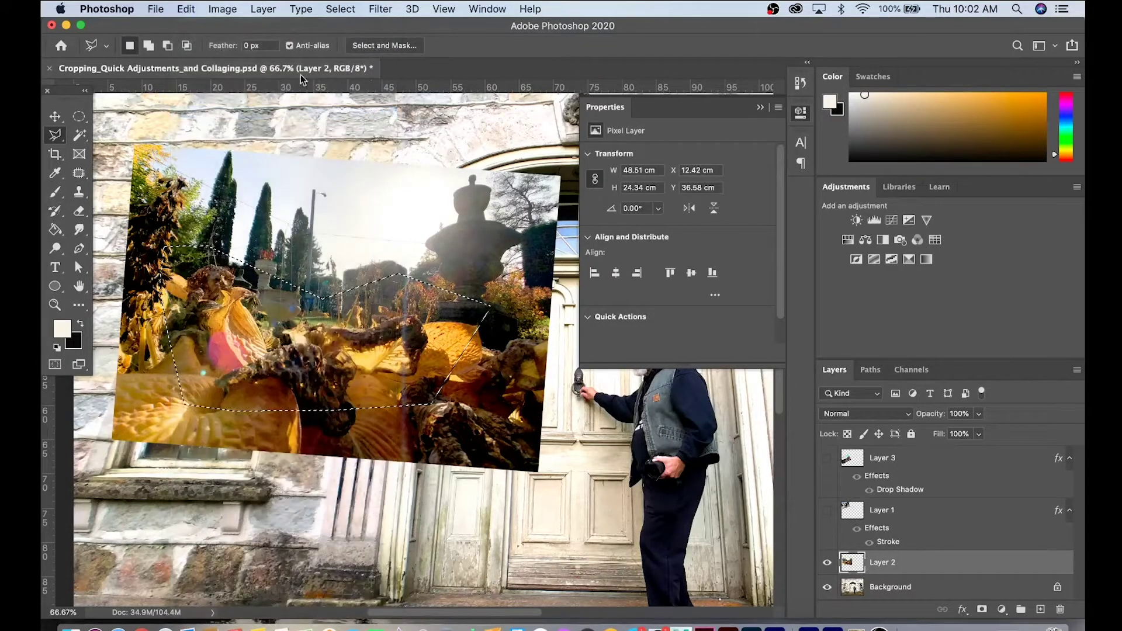
left_click(188, 9)
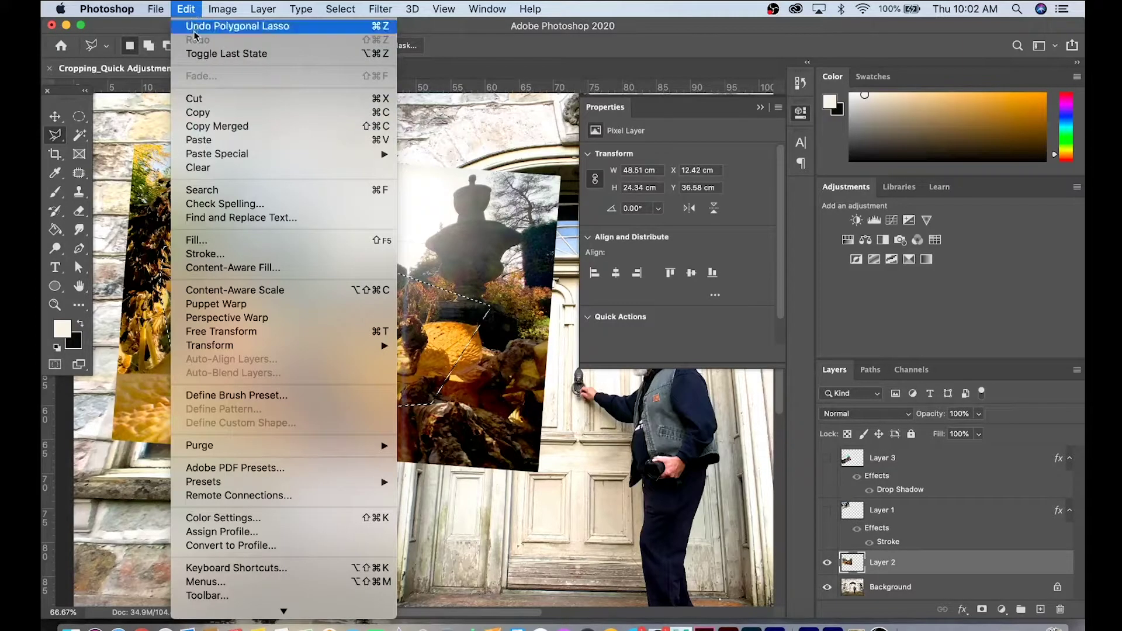
left_click(377, 143)
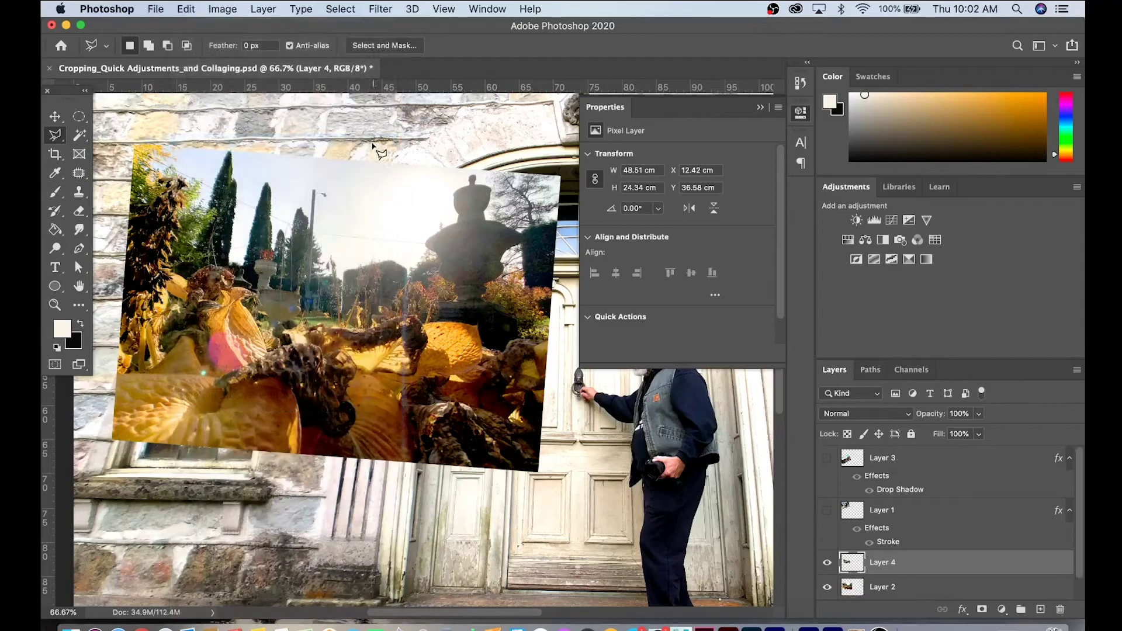
left_click(827, 587)
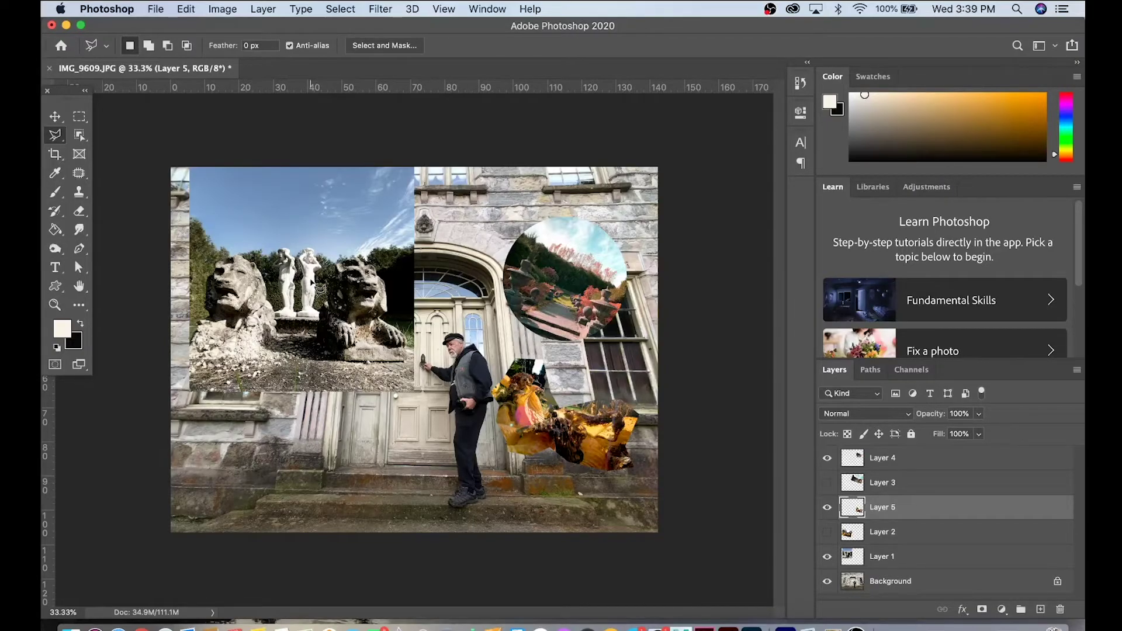
Draw a large flower from the Flowers custom shape set over the lion-statue photo
left_click(53, 287)
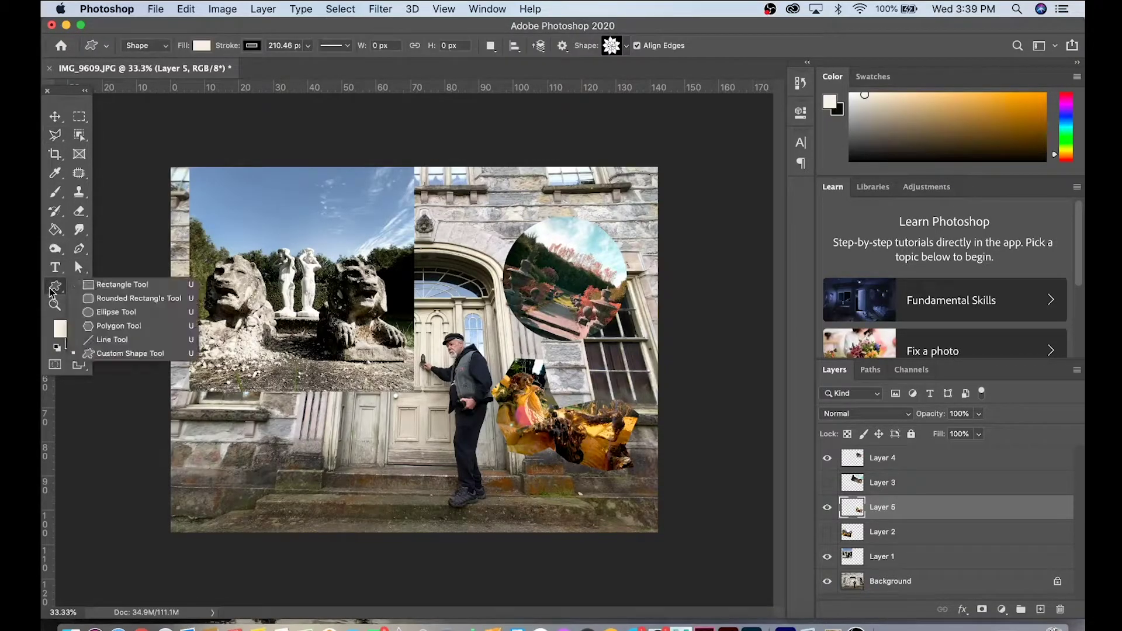
left_click(105, 353)
left_click(628, 46)
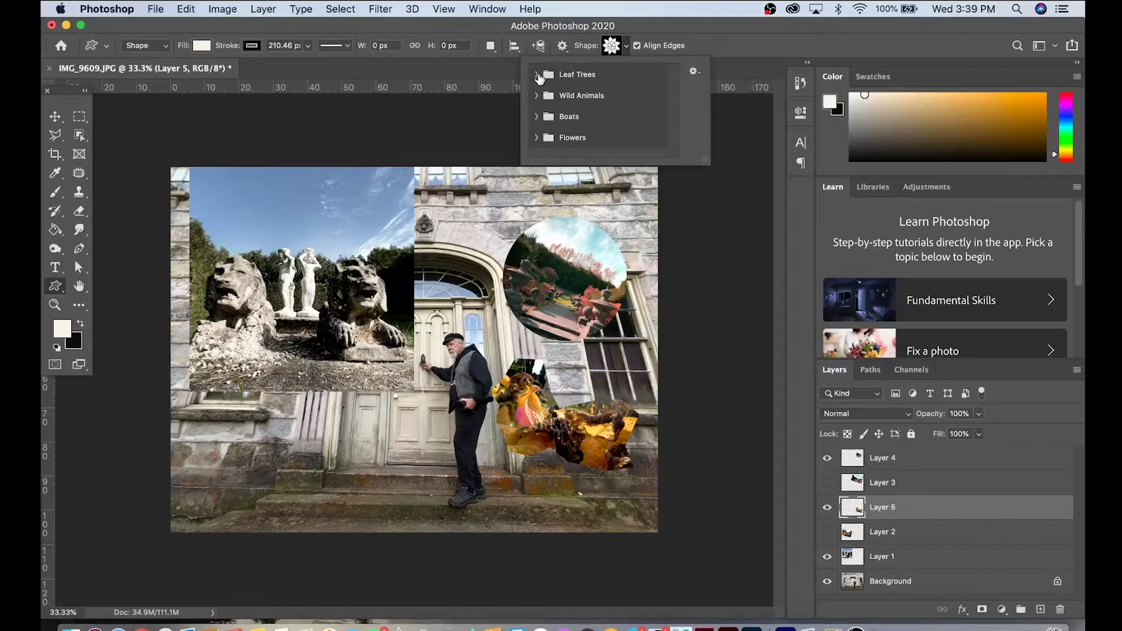
left_click(537, 75)
scroll(597, 108, "down", 3)
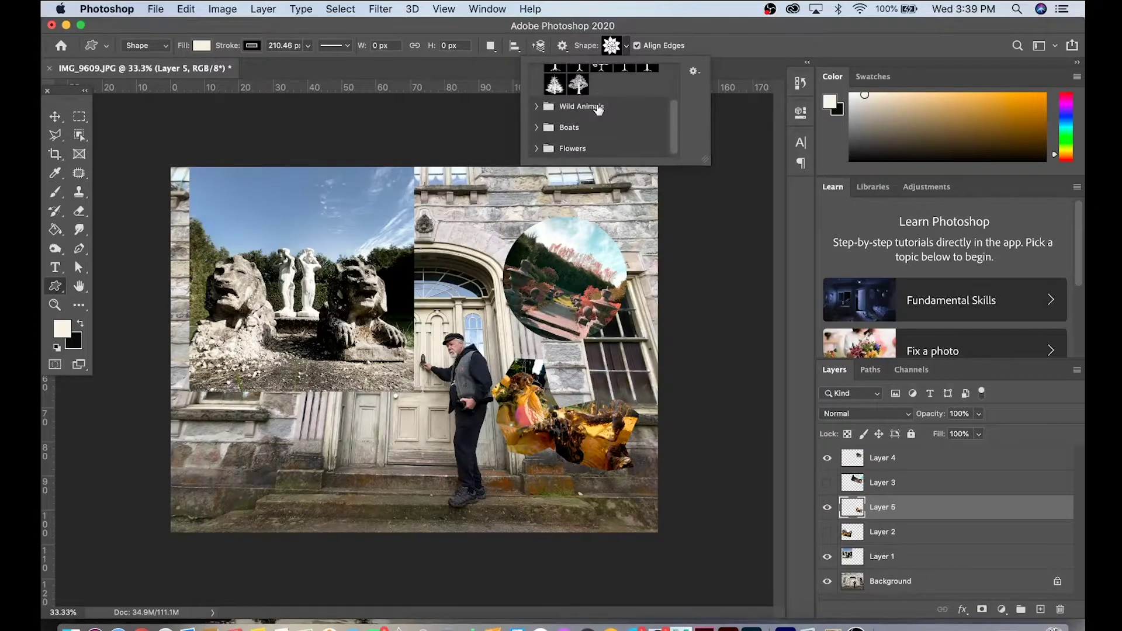
scroll(596, 109, "up", 3)
left_click(536, 74)
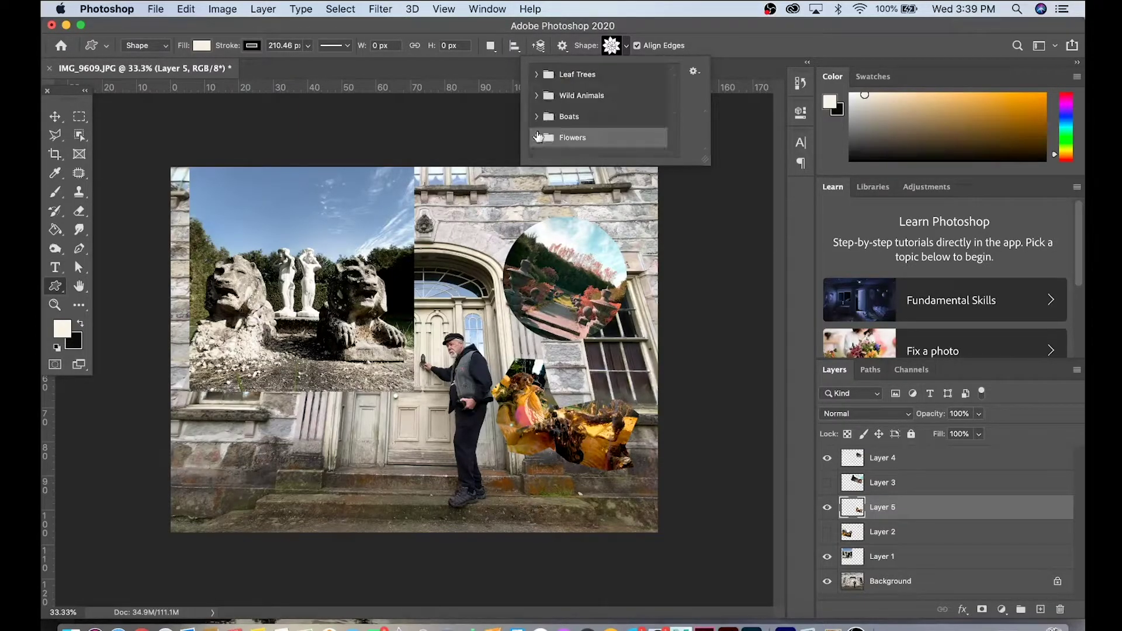
left_click(537, 138)
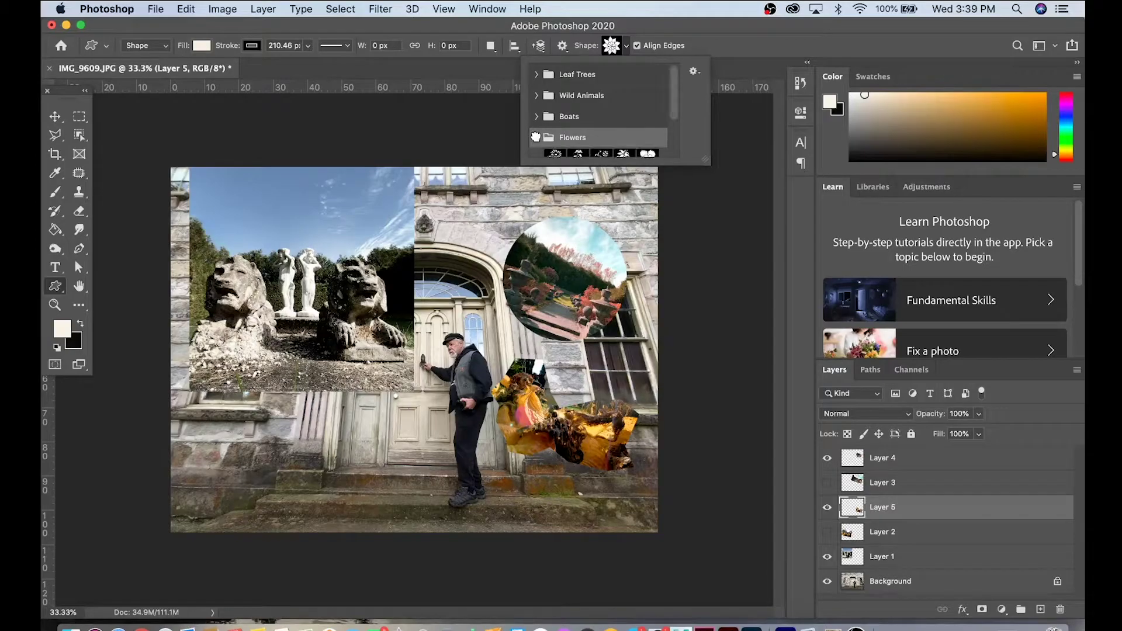
scroll(643, 104, "down", 3)
left_click(643, 100)
left_click_drag(275, 239, 462, 388)
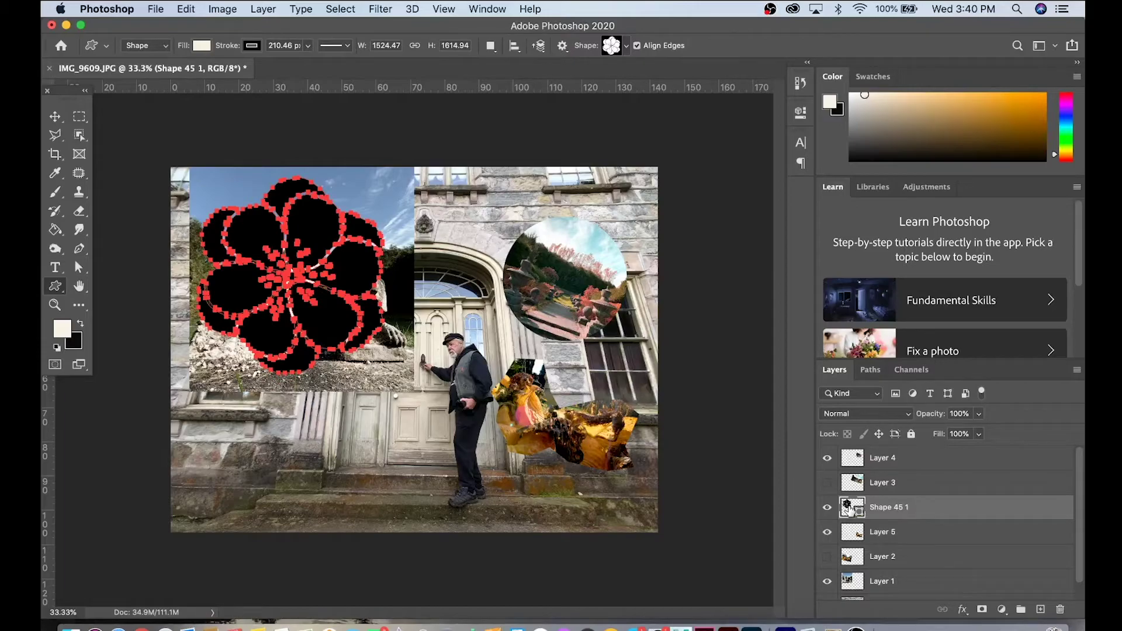
Load the flower shape as a selection, show Layer 1, and move it below the shape
left_click_drag(849, 510, 853, 515)
left_click(852, 515, "ctrl")
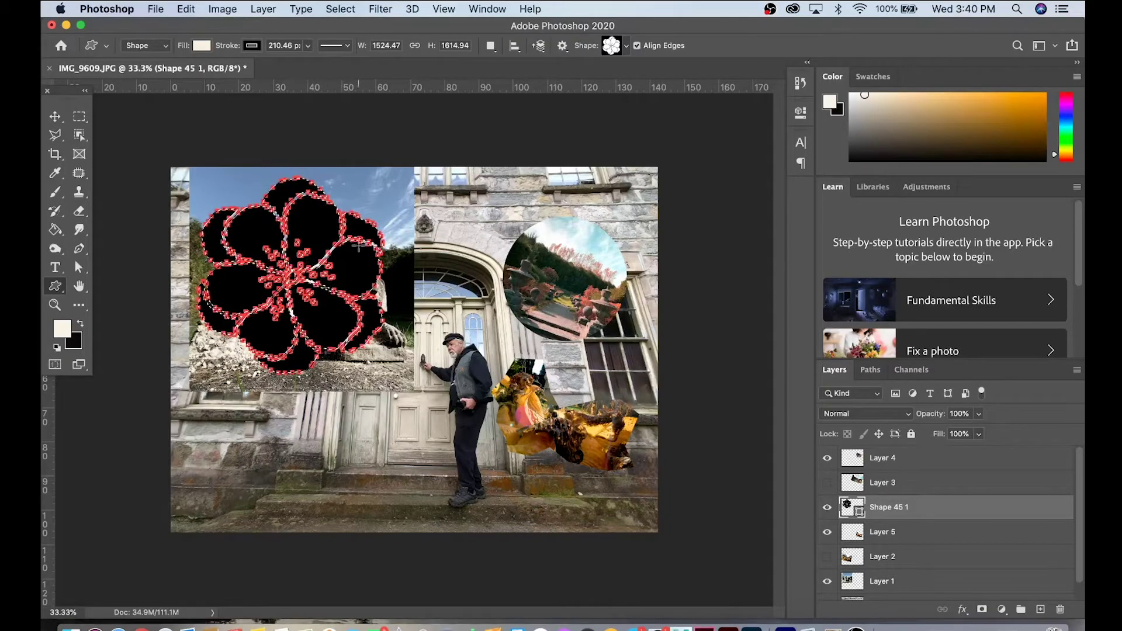
left_click(828, 580)
left_click(883, 582)
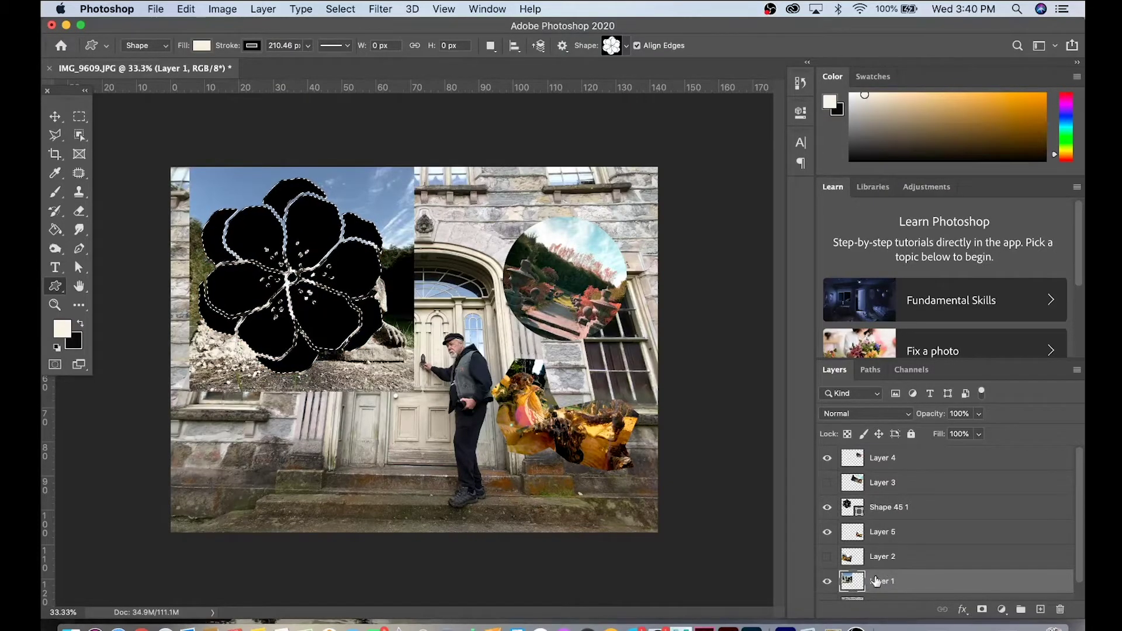
left_click_drag(883, 581, 863, 517)
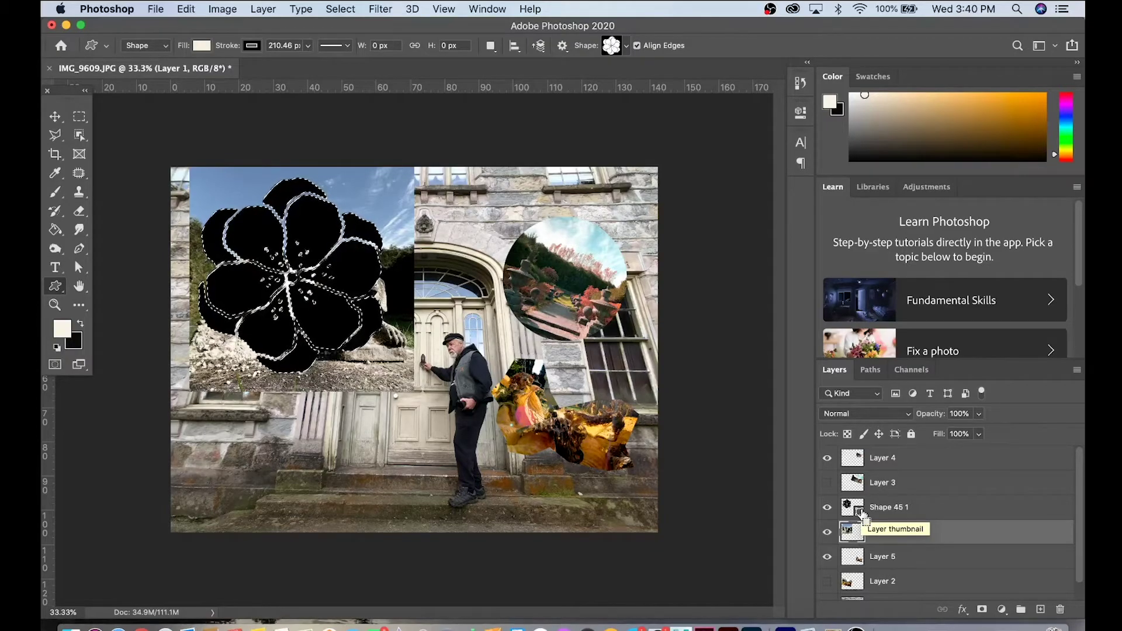
Copy the flower-shaped area onto new Layer 6 and hide Layer 1 and the black flower
key("super+c")
key("super+v")
left_click(827, 556)
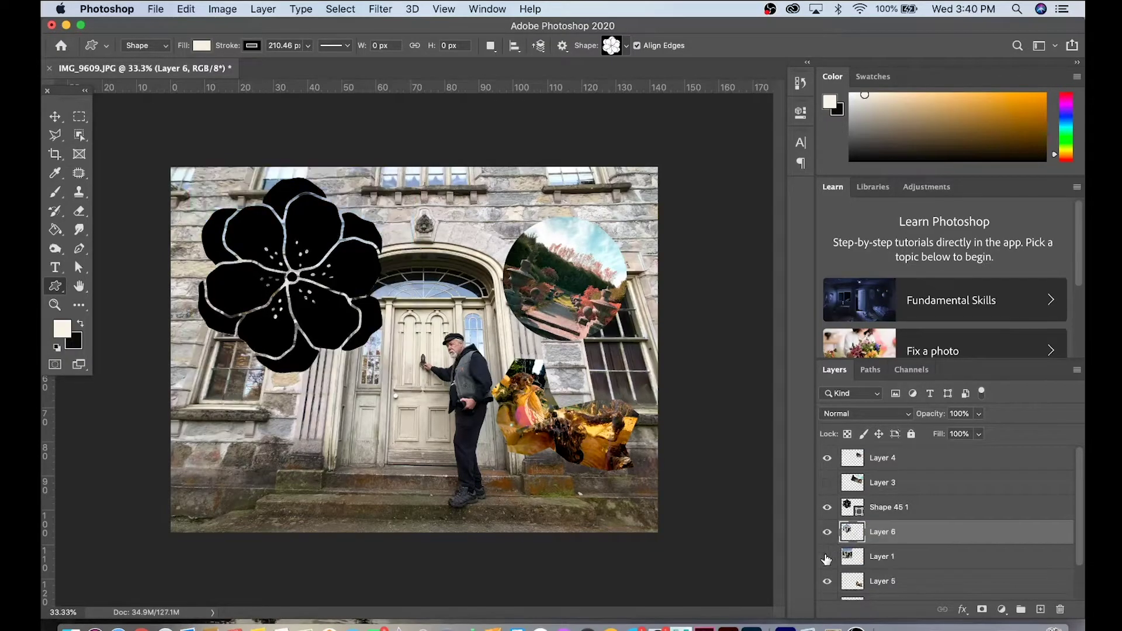
left_click(827, 509)
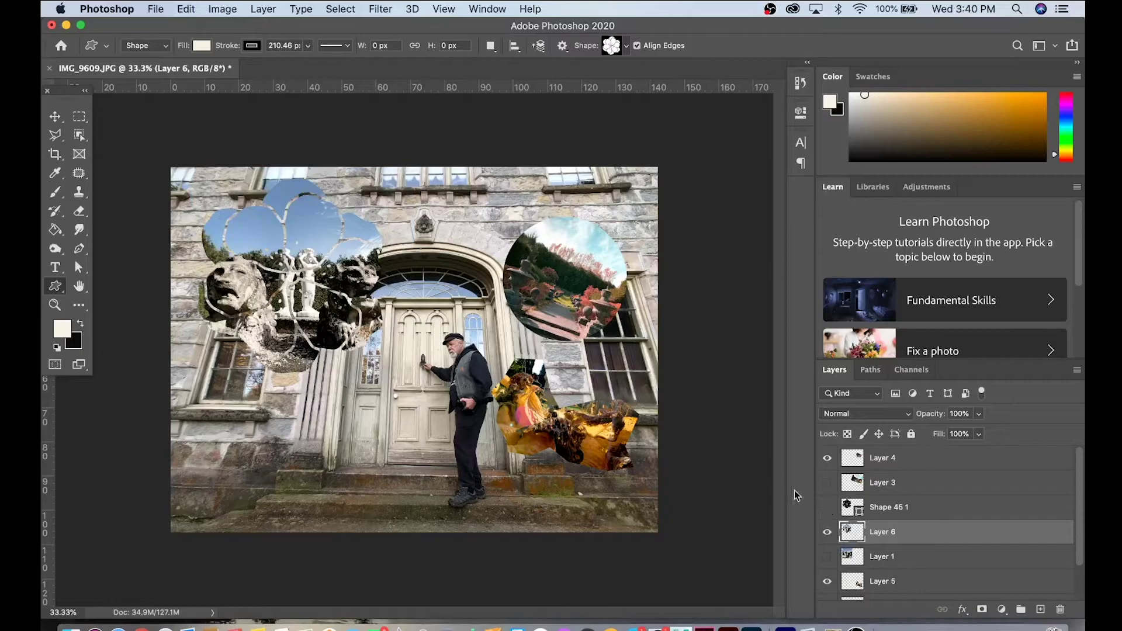
Nudge the flower statue cut-out up and right, then delete Layer 5
left_click(55, 117)
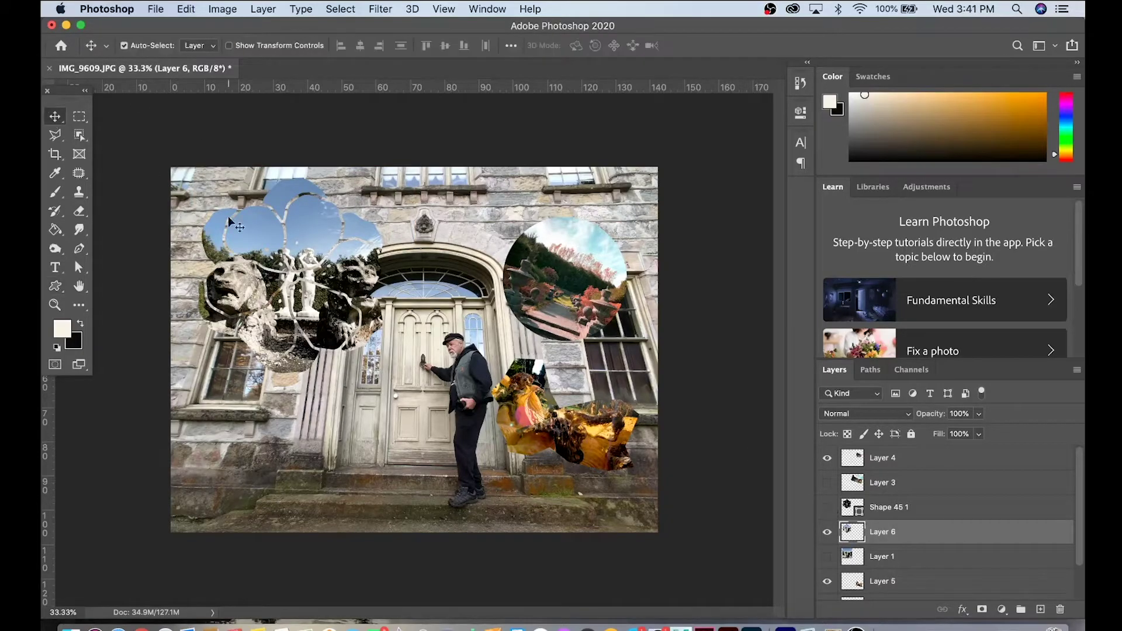
mouse_move(301, 245)
left_mouse_down()
mouse_move(328, 291)
mouse_move(354, 261)
mouse_move(275, 237)
mouse_move(271, 265)
mouse_move(330, 232)
mouse_move(284, 242)
left_mouse_up()
key("u")
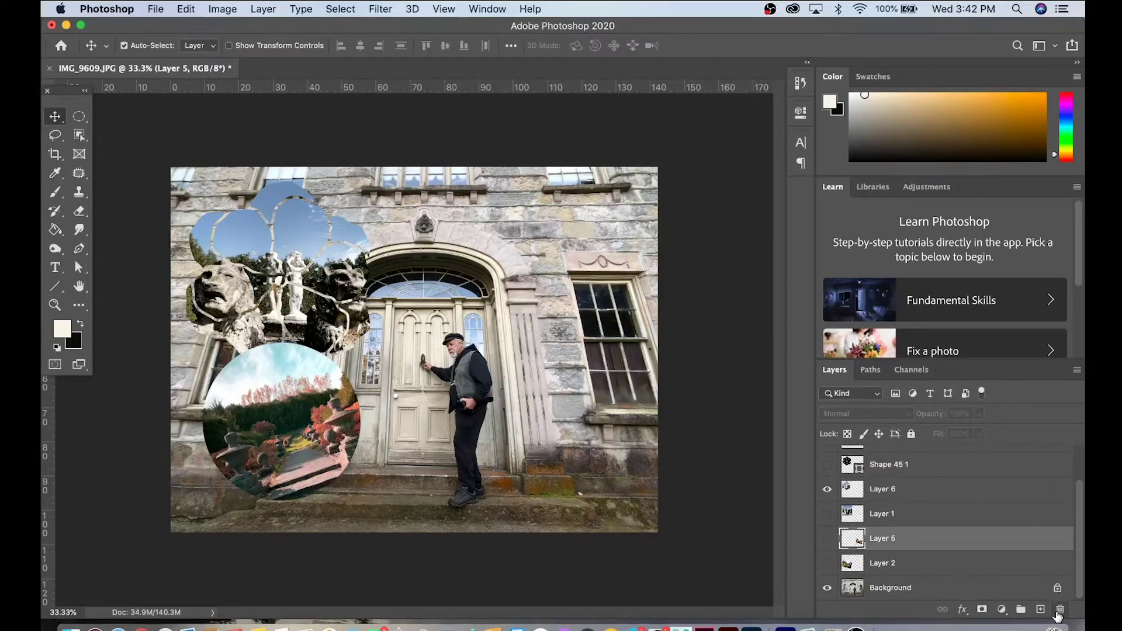
left_click(1059, 610)
left_click(695, 231)
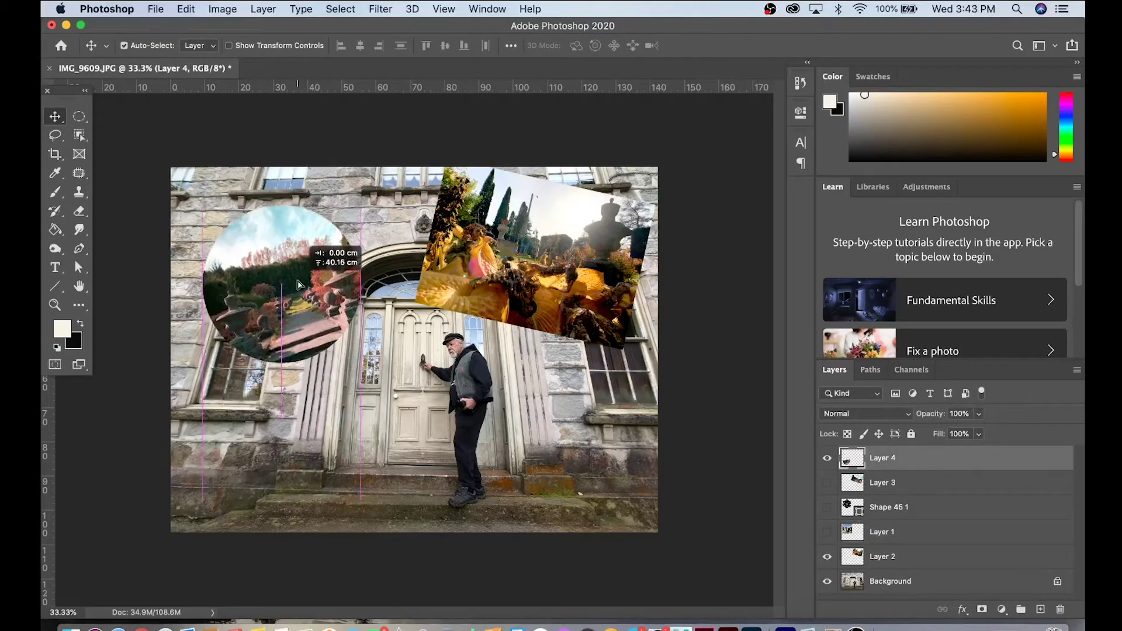
Open and close image colour adjustments on the background photo without applying any
left_click(890, 581)
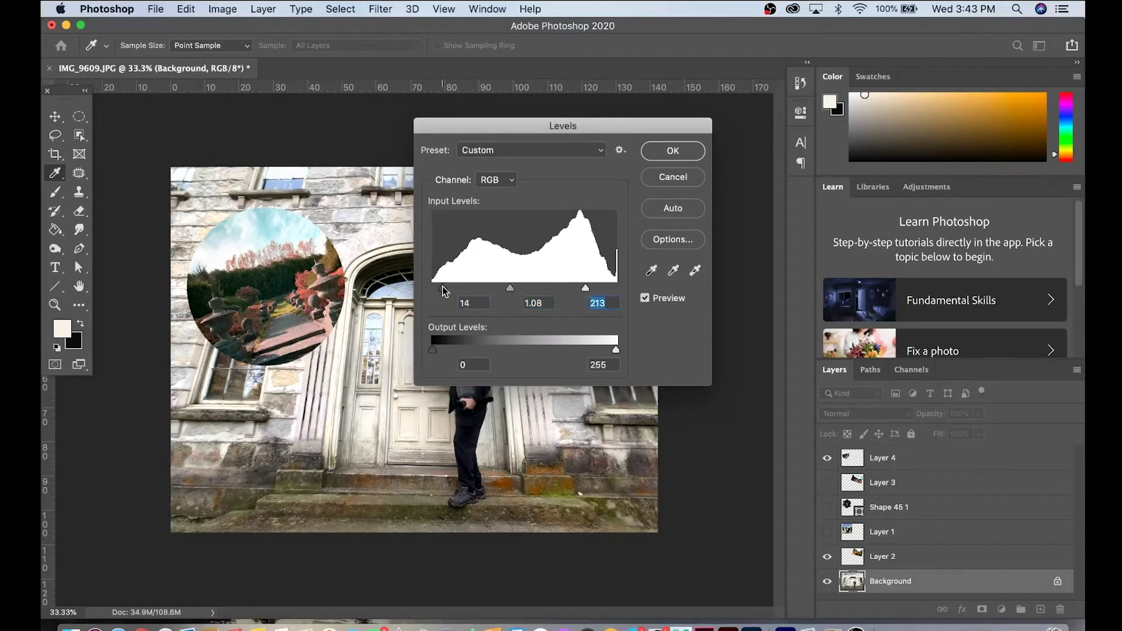
left_click(673, 150)
key("v")
left_click(222, 9)
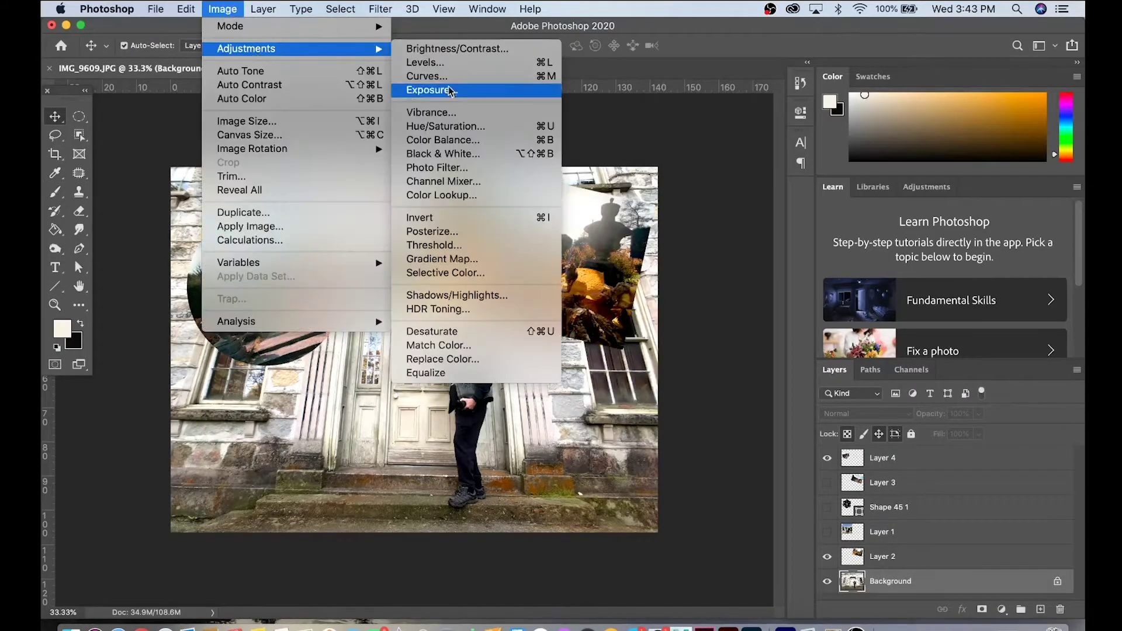
left_click(451, 123)
left_click(675, 164)
Move Layer 2's hosta photo and rotate it into the top right
left_click(882, 556)
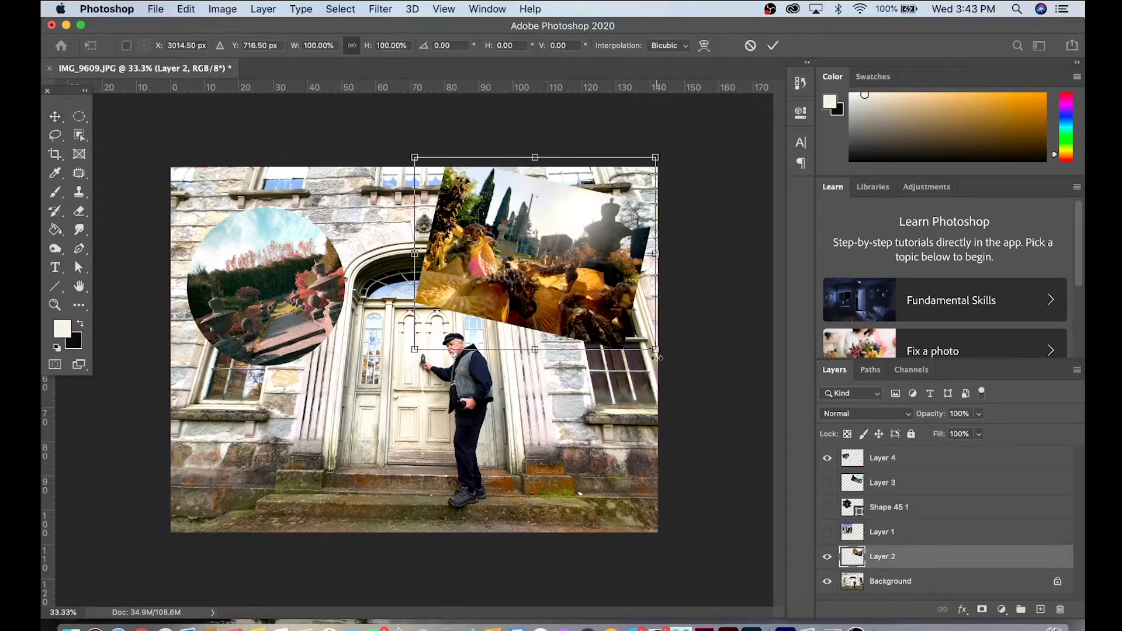
left_click_drag(601, 268, 357, 456)
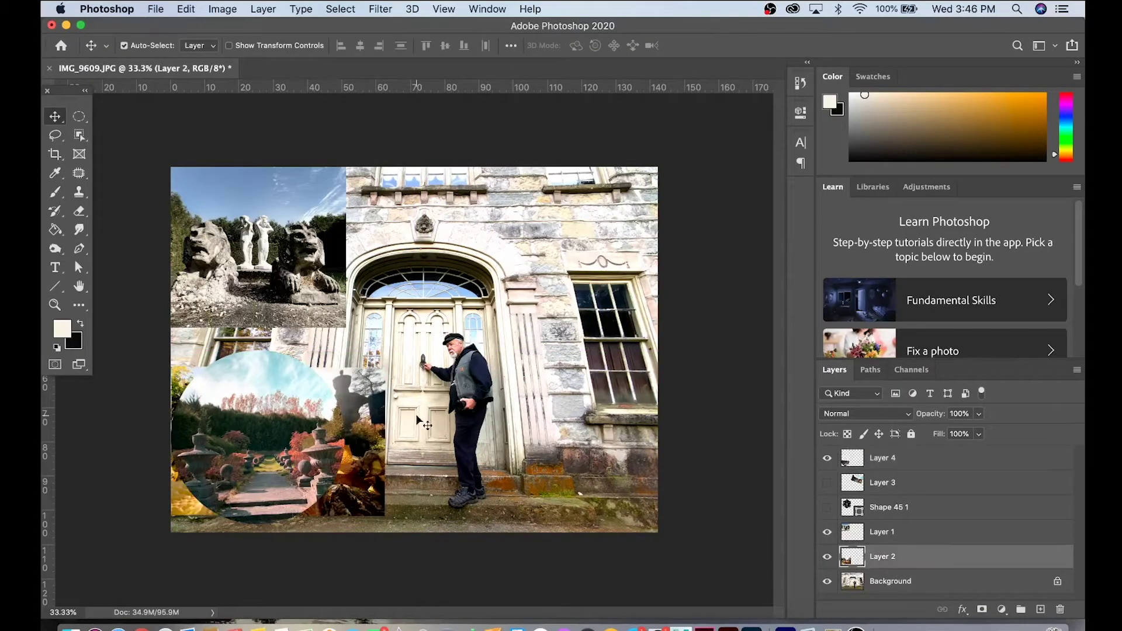
left_click_drag(634, 342, 628, 233)
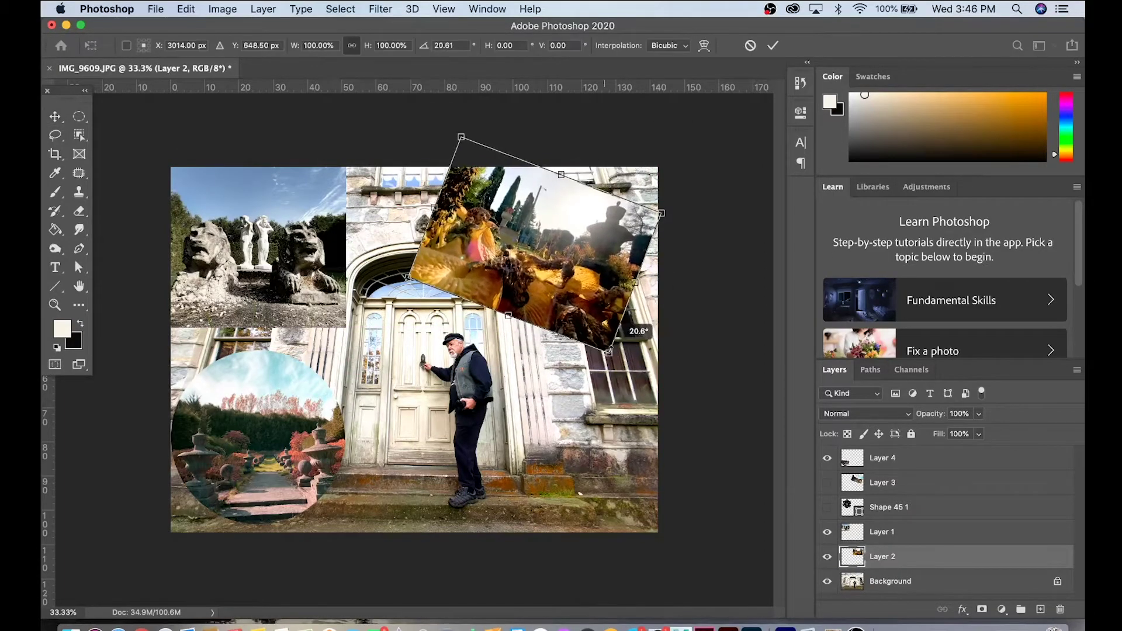
key("Return")
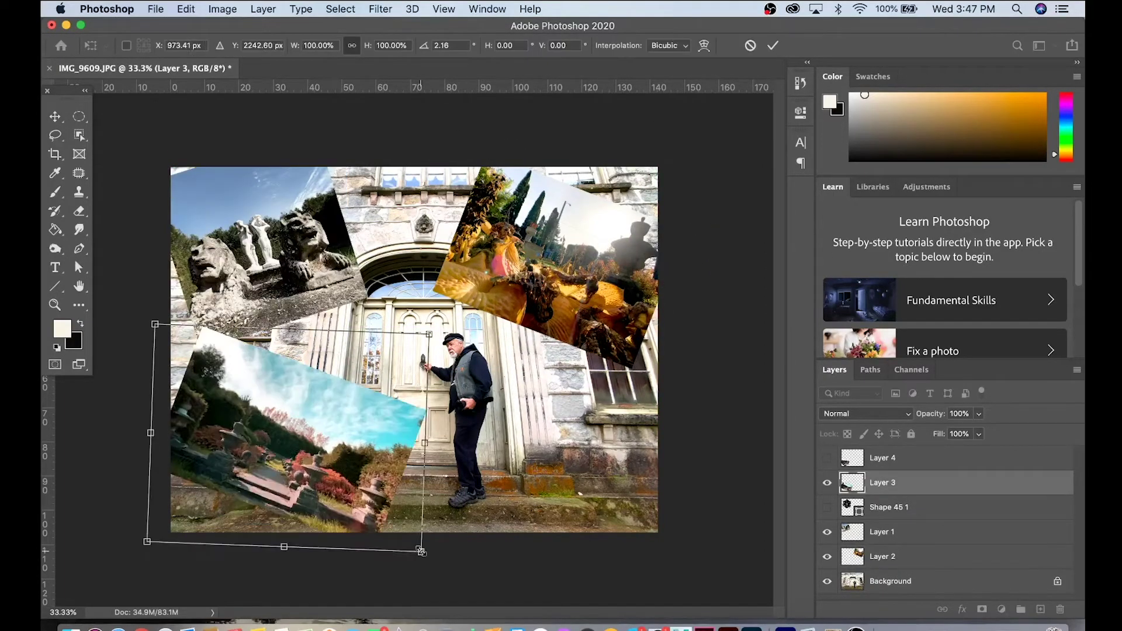
Move the garden photo upward and tilt it at the lower left
left_click_drag(347, 517, 348, 477)
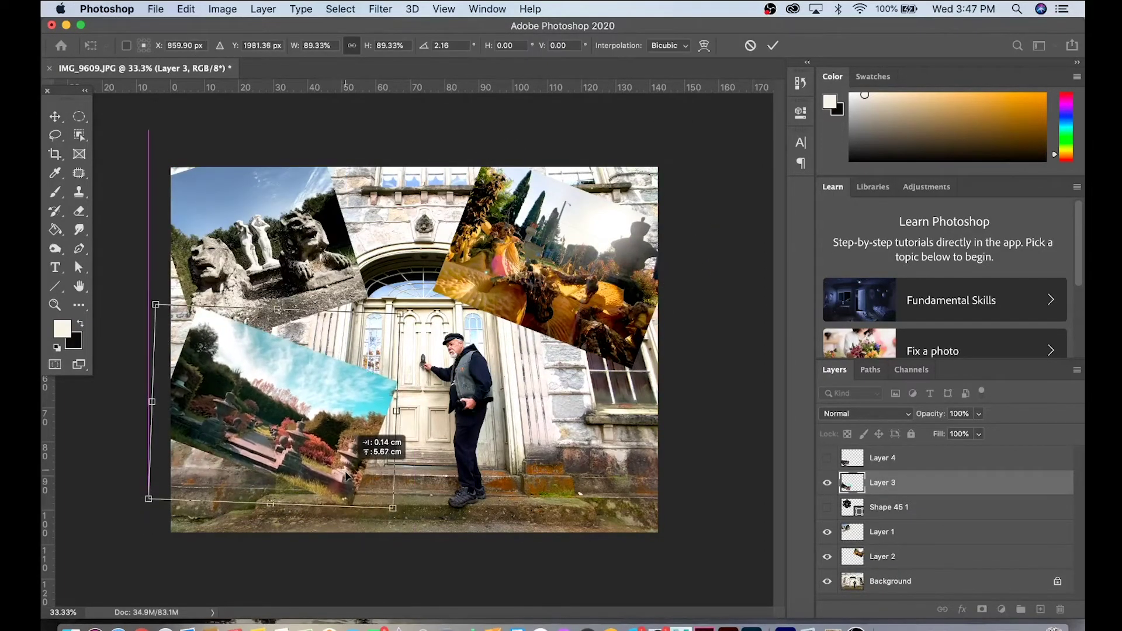
left_click_drag(403, 517, 251, 570)
key("Return")
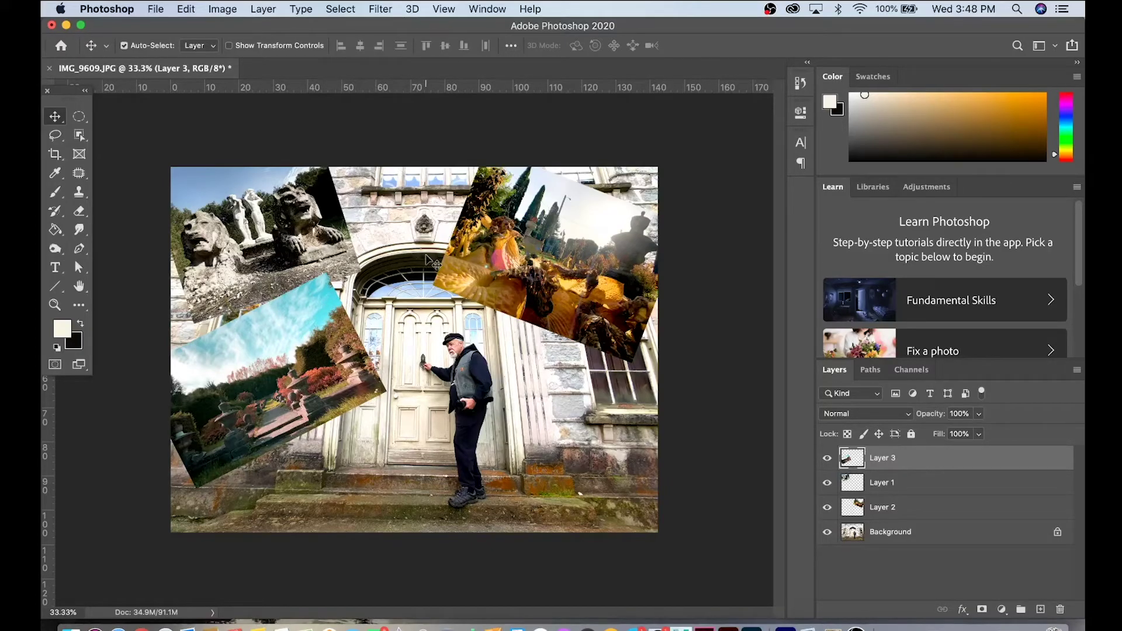
Add a drop shadow to Layer 3 with a larger size, new angle and Gaussian contour
key("o")
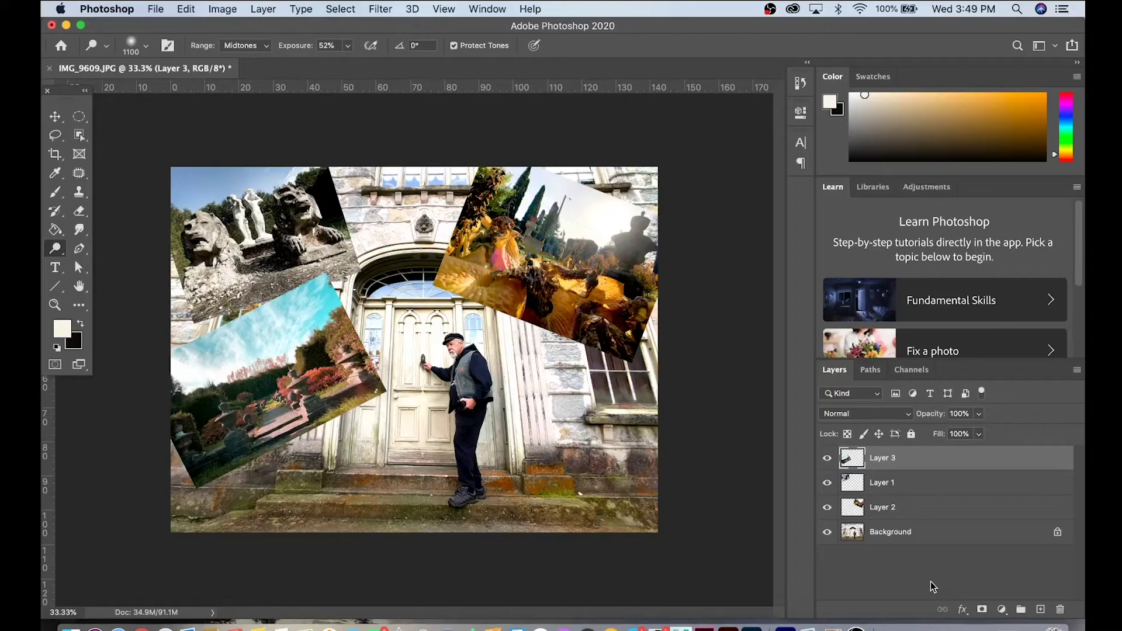
left_click(963, 612)
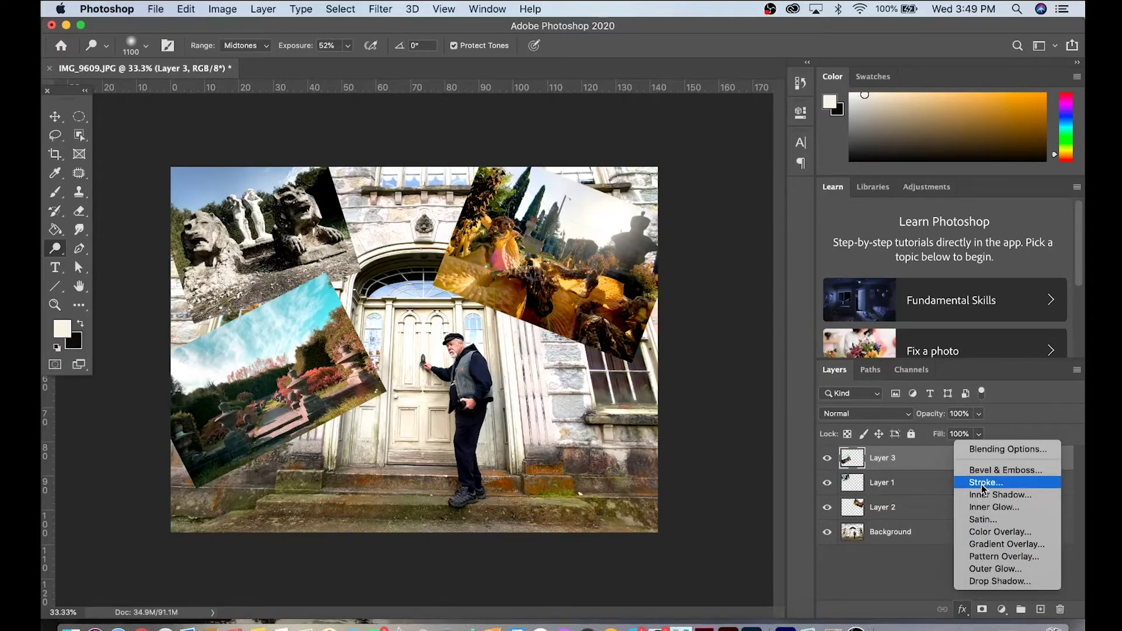
left_click(975, 582)
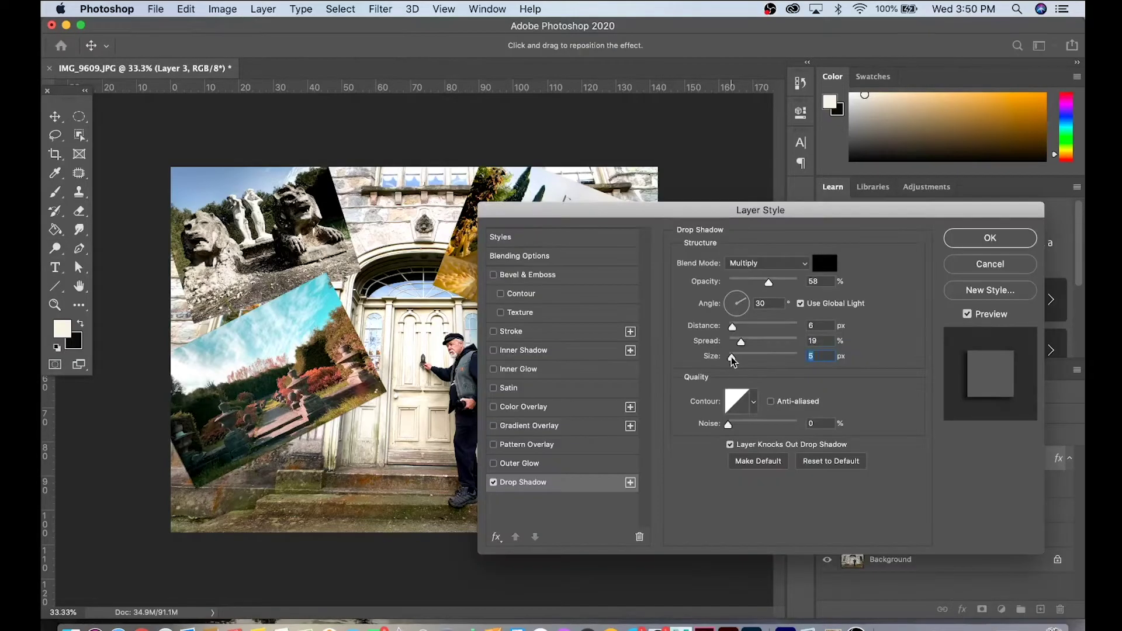
left_click_drag(737, 355, 737, 358)
left_click_drag(738, 305, 746, 309)
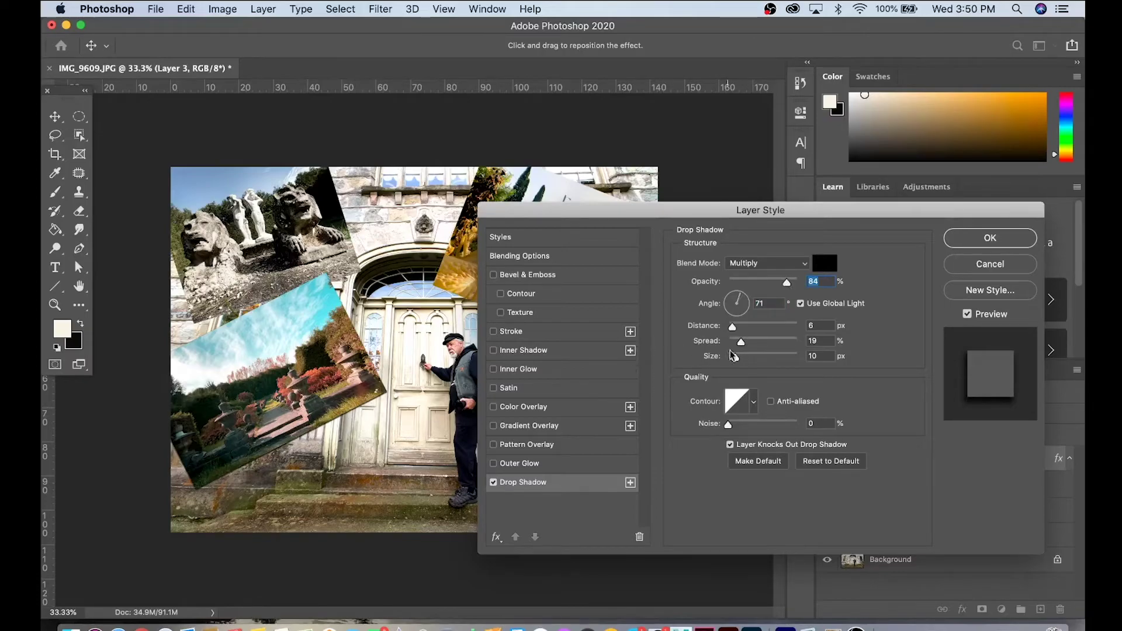
left_click(754, 402)
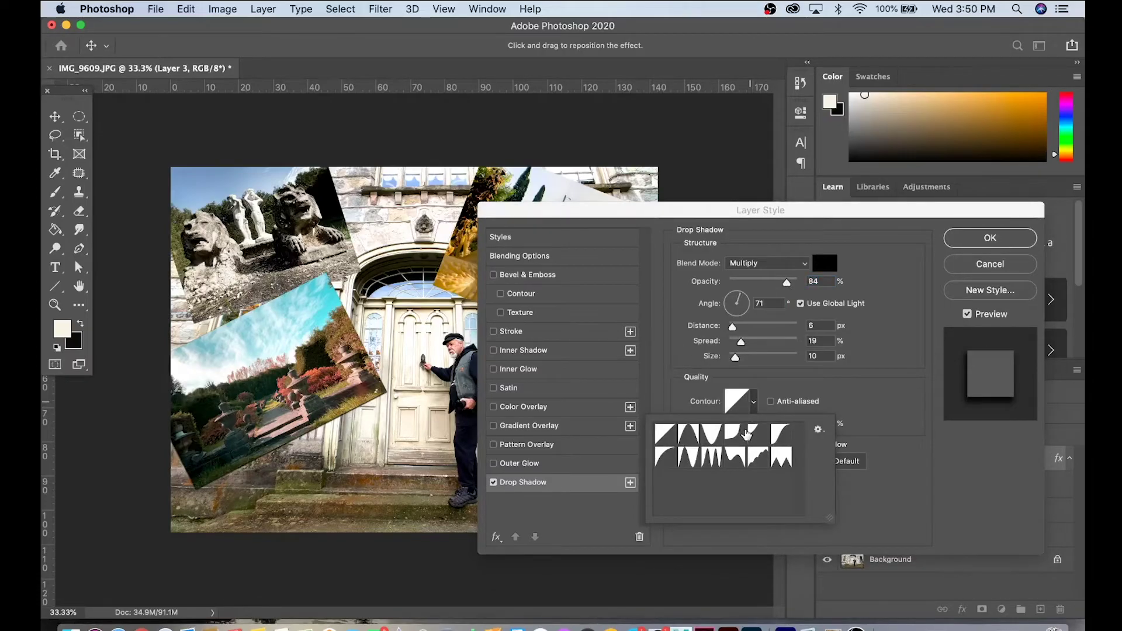
left_click(758, 433)
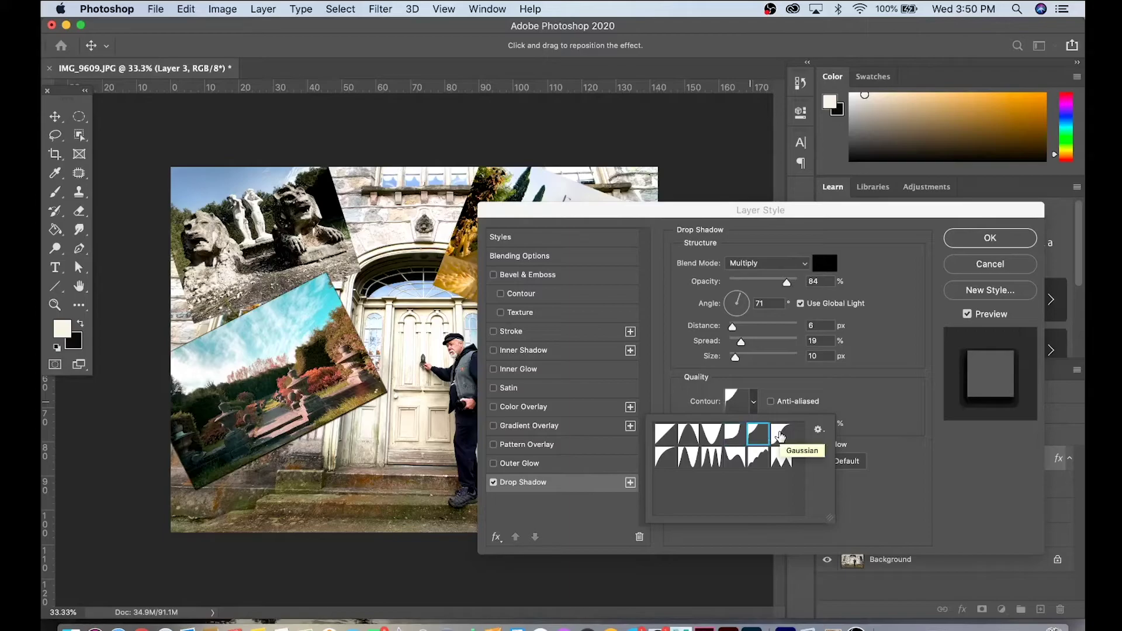
left_click(988, 239)
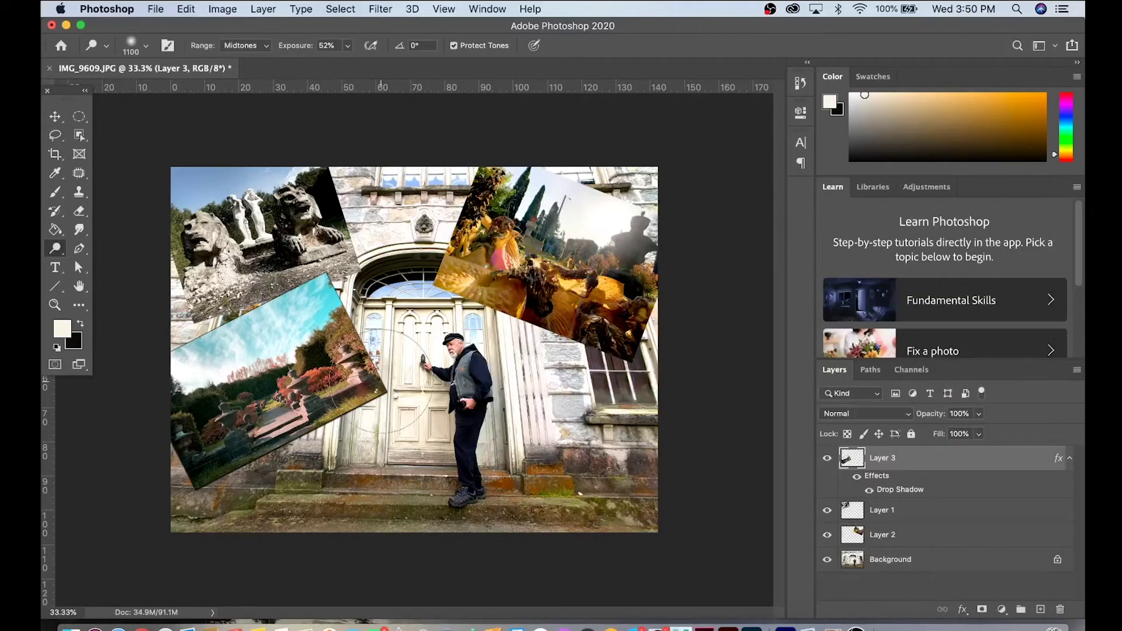
Zoom in and toggle Layer 3's effects to compare the shadow
key("z")
left_click(324, 374)
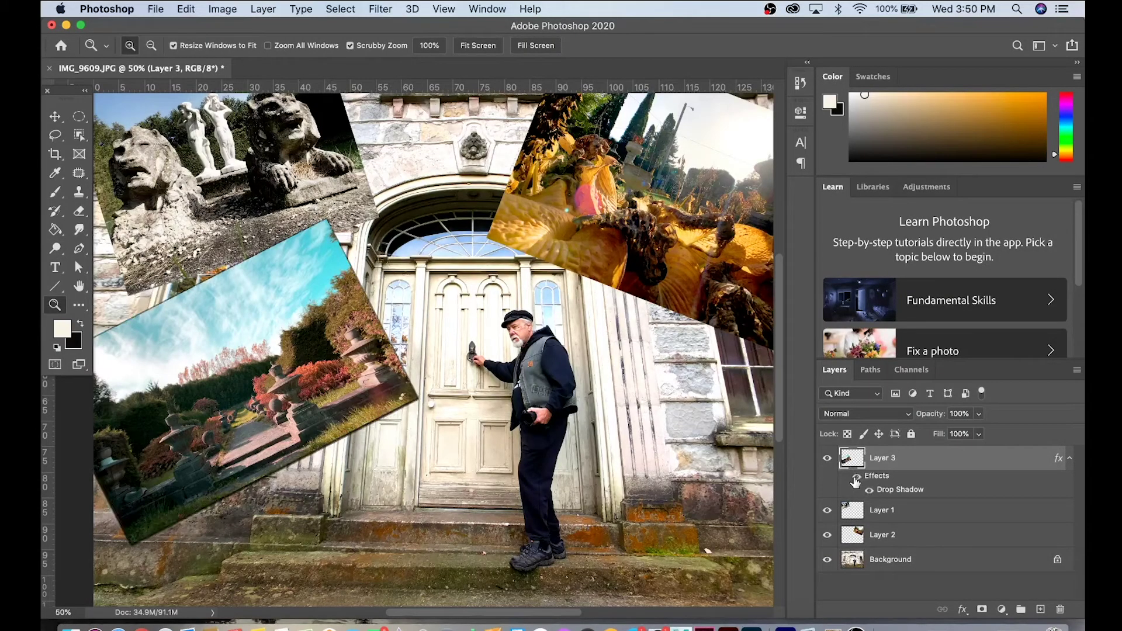
left_click(856, 478)
left_click(856, 477)
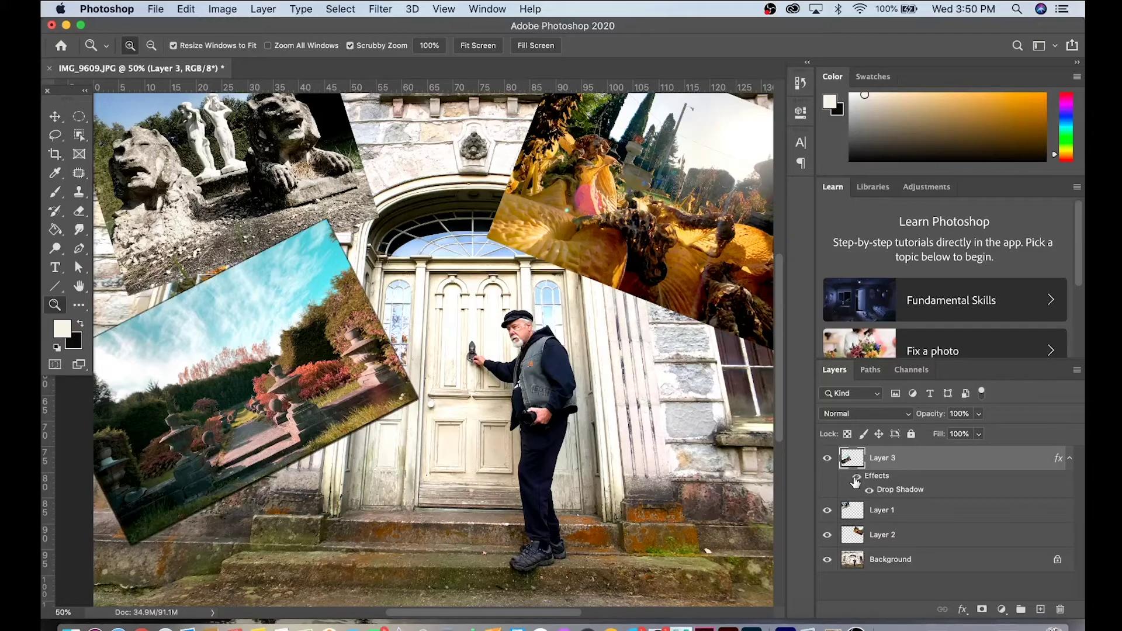
Revise the drop shadow to angle 107°, distance 9 px and 66% opacity
double_click(901, 490)
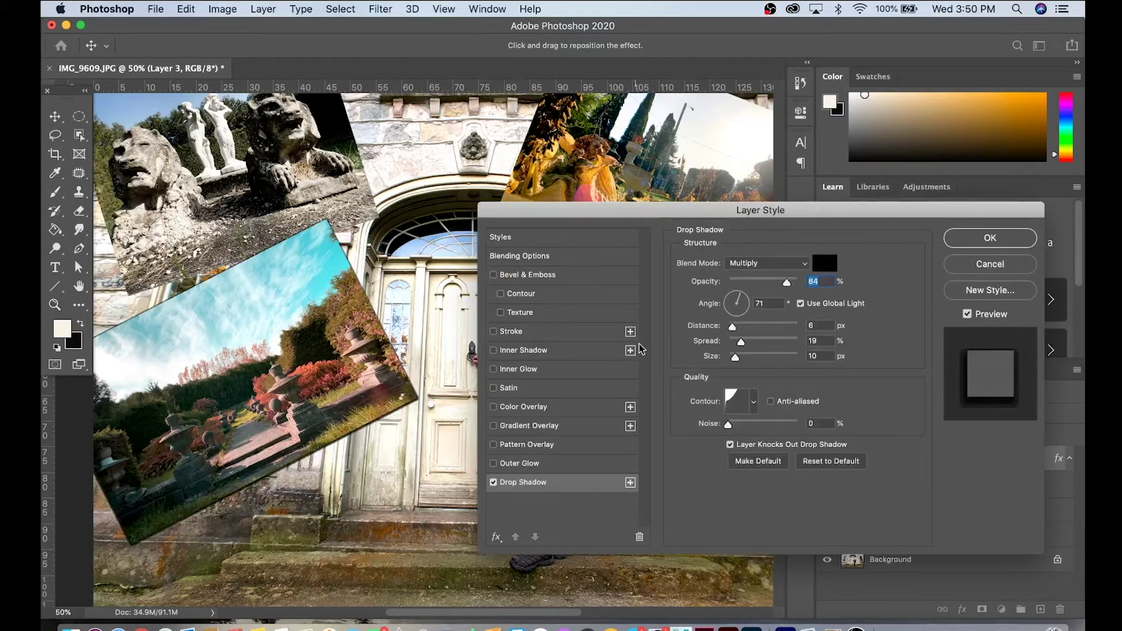
left_click(743, 307)
left_click(734, 293)
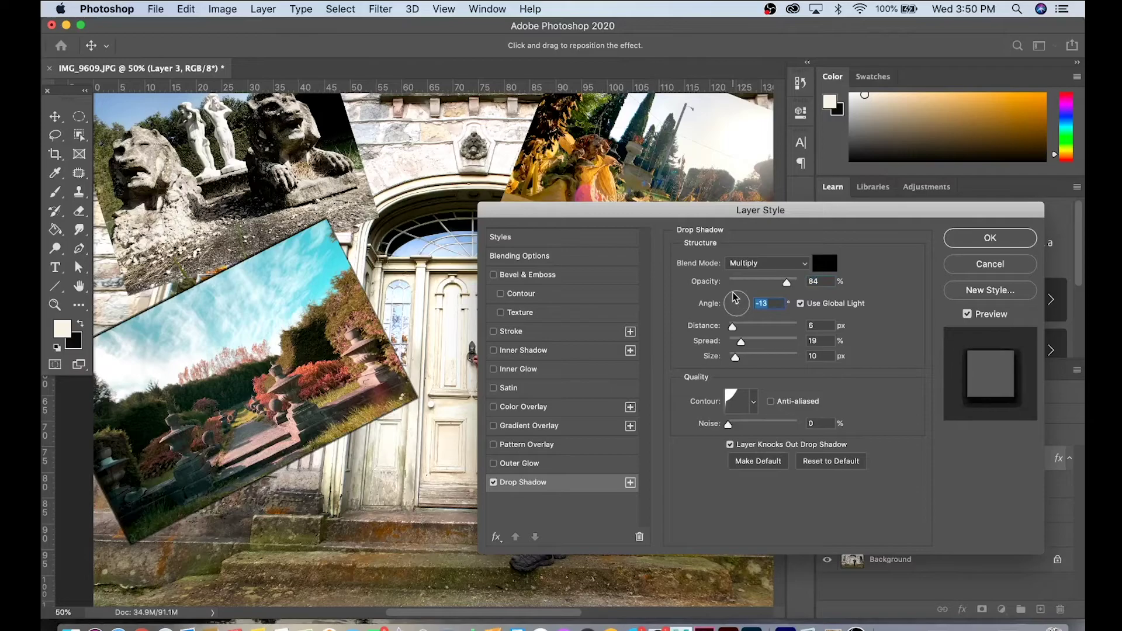
left_click(753, 402)
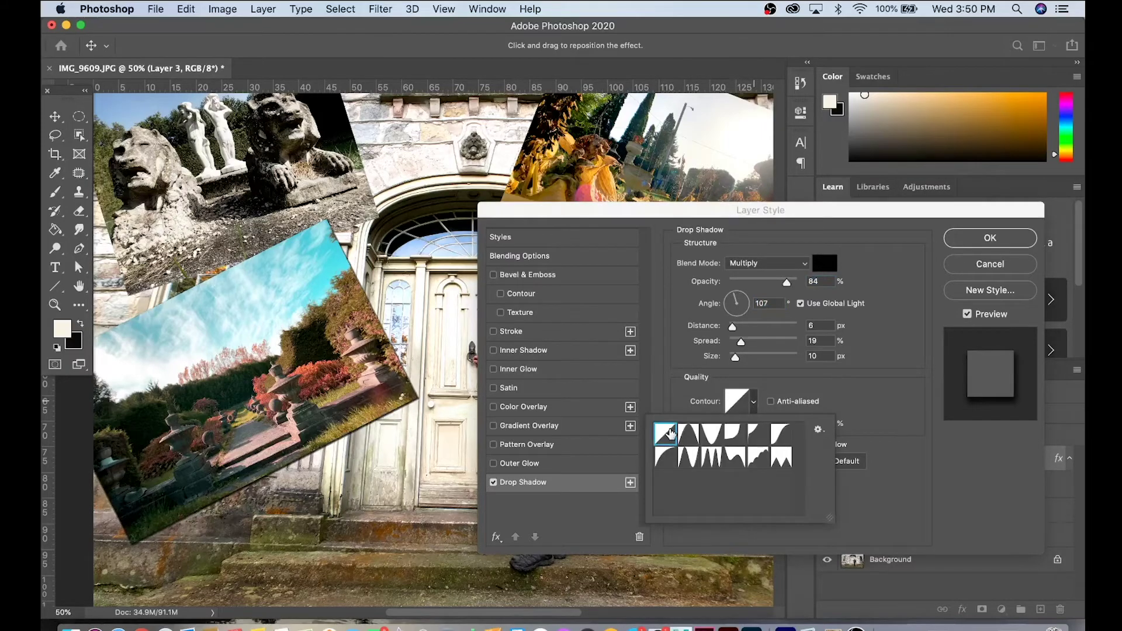
left_click(738, 329)
left_click_drag(733, 327, 735, 326)
left_click_drag(787, 283, 774, 282)
key("Return")
key("z")
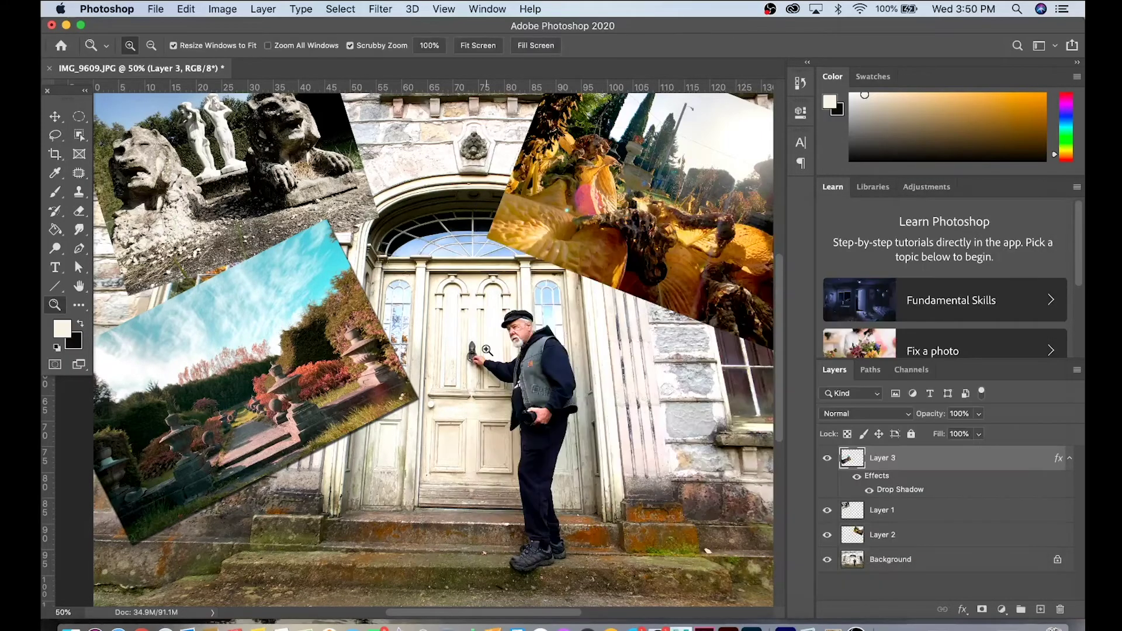
key("ctrl+minus")
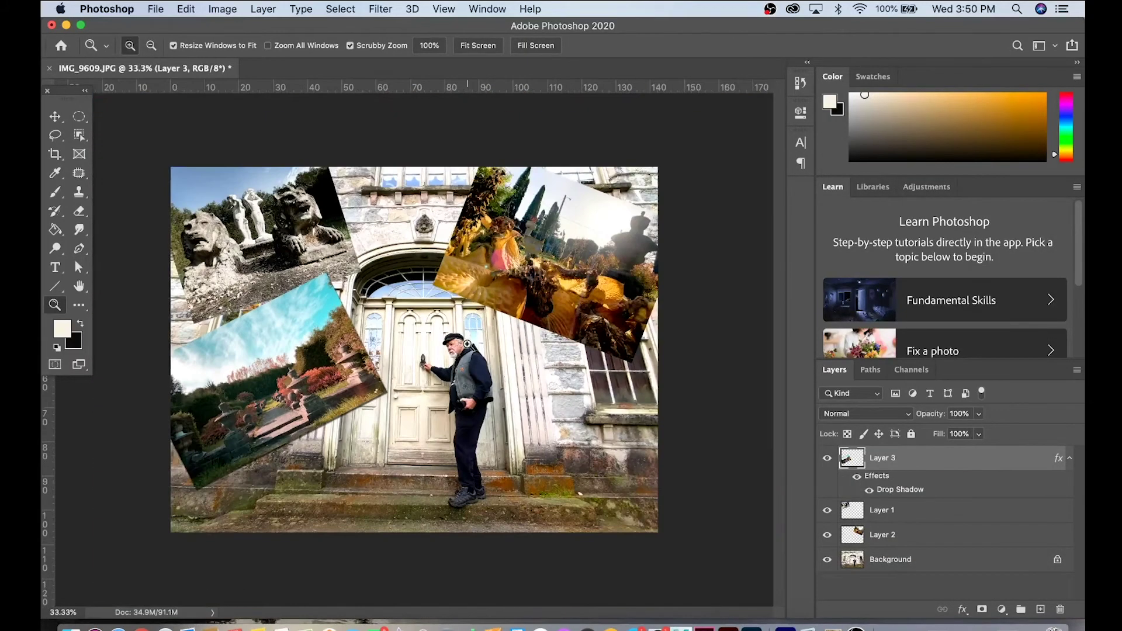
Select Layer 1 and add a Stroke layer effect to the lion photo
left_click(827, 510)
left_click(827, 513)
left_click(872, 519)
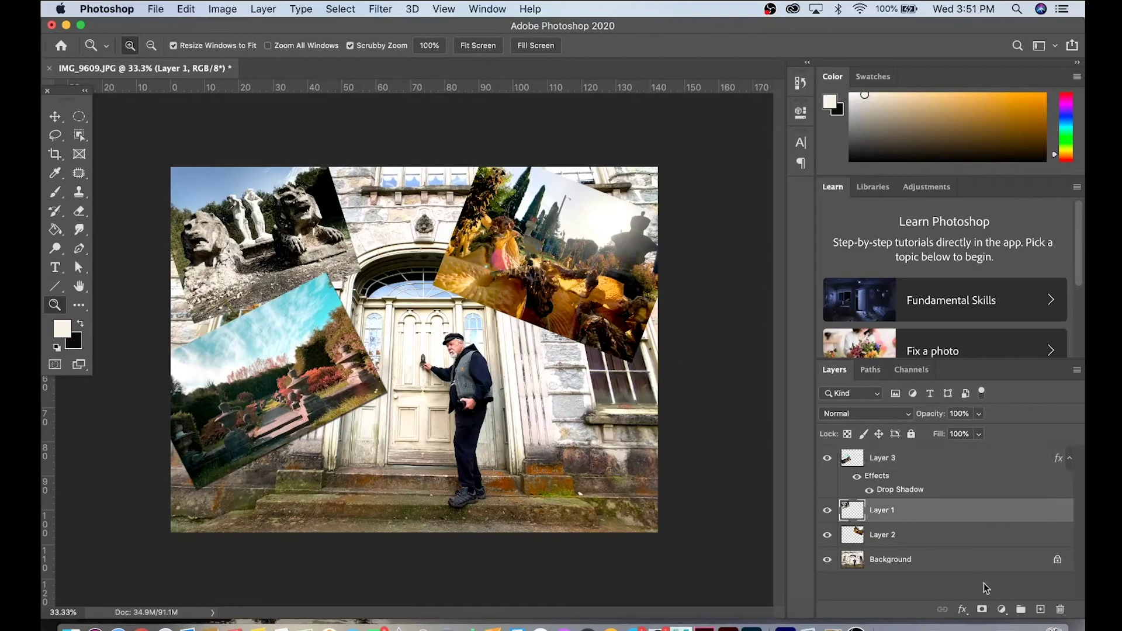
left_click(963, 611)
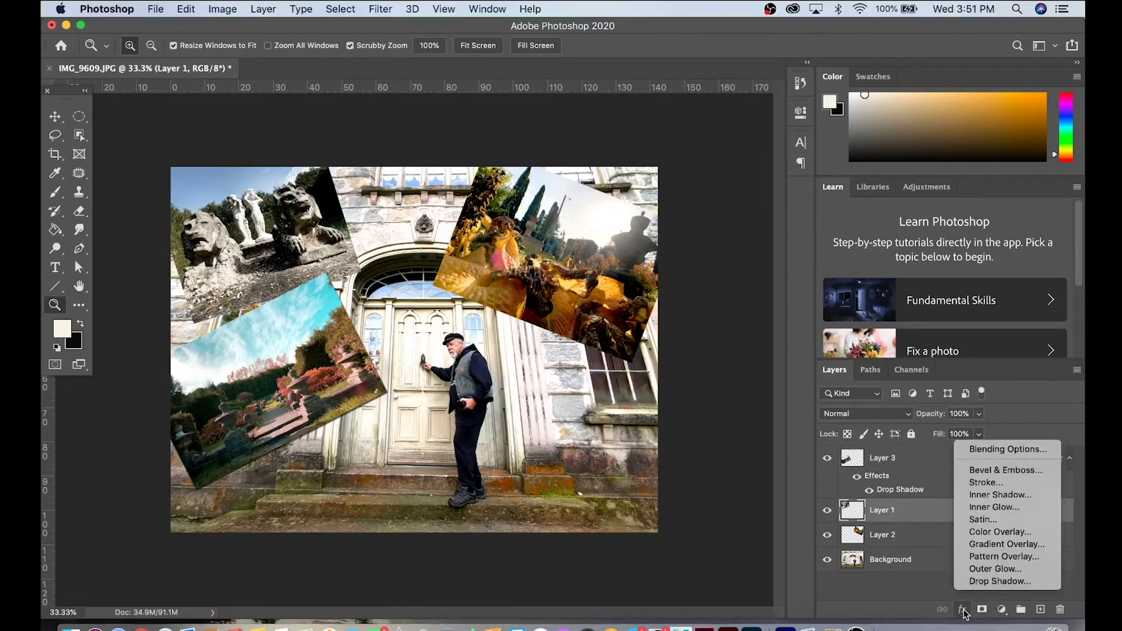
left_click(991, 484)
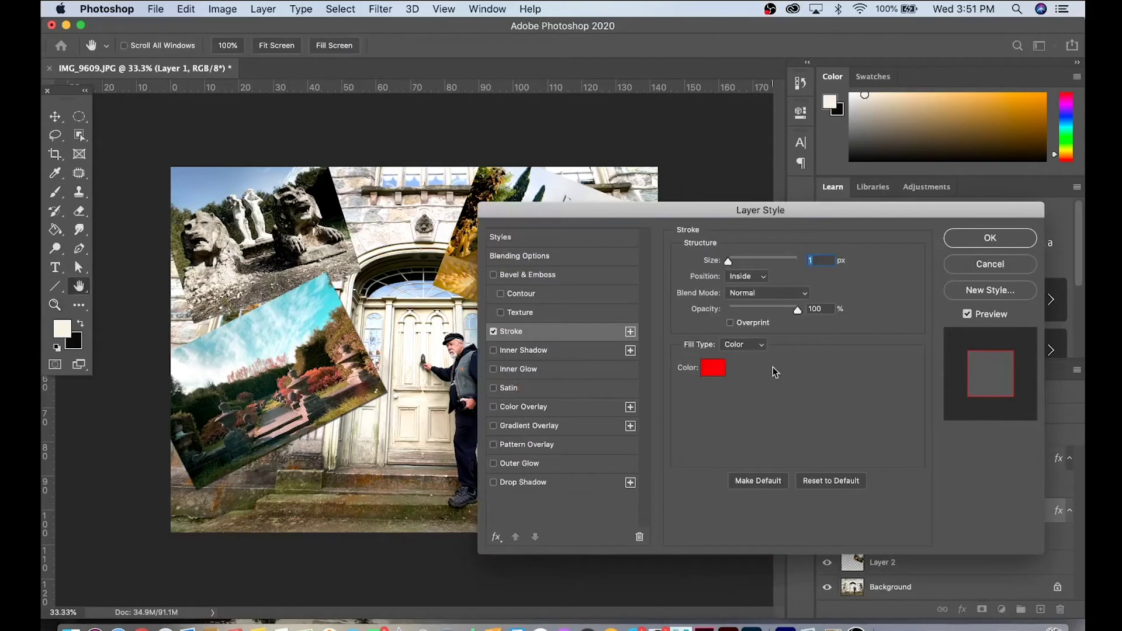
Set the stroke colour to pale cream and its size to 24 px
left_click(713, 368)
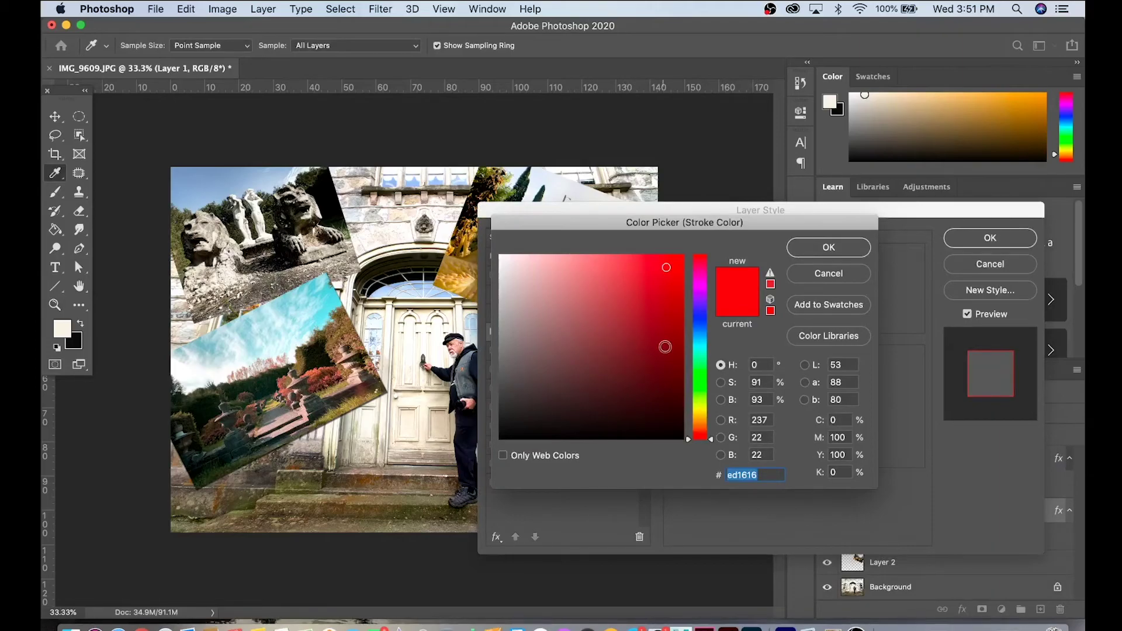
left_click(700, 406)
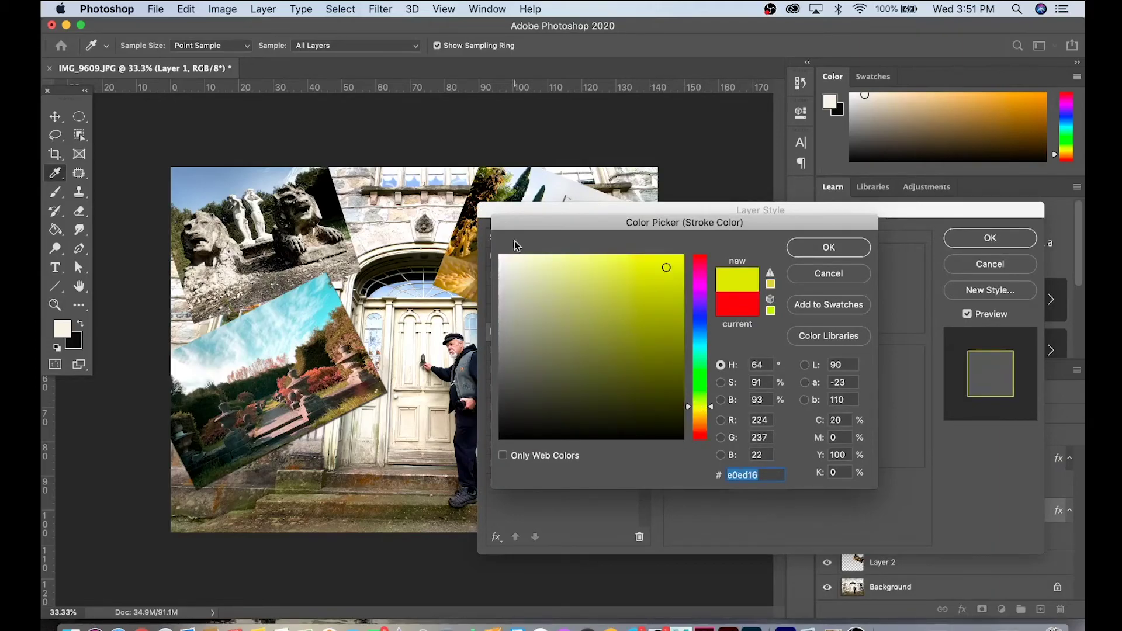
left_click(515, 268)
left_click(513, 261)
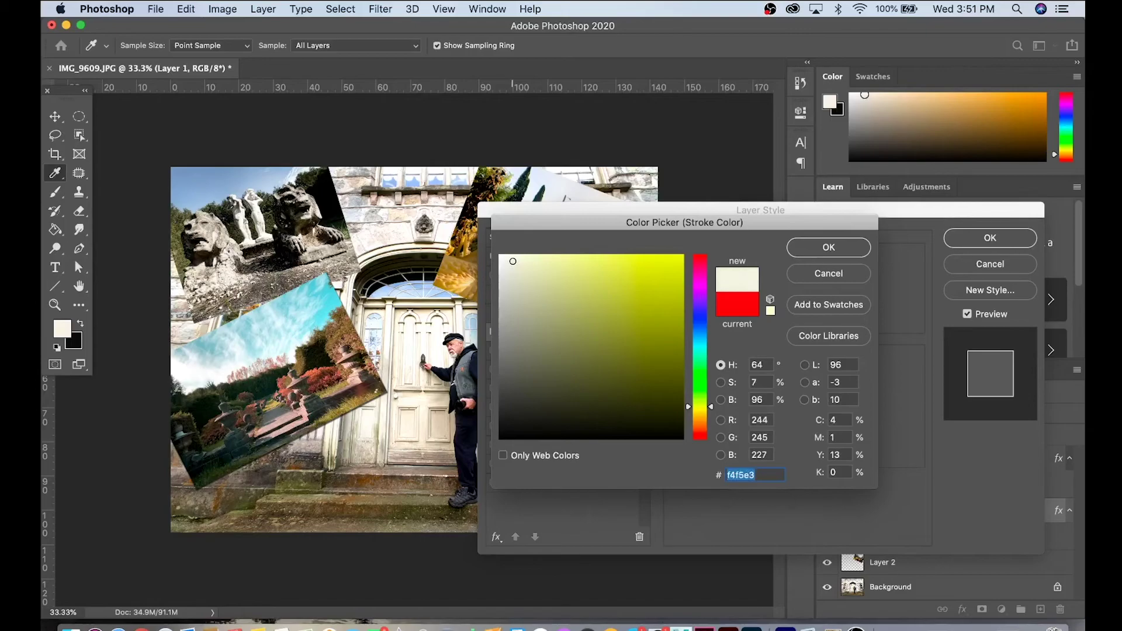
left_click(800, 252)
left_click_drag(737, 263, 738, 264)
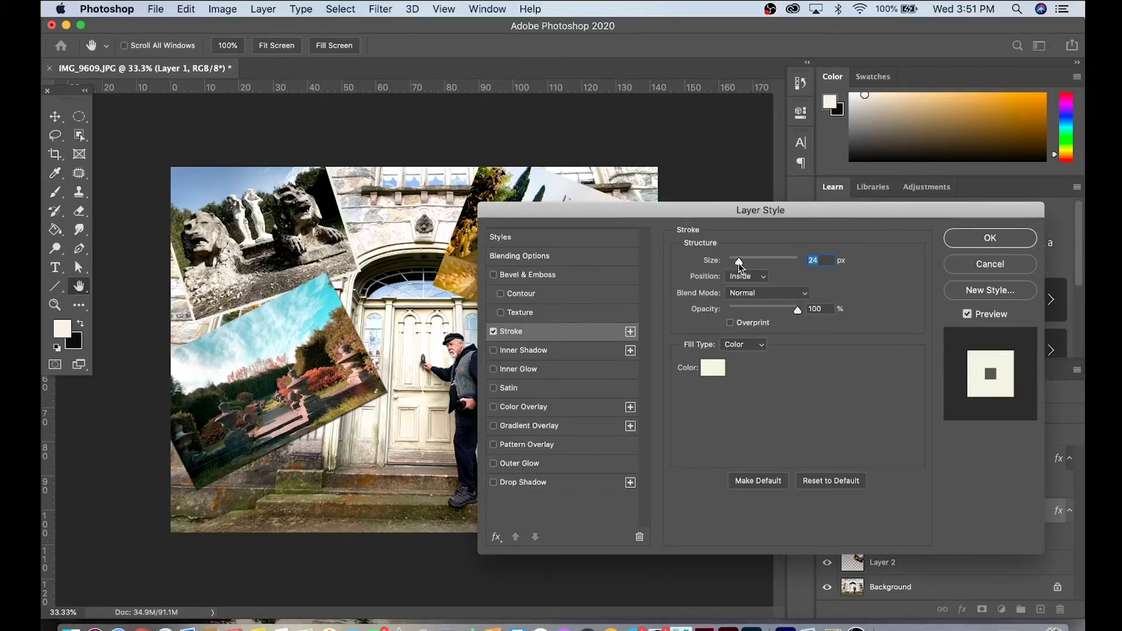
Change the stroke colour to near-white and apply the border
left_click(714, 368)
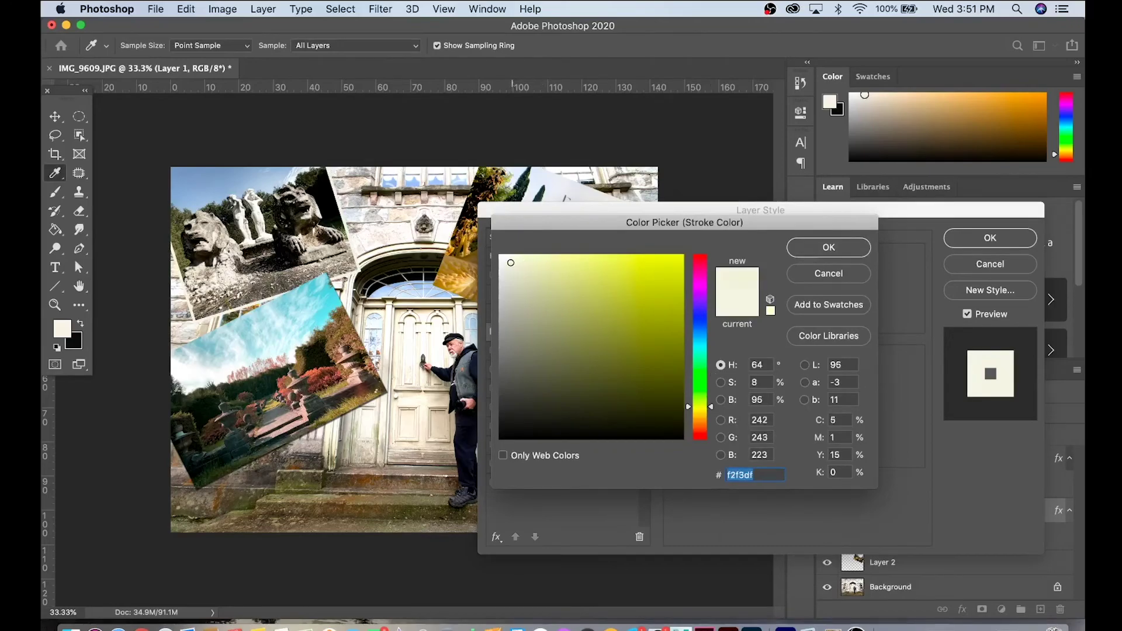
left_click(497, 253)
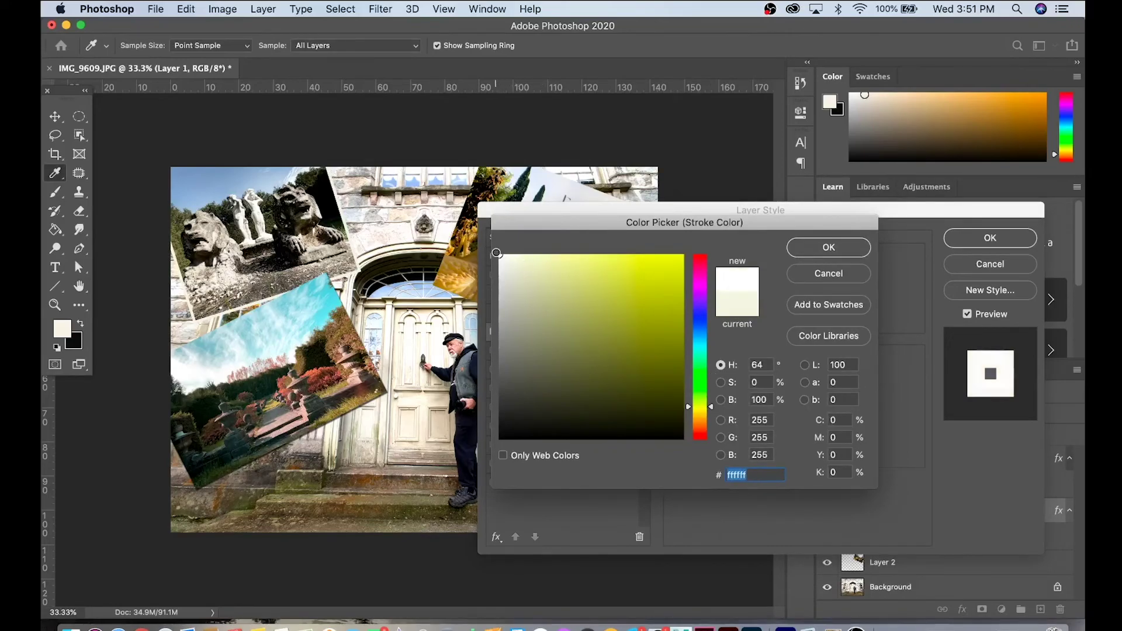
left_click(501, 256)
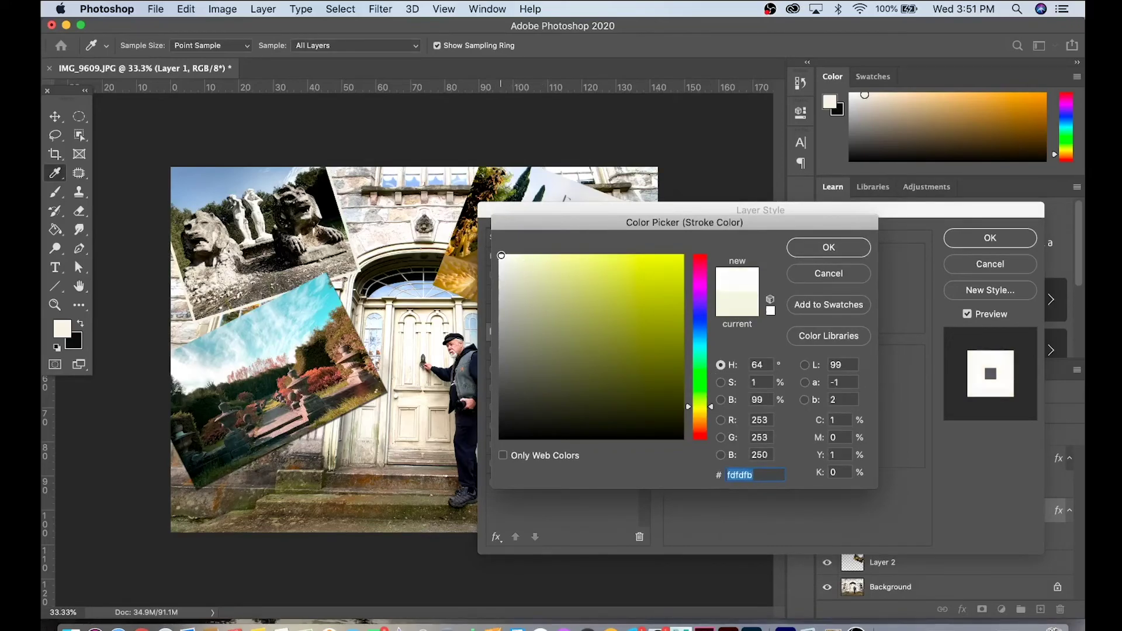
left_click(502, 257)
left_click(815, 243)
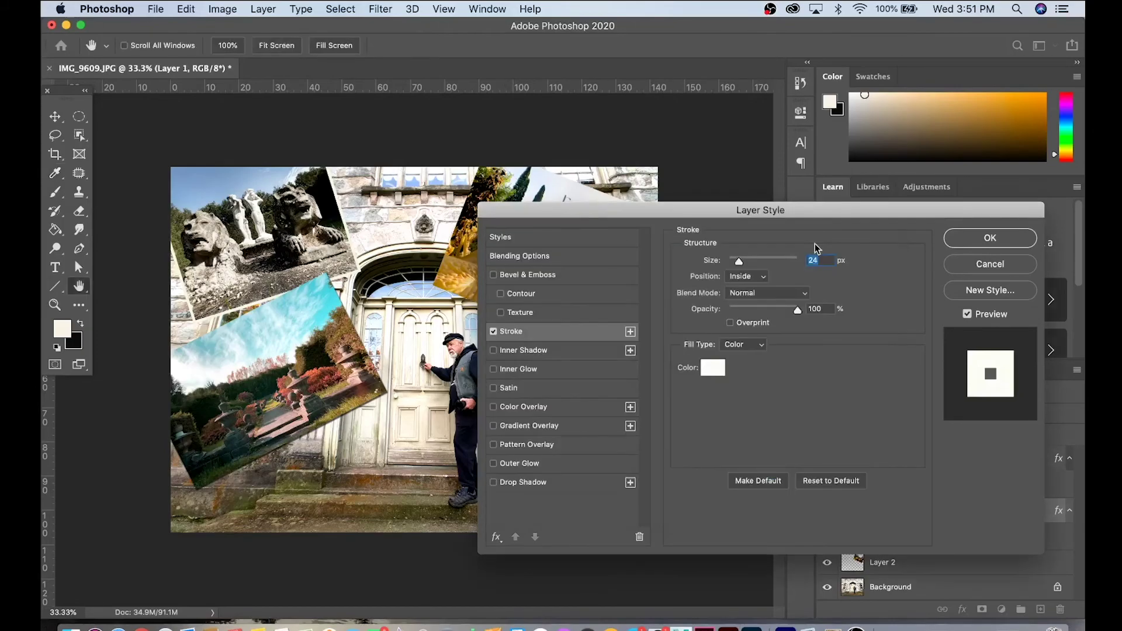
left_click(991, 238)
Zoom in on the white border and make Layer 3 the active layer
key("z")
left_click(384, 288)
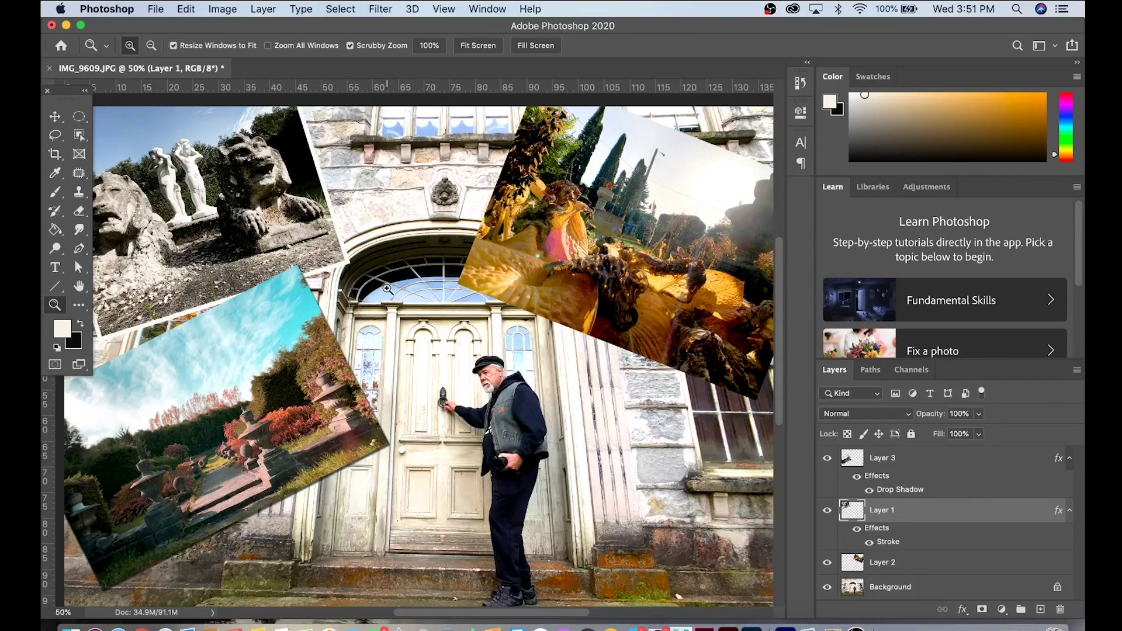
key("alt+bracketright")
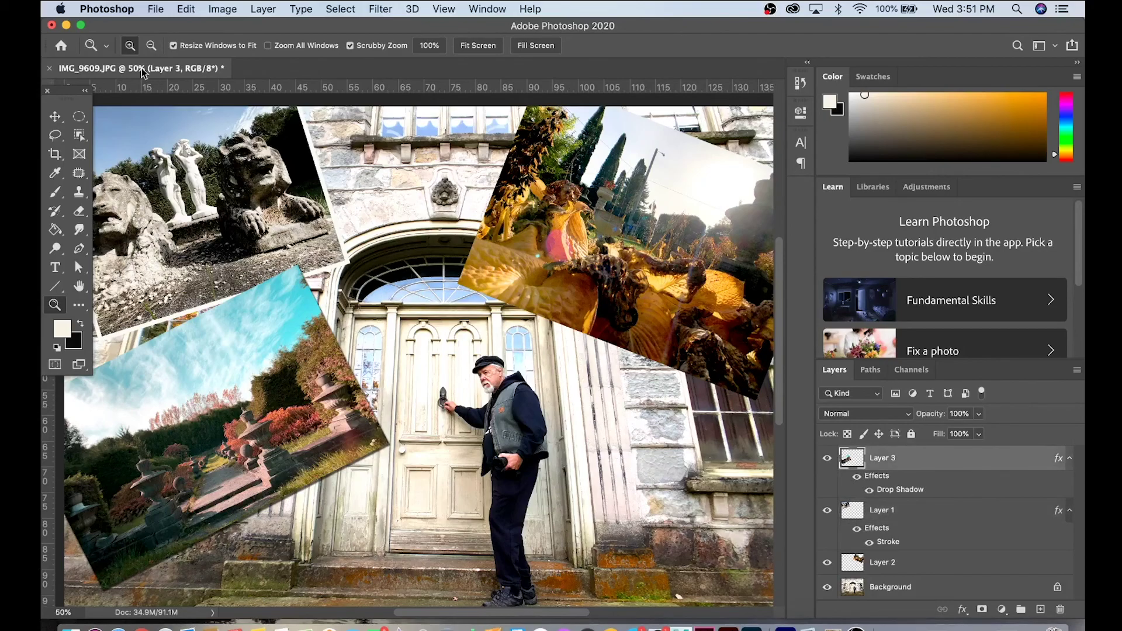